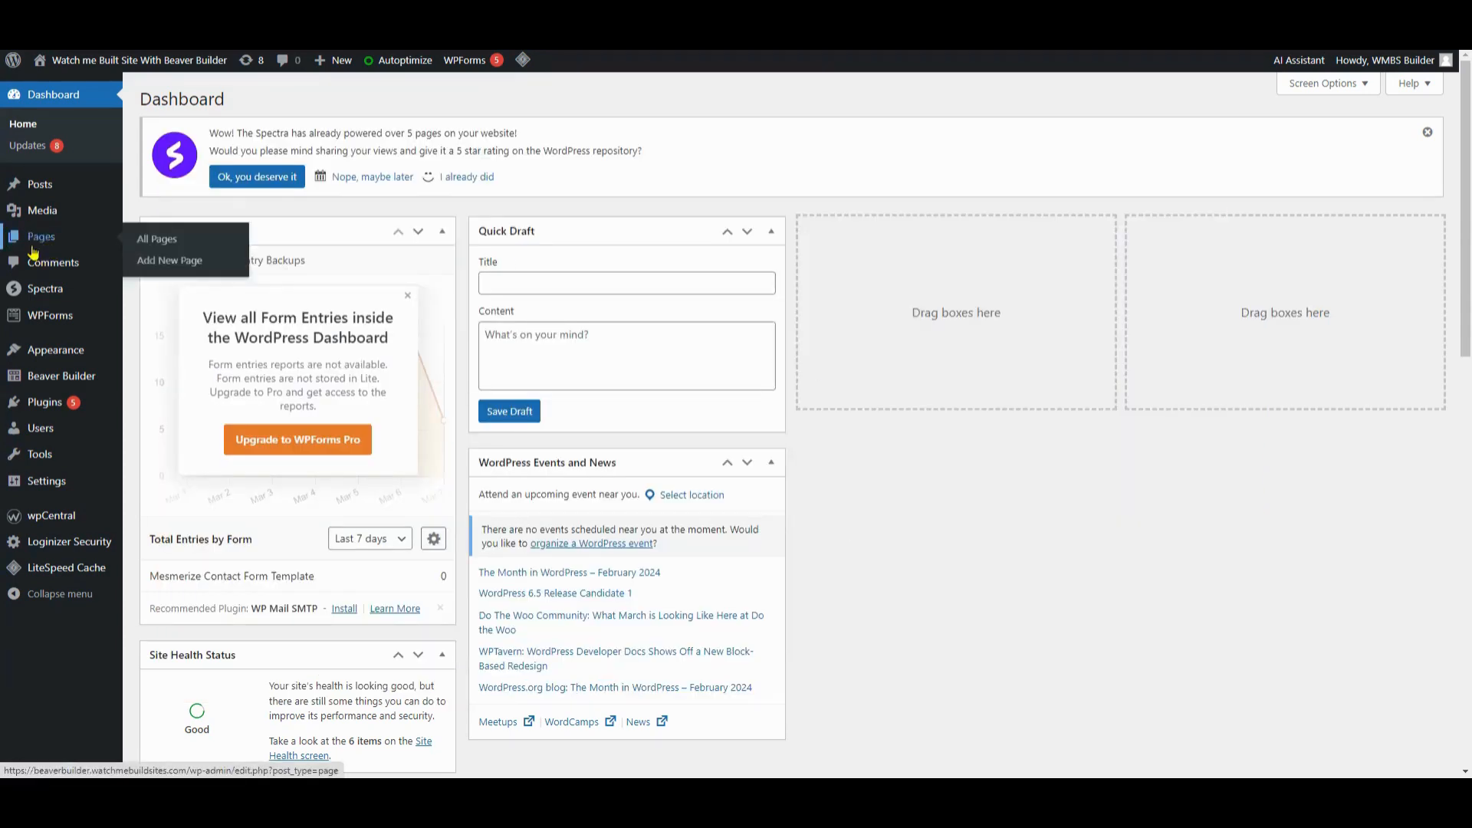
# - Create a new page titled "Hero Section" and launch Beaver Builder to edit its layout
pyautogui.click(33, 253)
pyautogui.scroll(-3, 191, 382)
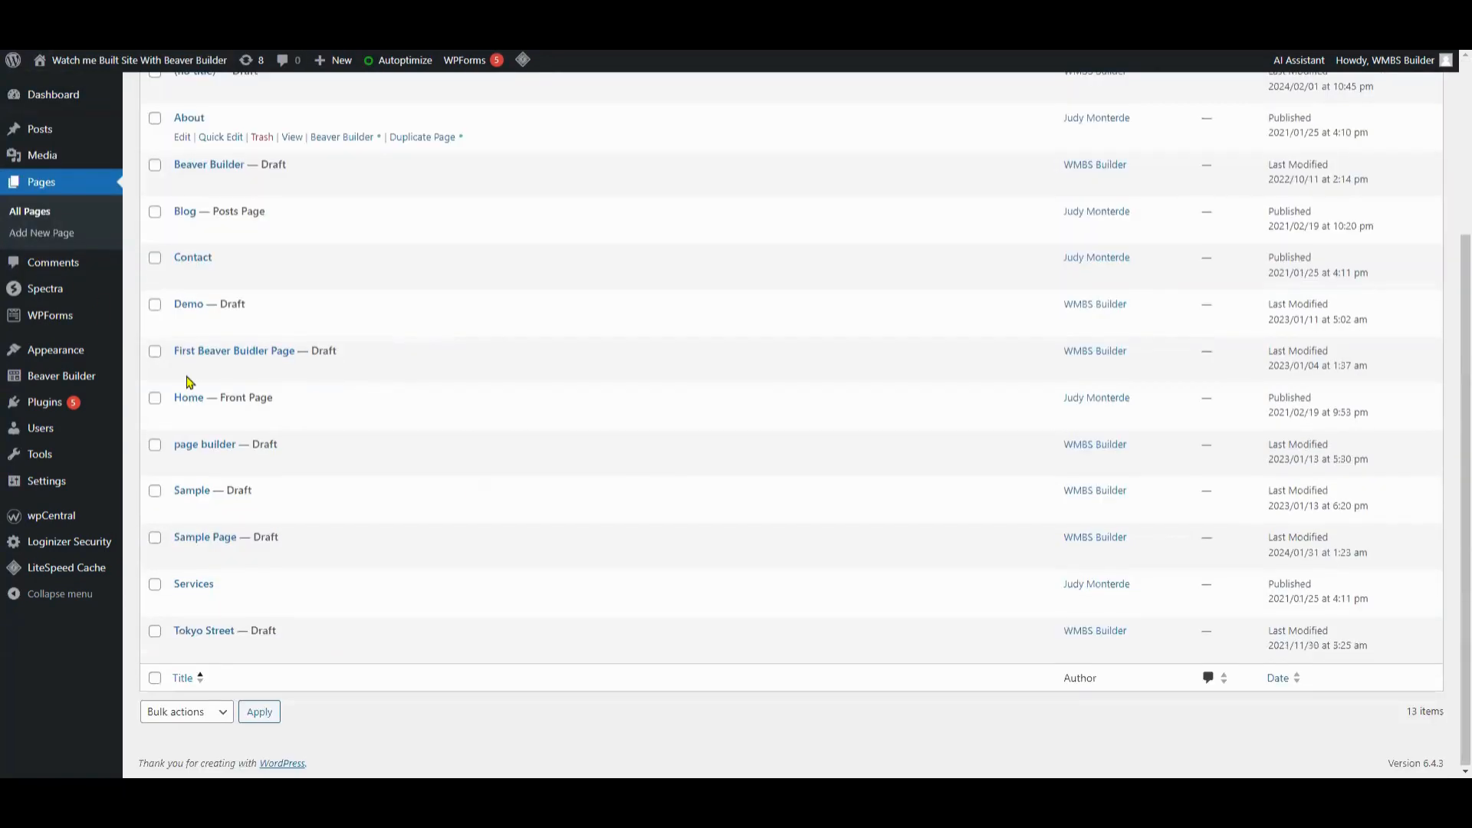
pyautogui.scroll(3, 237, 312)
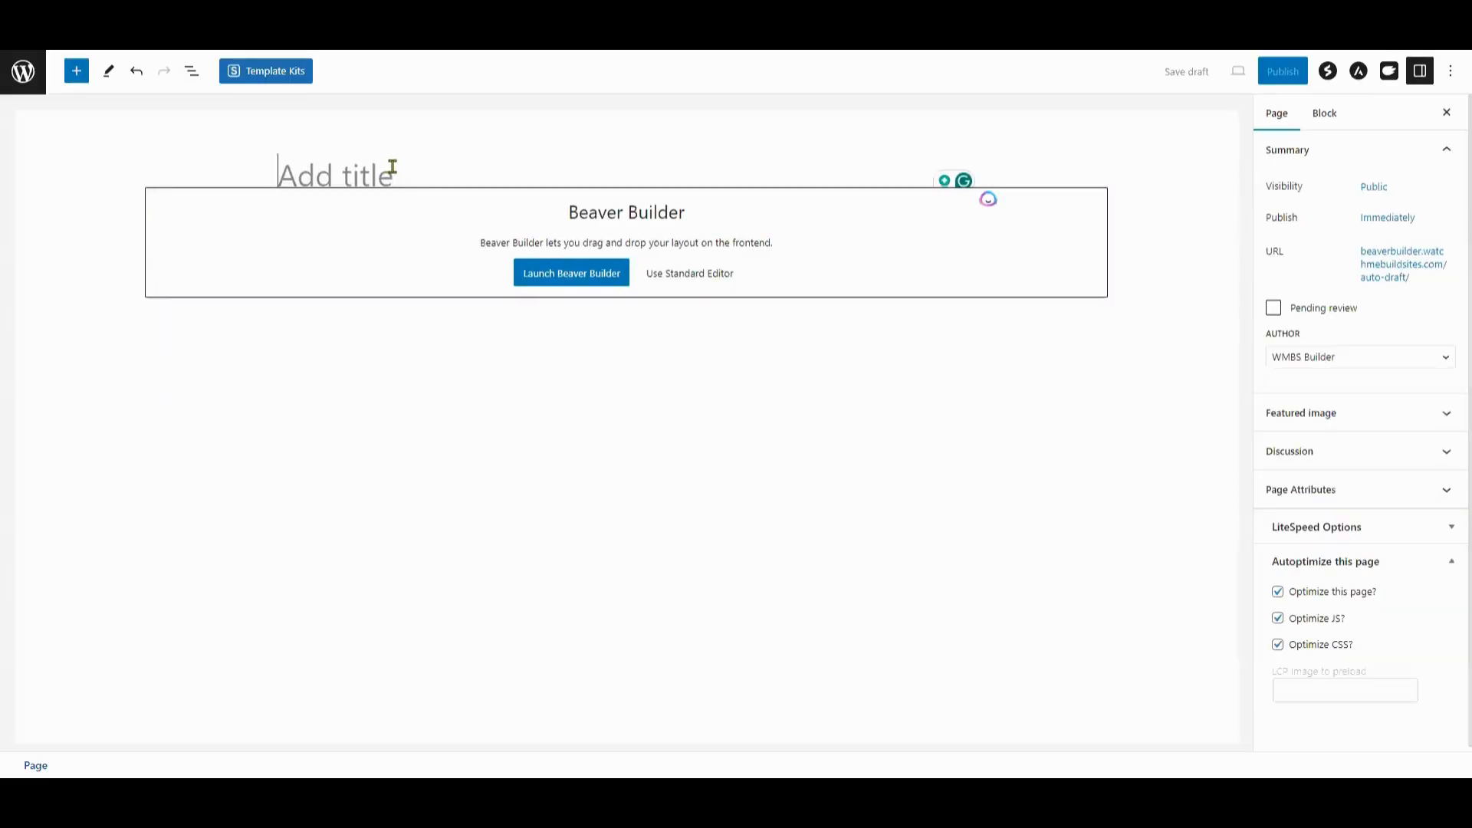
pyautogui.write('Hero Se')
pyautogui.write('ction (Sample)')
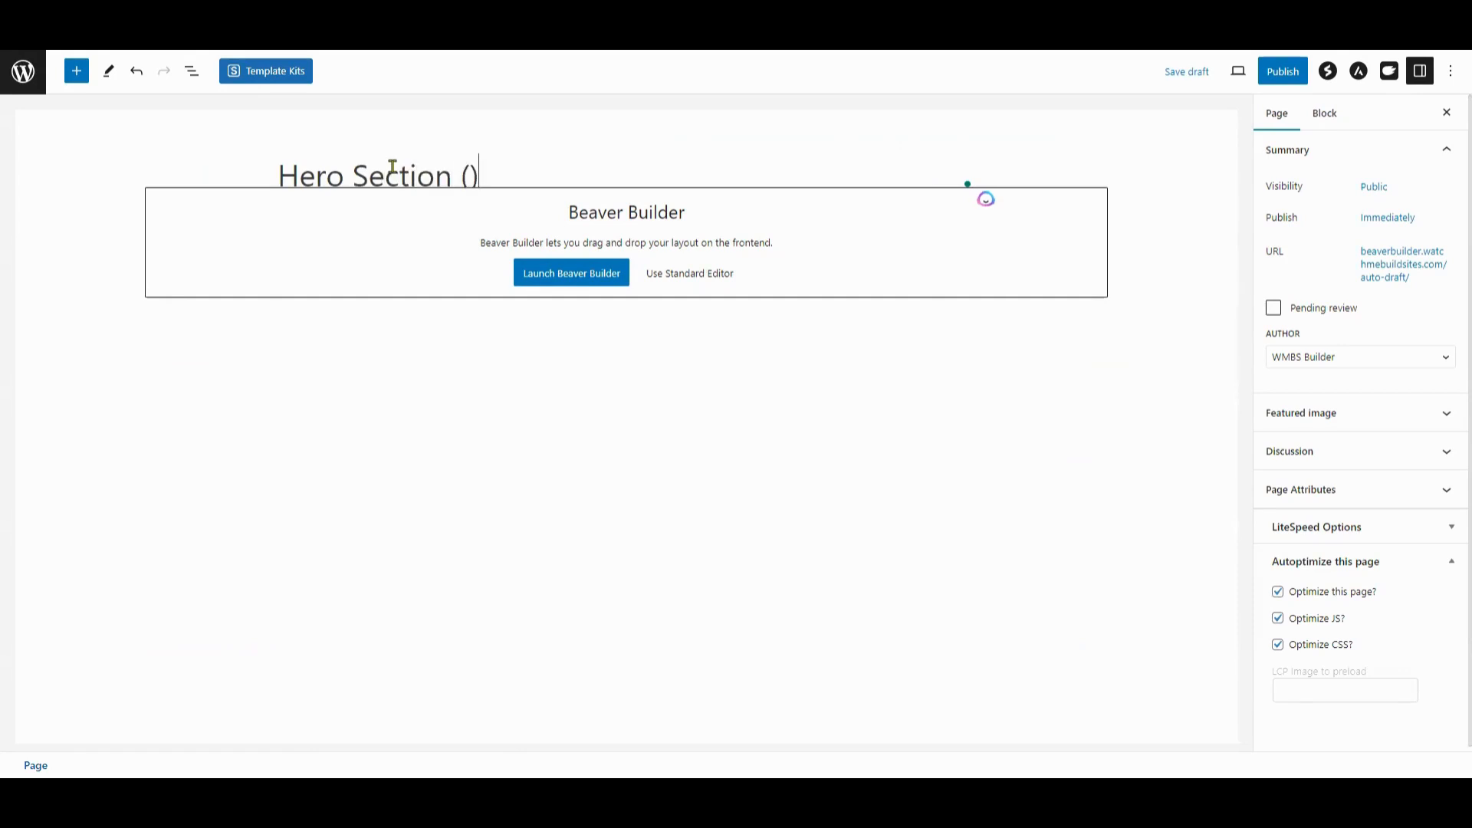
pyautogui.press('Left')
pyautogui.write('Sample')
pyautogui.click(571, 274)
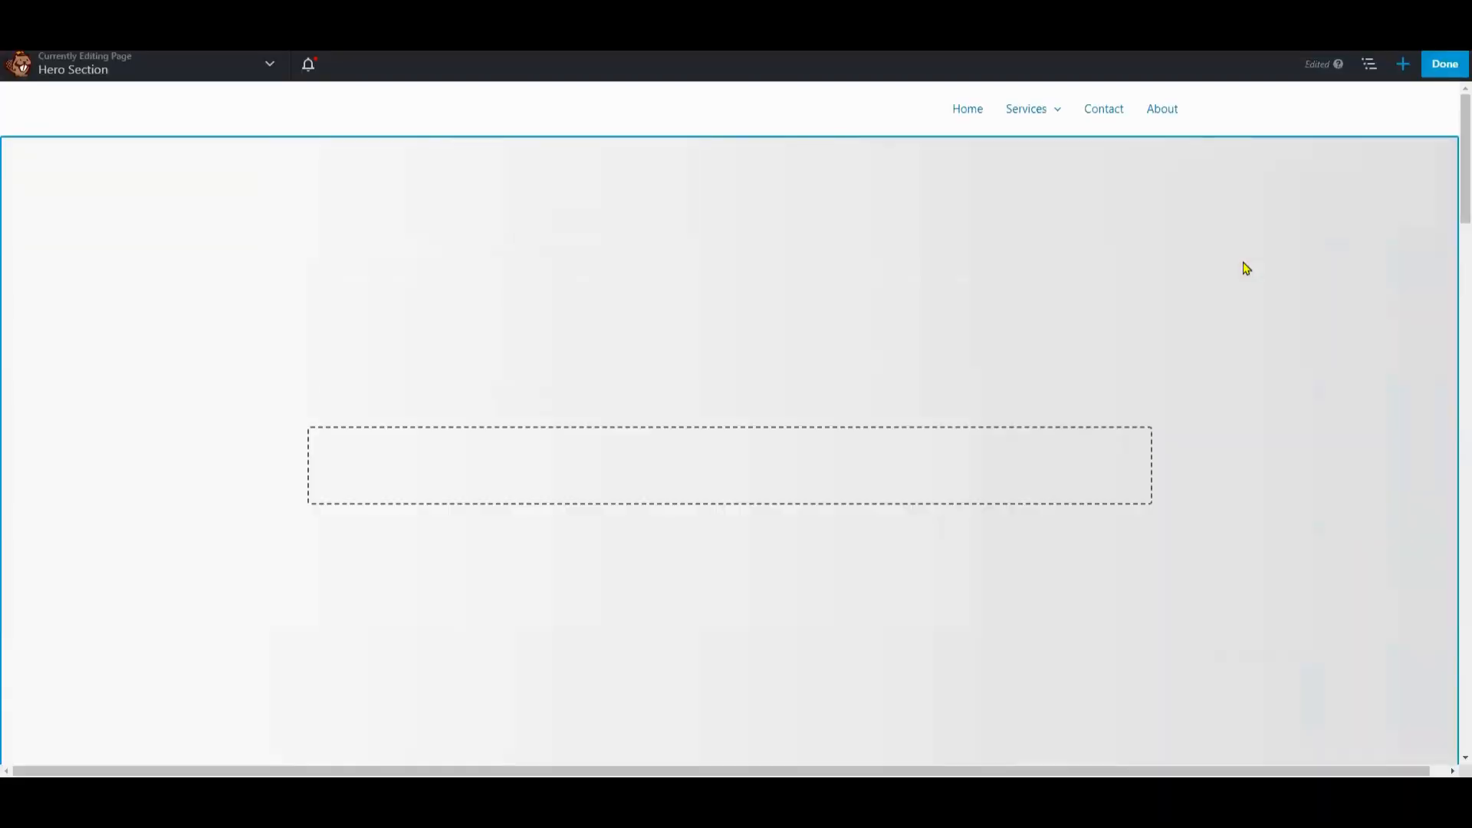
# - Open the settings of the empty full-width hero row and start choosing its background photo
pyautogui.scroll(-1, 227, 356)
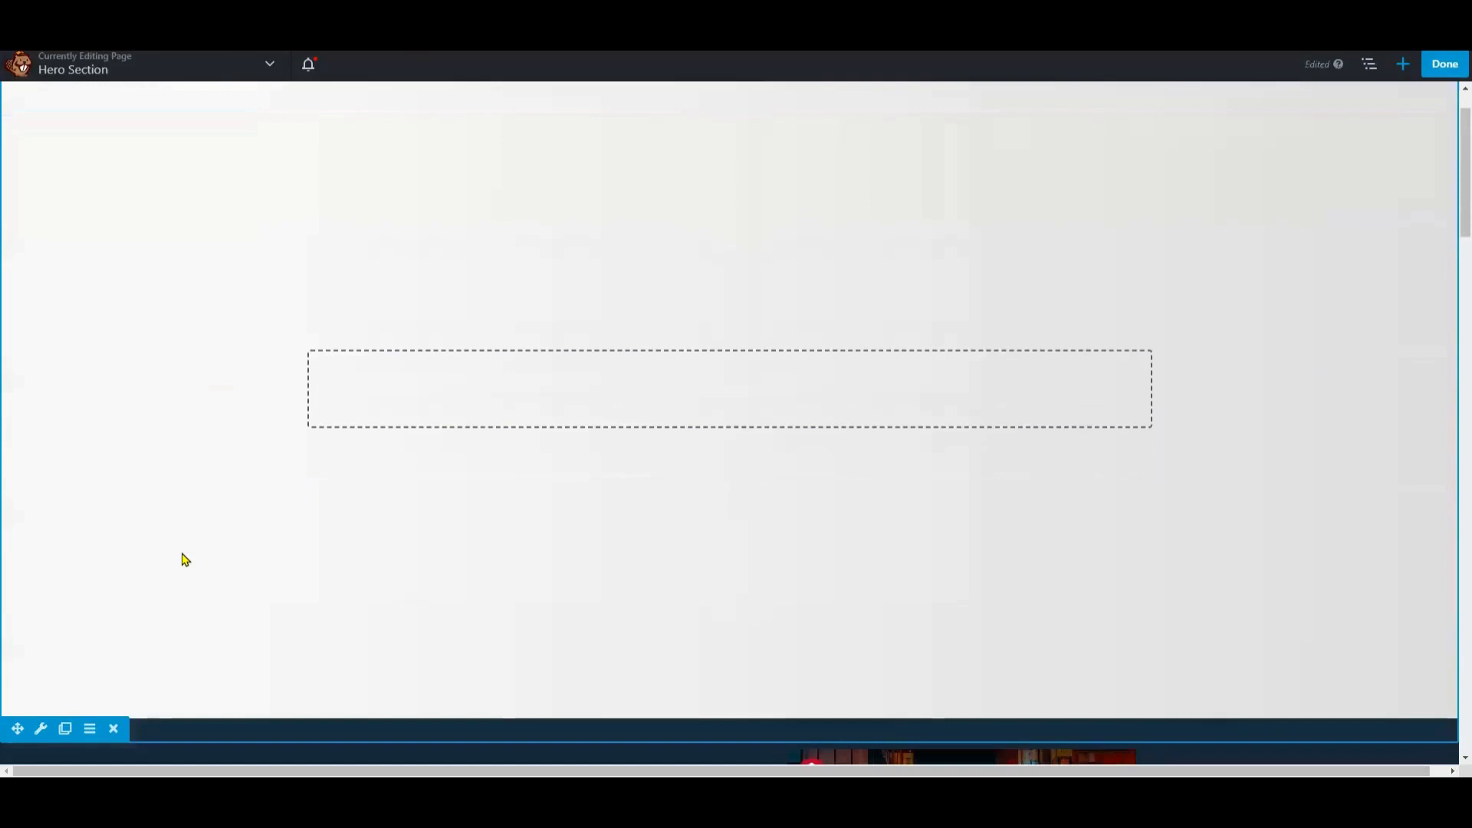
pyautogui.click(41, 732)
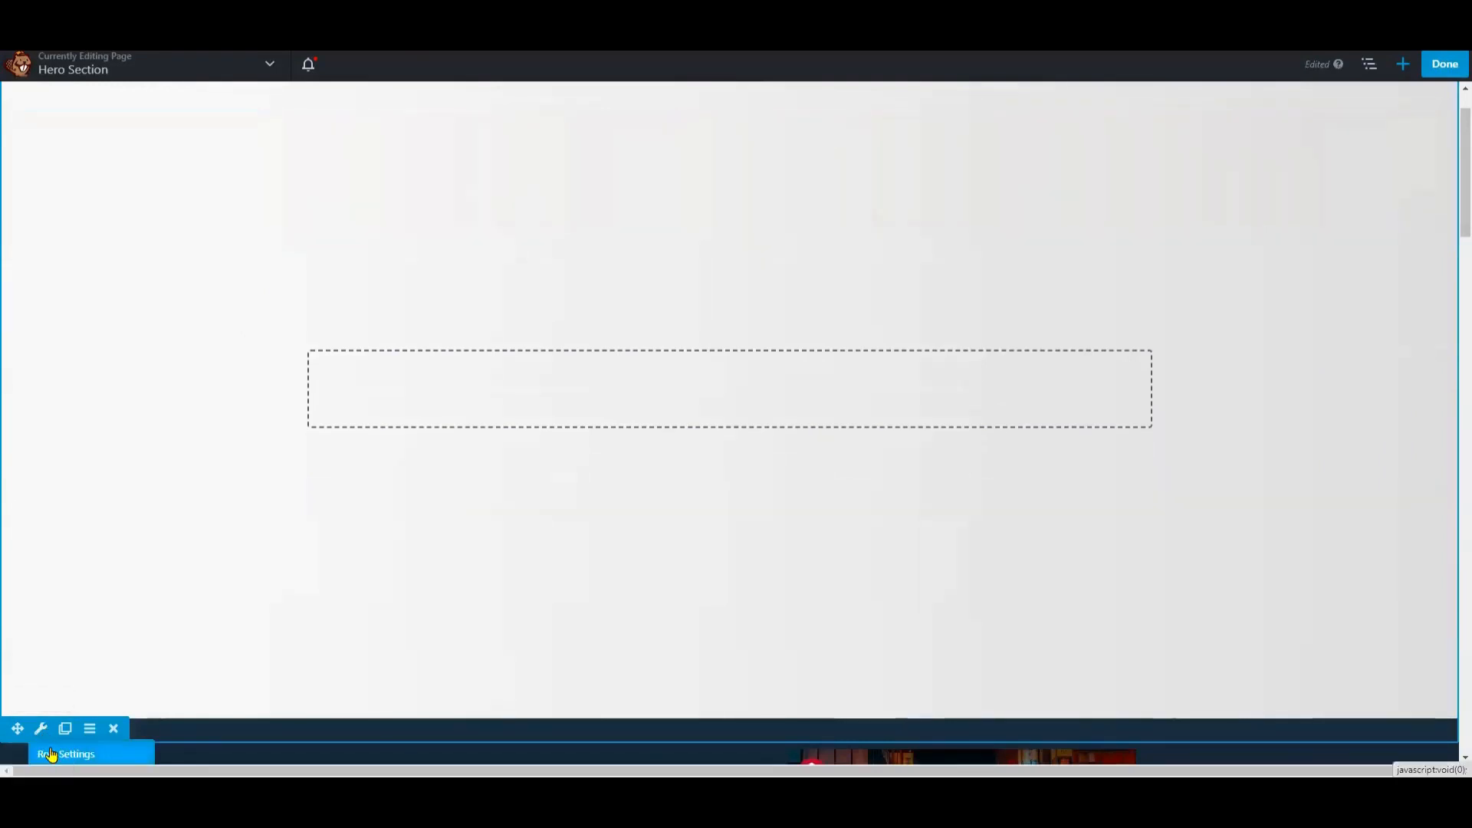
pyautogui.scroll(-5, 1143, 314)
pyautogui.scroll(1, 1189, 377)
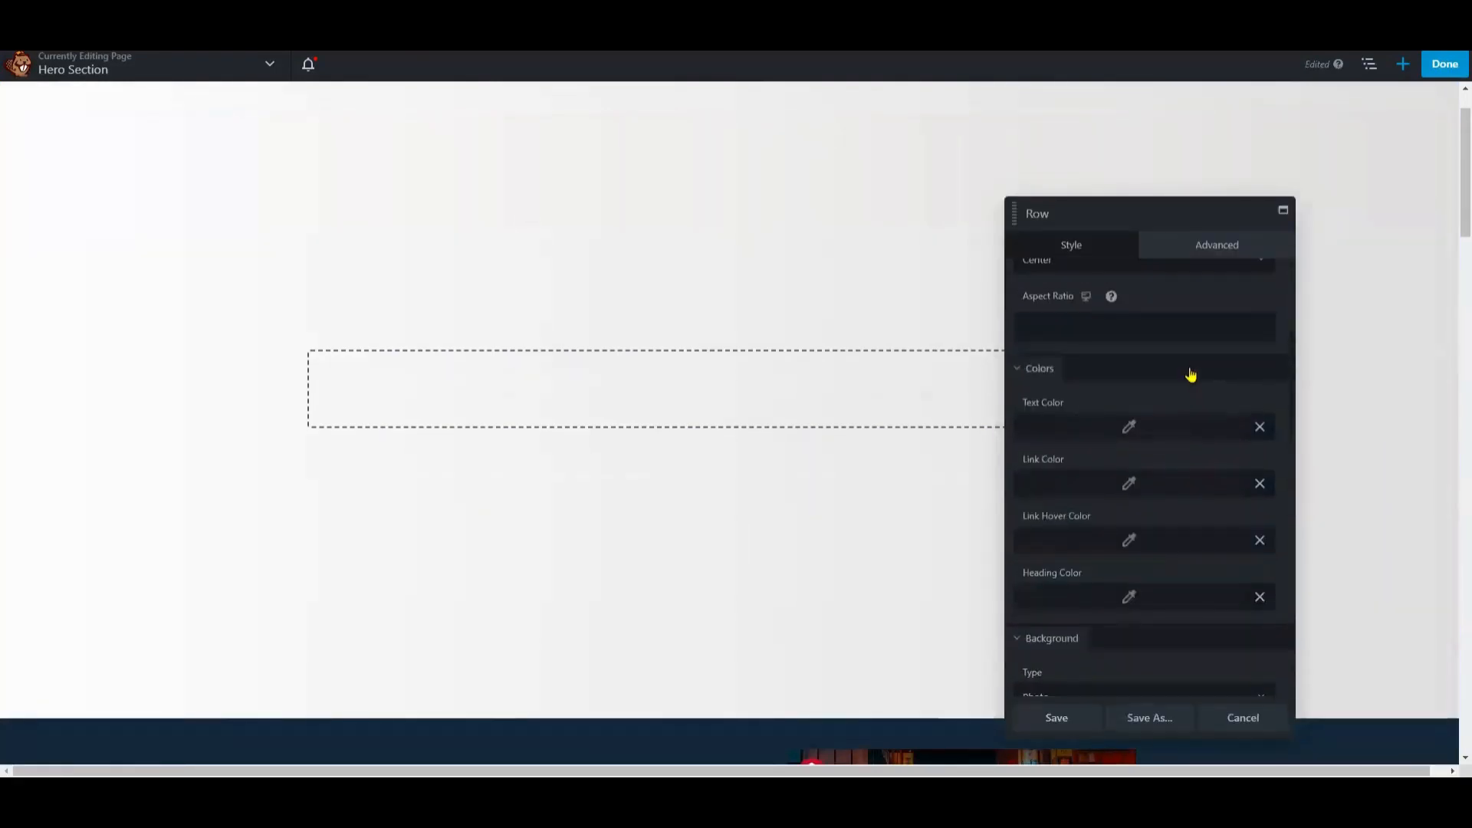
pyautogui.scroll(2, 1097, 431)
pyautogui.scroll(-6, 1097, 435)
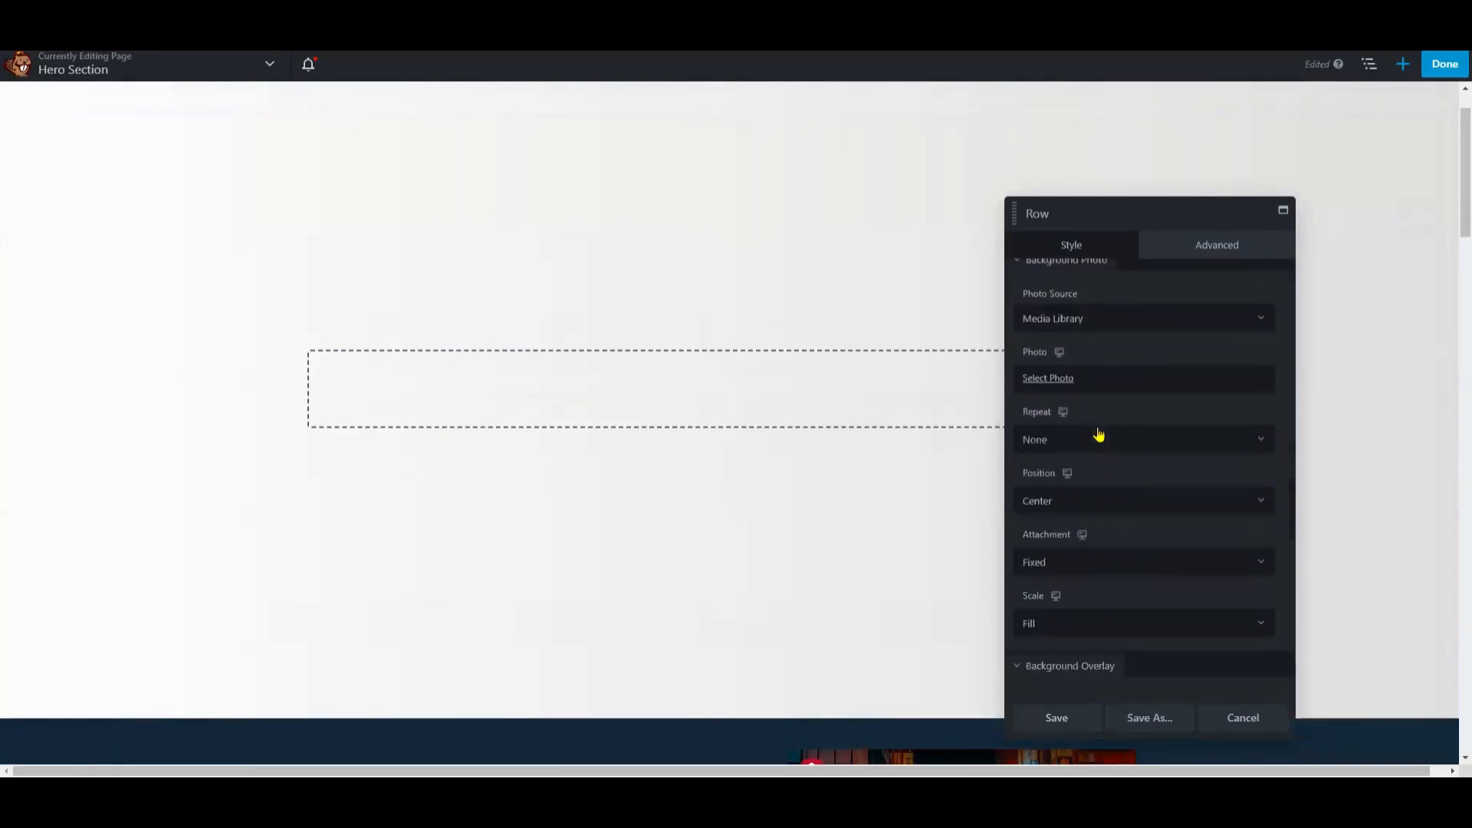
pyautogui.scroll(2, 1101, 434)
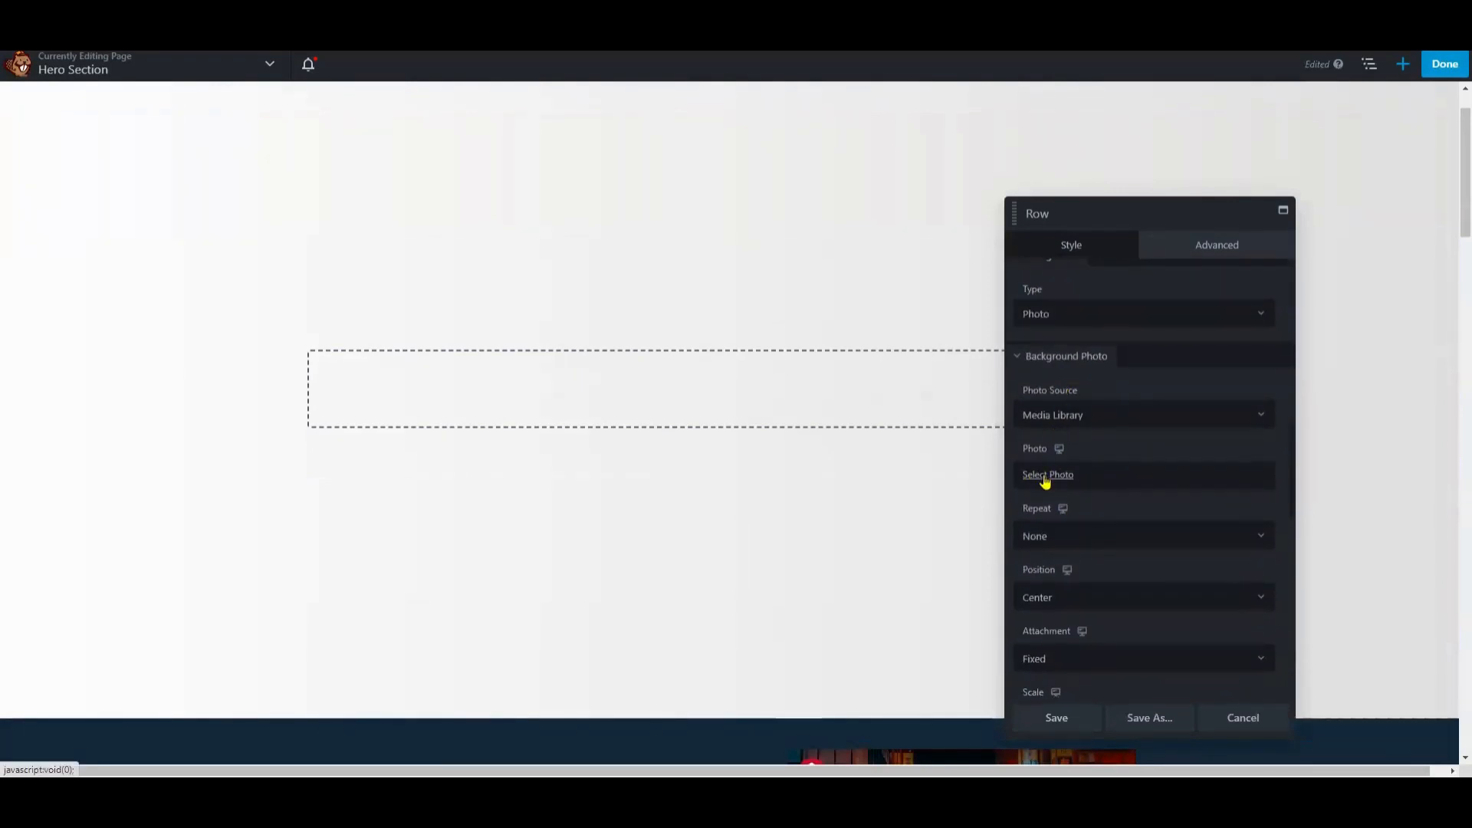
pyautogui.click(1047, 476)
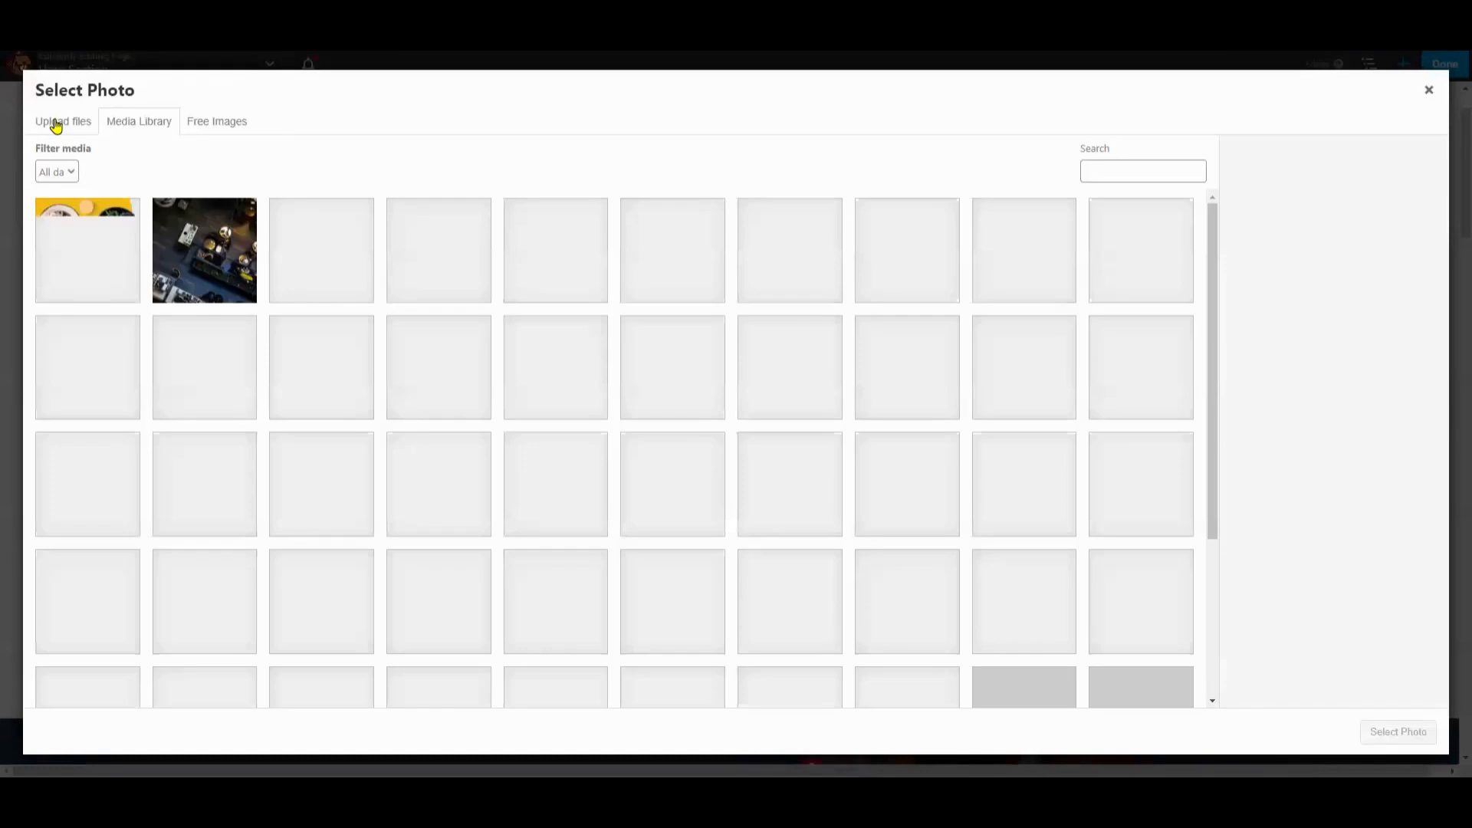
# - Upload the 2020-tesla JPG from the Downloads folder and use it as the row's background photo
pyautogui.click(53, 121)
pyautogui.click(746, 384)
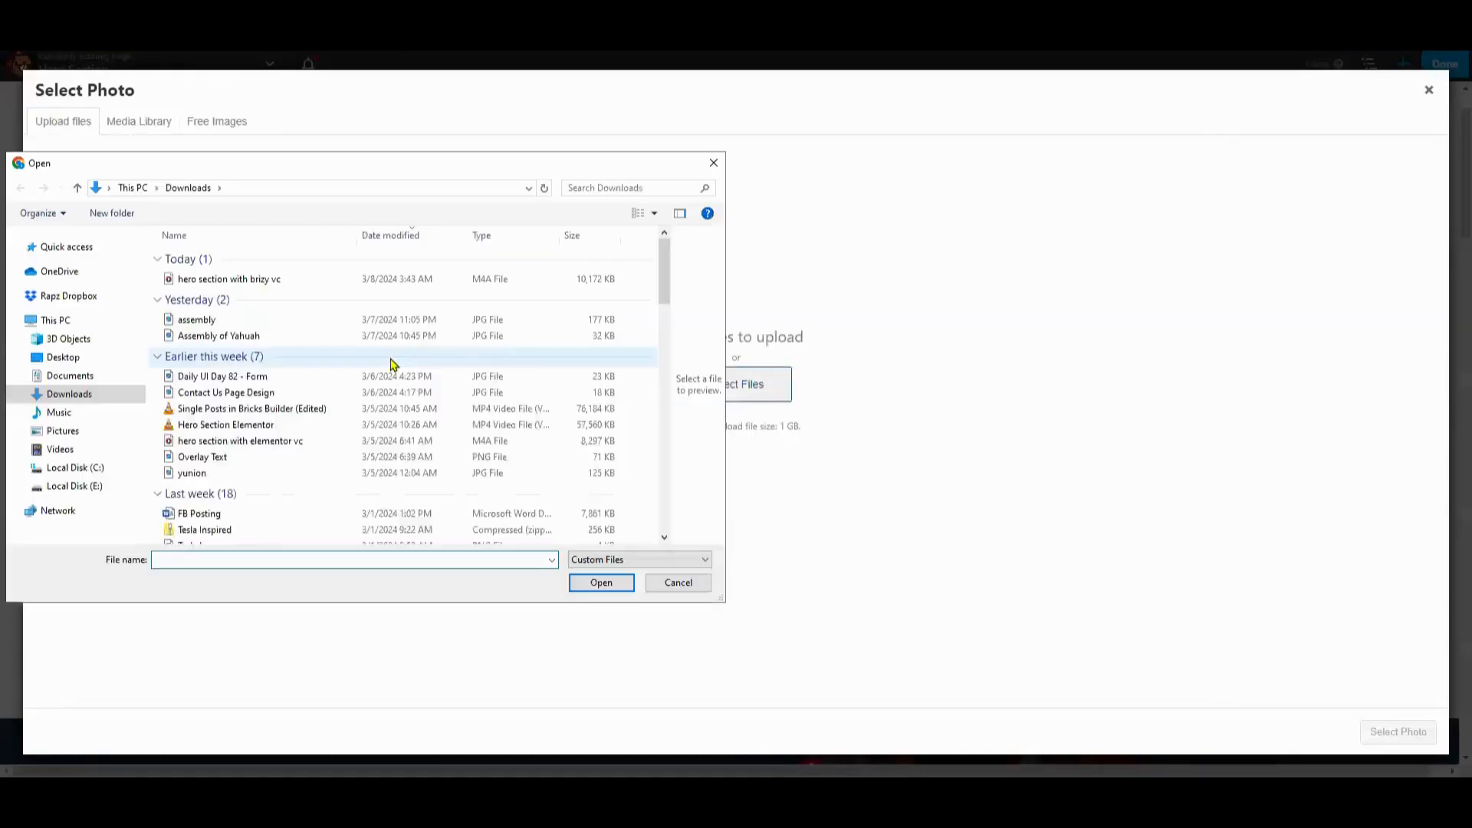
pyautogui.scroll(-10, 288, 384)
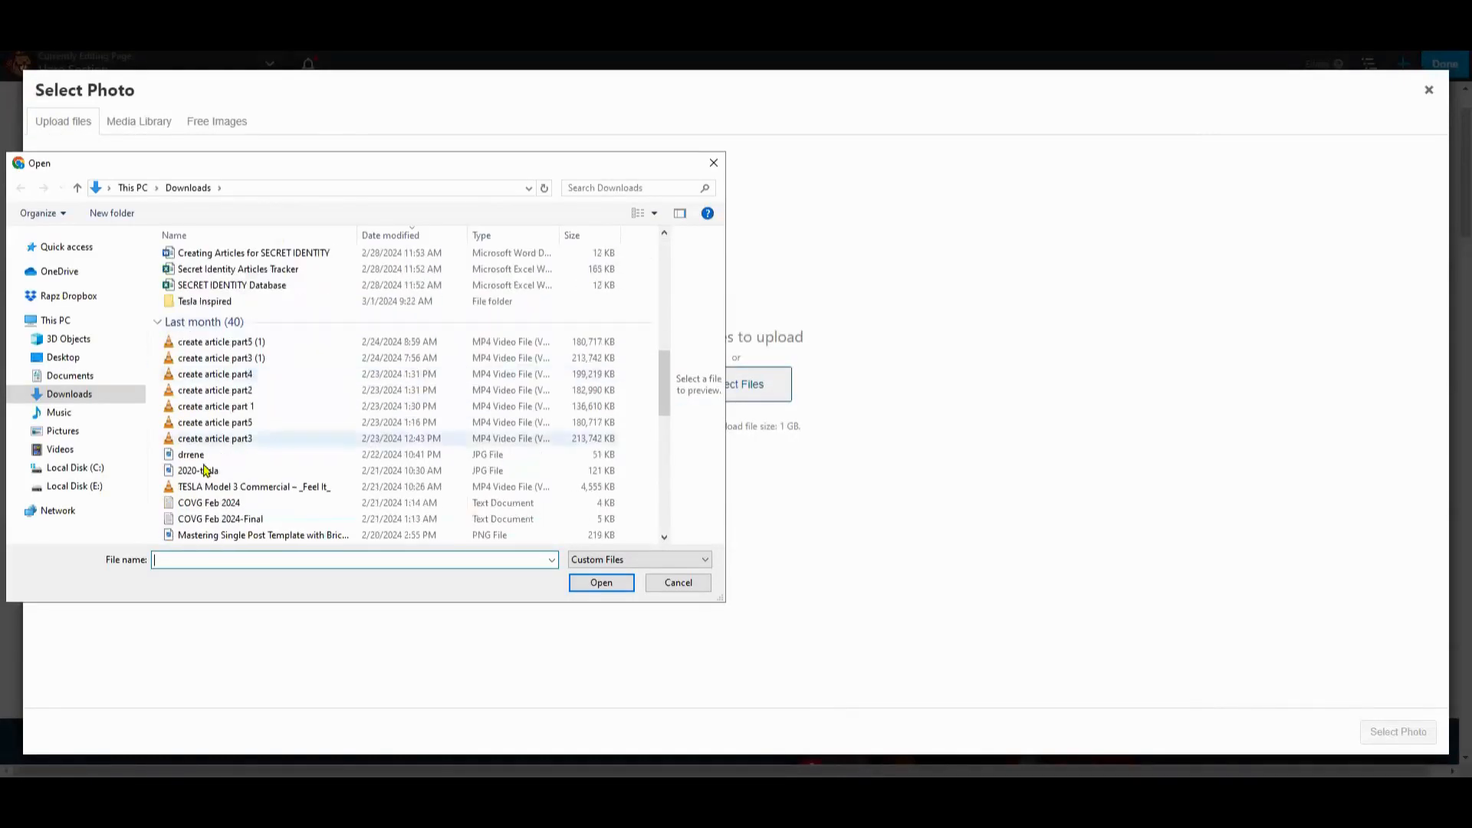
pyautogui.click(205, 470)
pyautogui.click(601, 583)
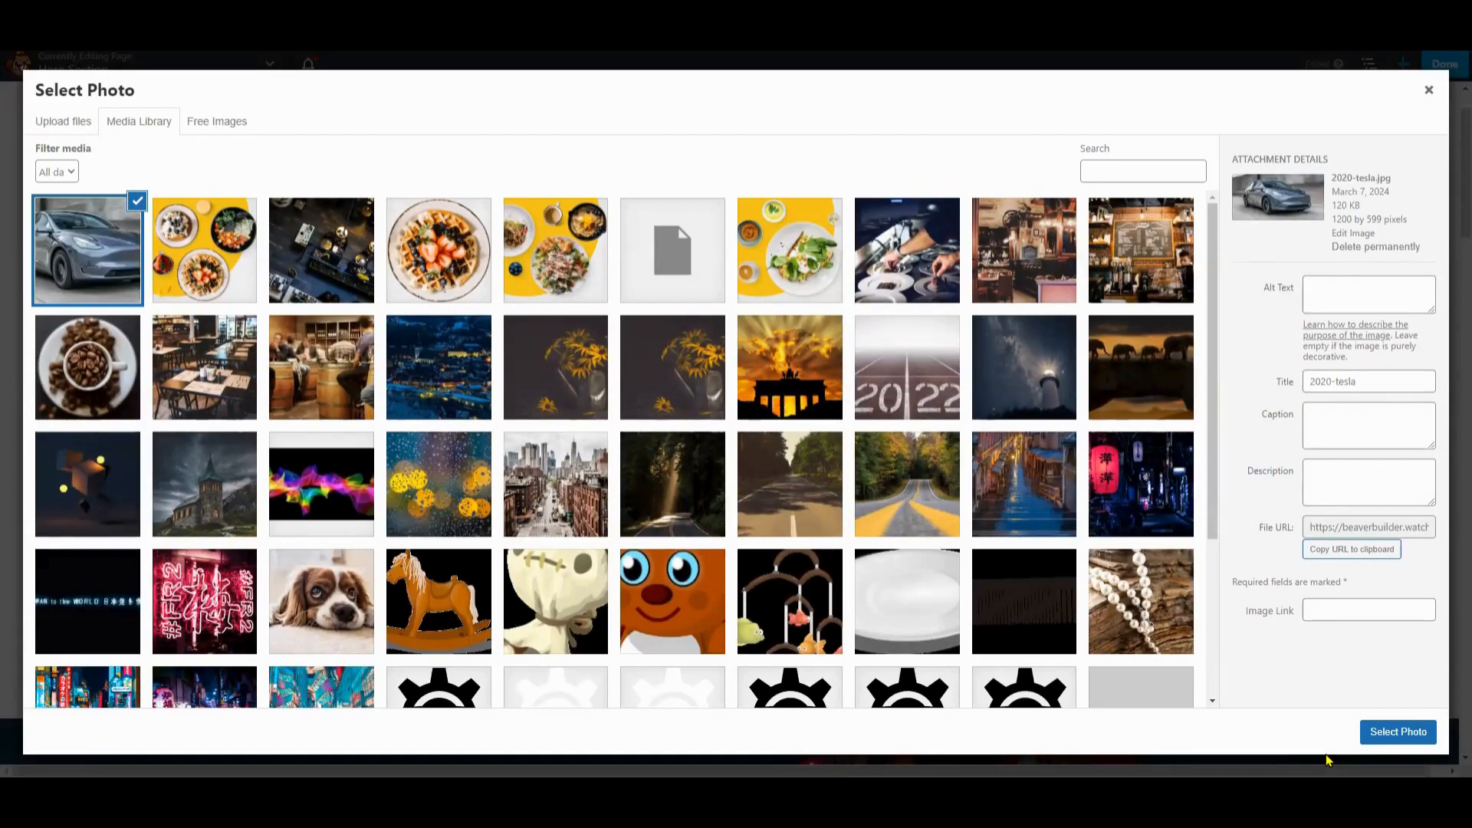
pyautogui.click(1412, 740)
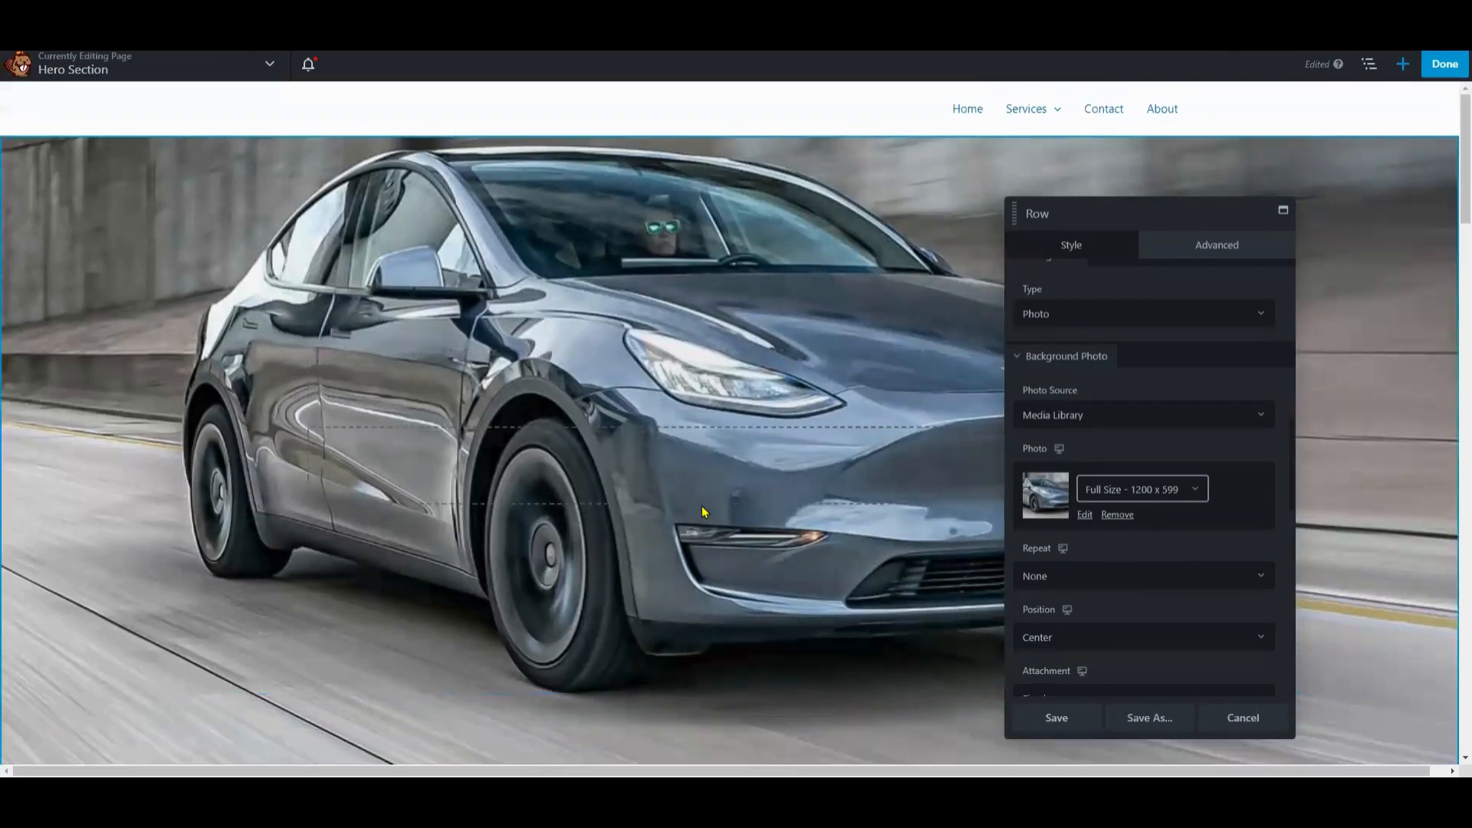
# - Reposition the row settings window to reveal the car photo, and save the row settings
pyautogui.moveTo(1207, 203); pyautogui.dragTo(1214, 362)
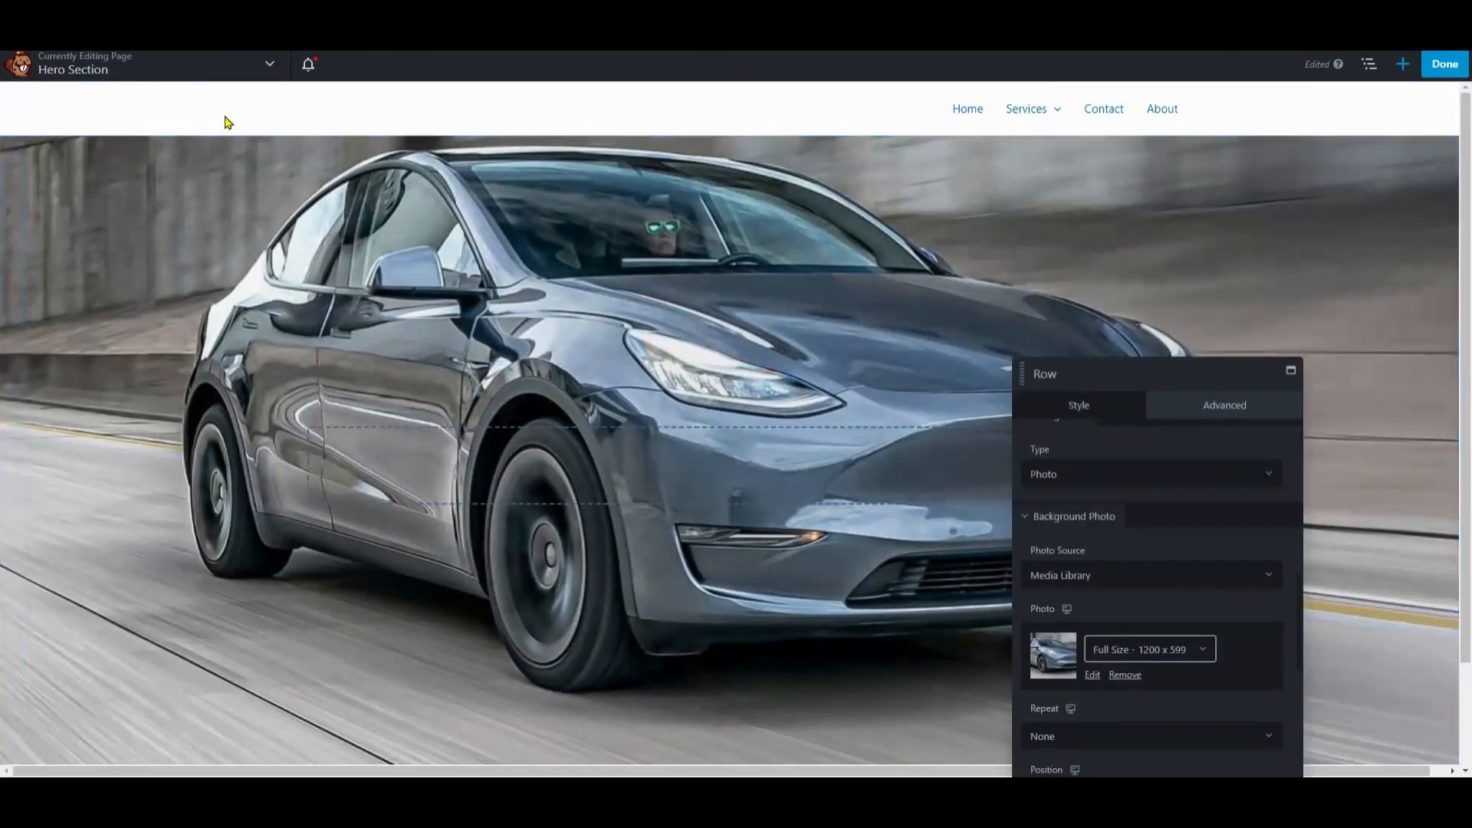
pyautogui.moveTo(1197, 373); pyautogui.dragTo(1227, 142)
pyautogui.click(1142, 649)
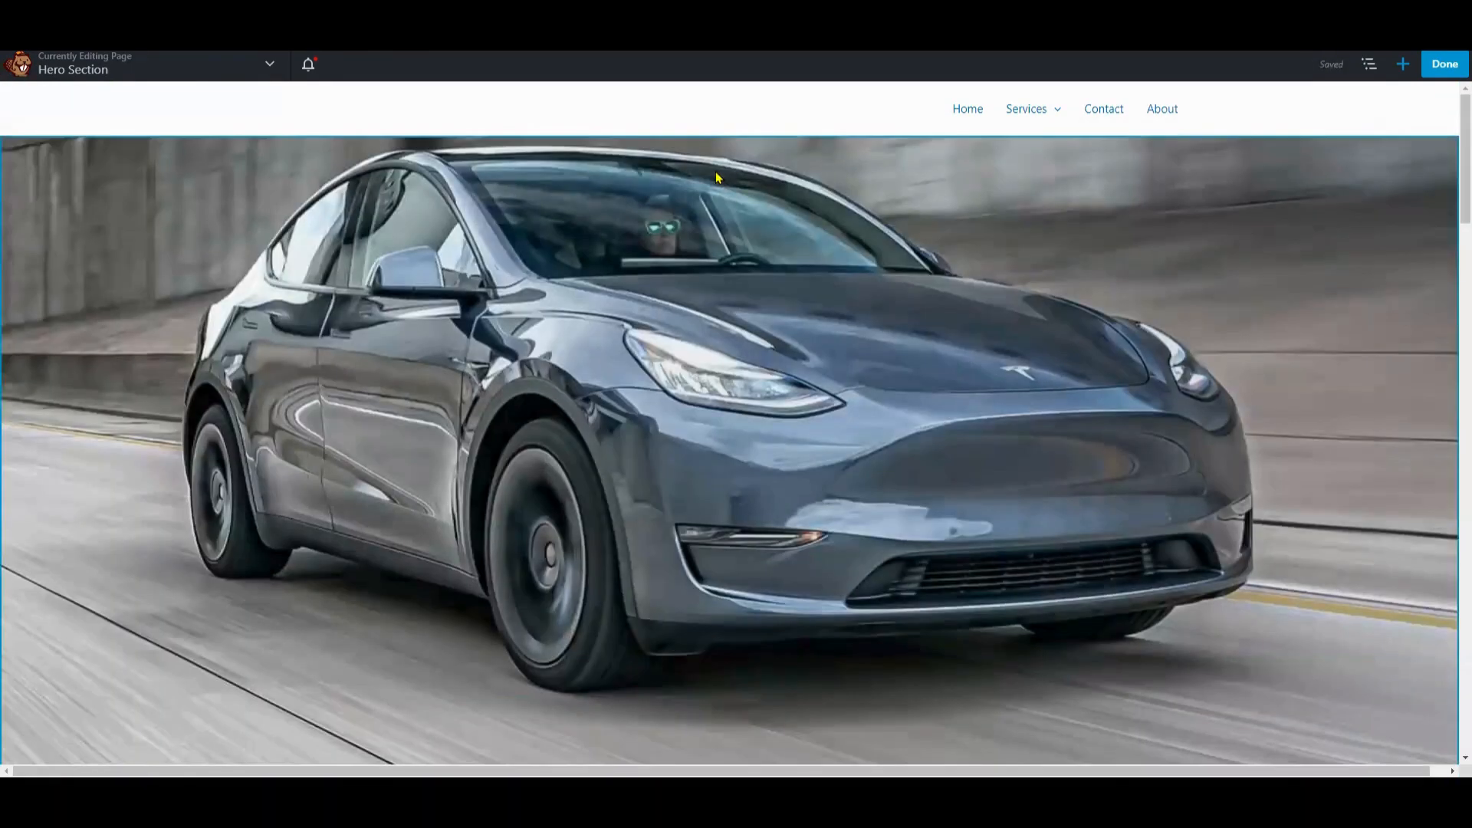
# - Add a Heading module inside the hero row with the text "Model Y"
pyautogui.click(1402, 66)
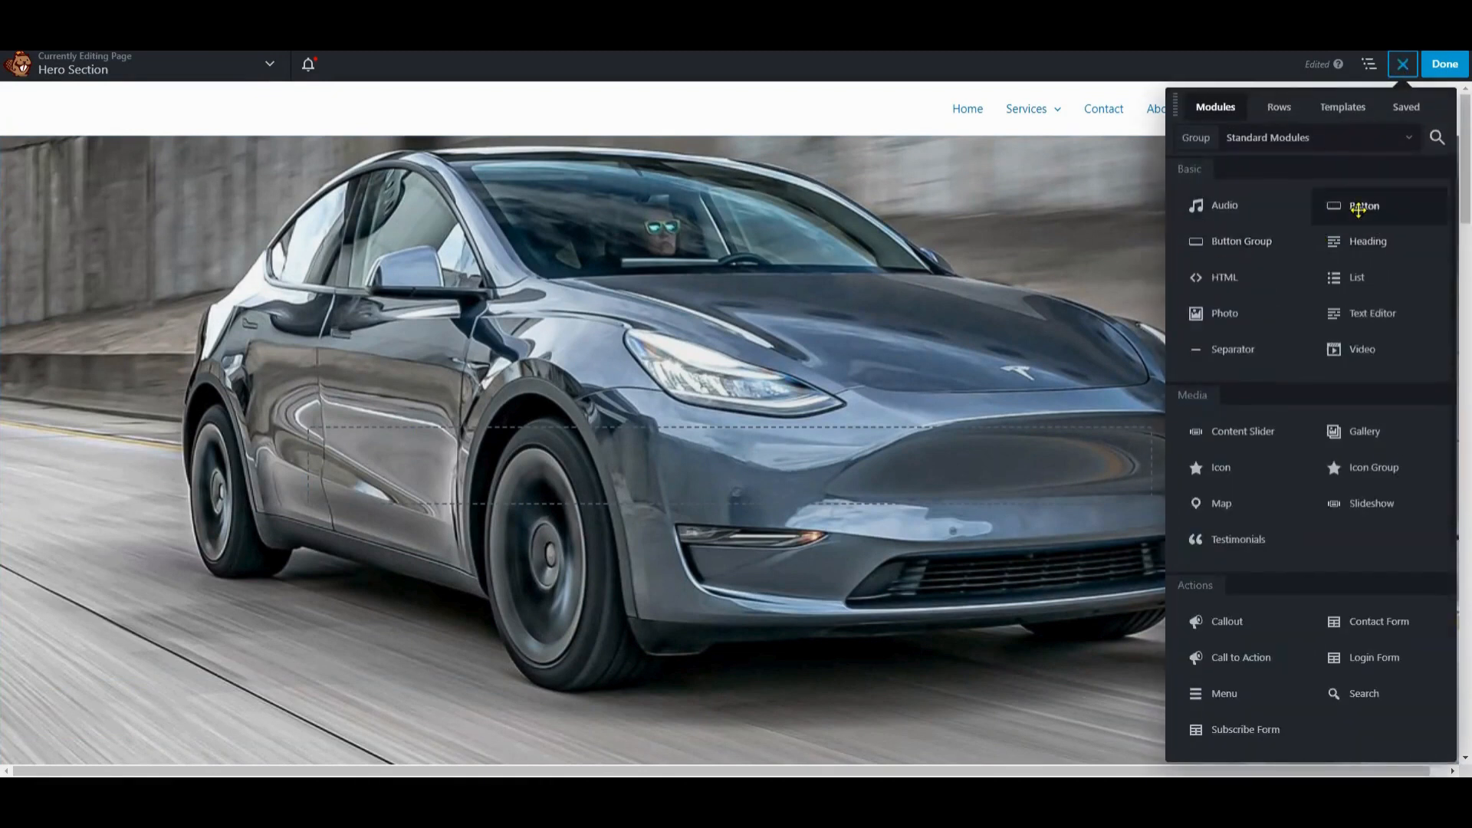
pyautogui.moveTo(1354, 243); pyautogui.dragTo(733, 478)
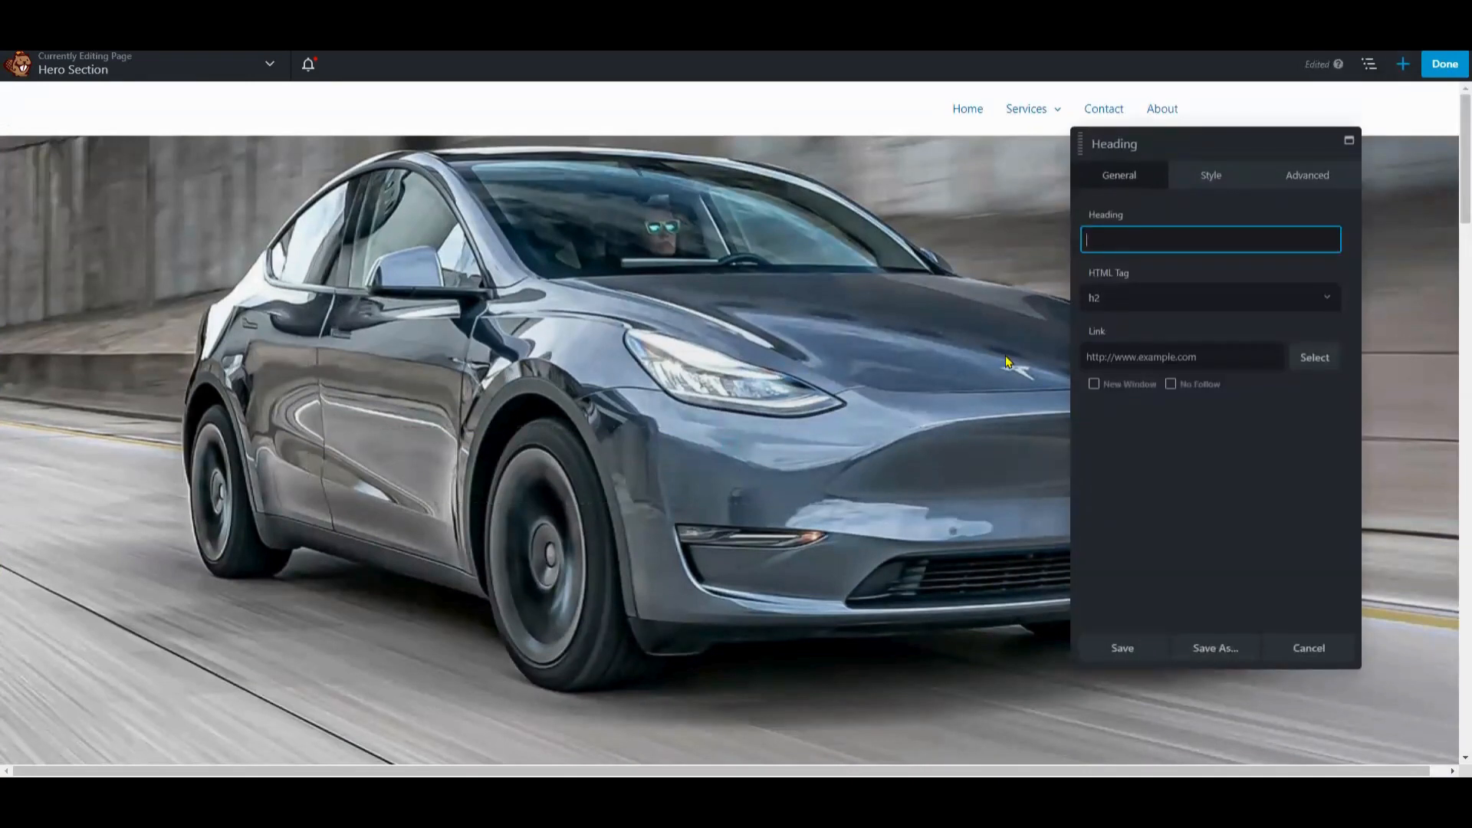
pyautogui.write('Model Y')
# - Expand the Model Y heading's typography settings and center-align its text
pyautogui.click(1211, 172)
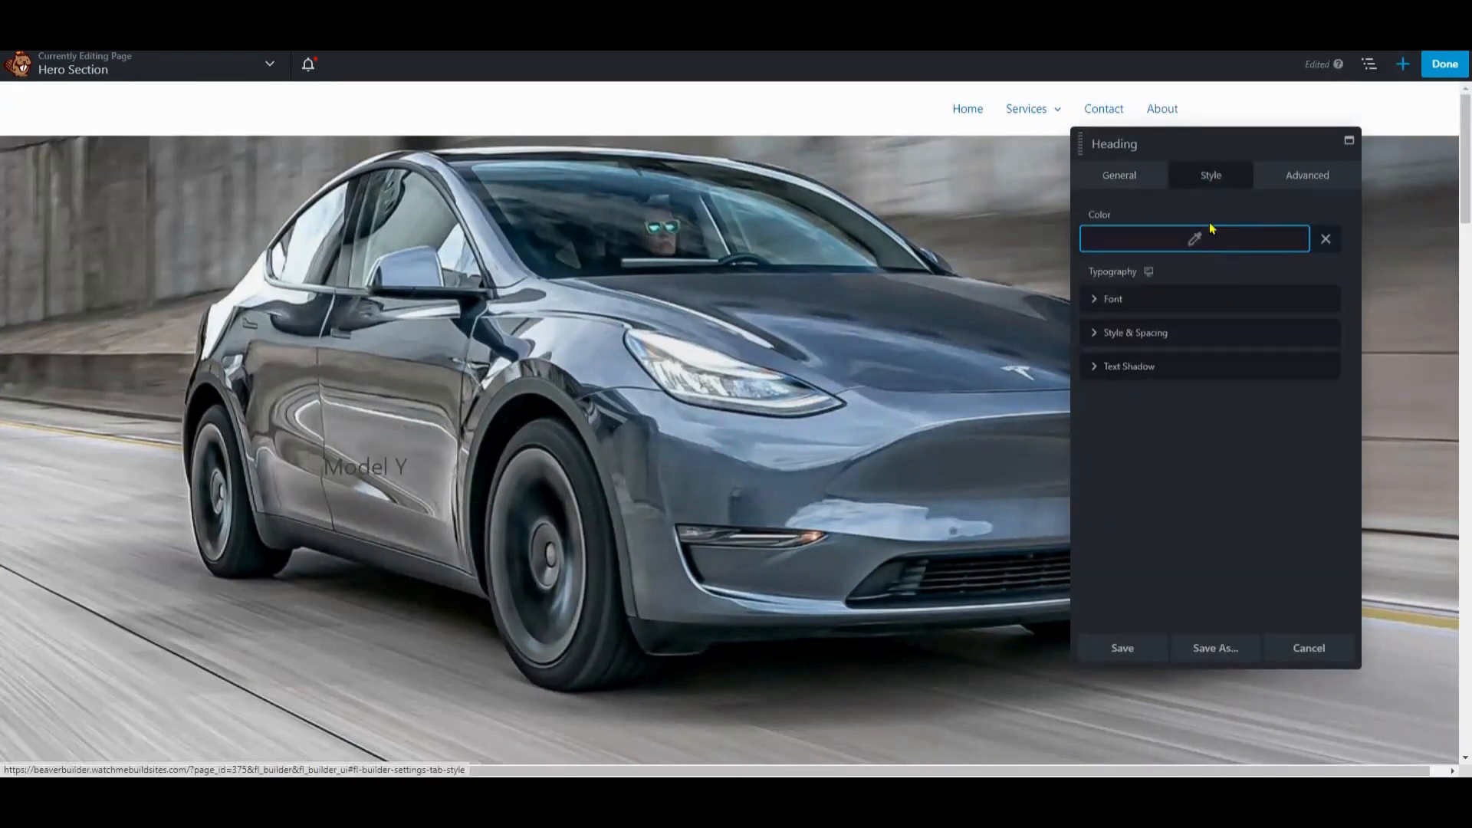
pyautogui.click(1206, 334)
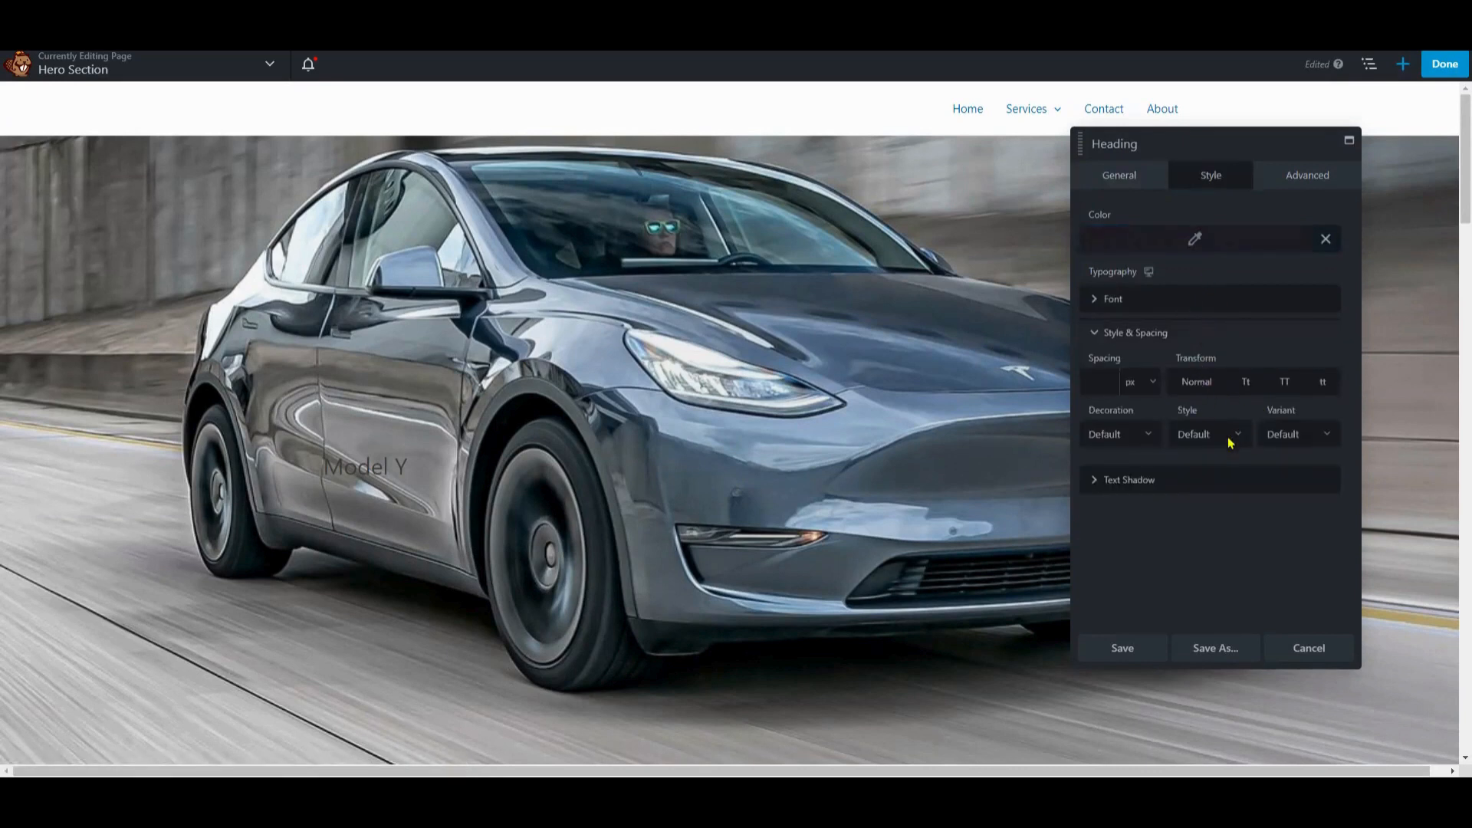
pyautogui.click(1204, 482)
pyautogui.click(1138, 308)
pyautogui.click(1299, 400)
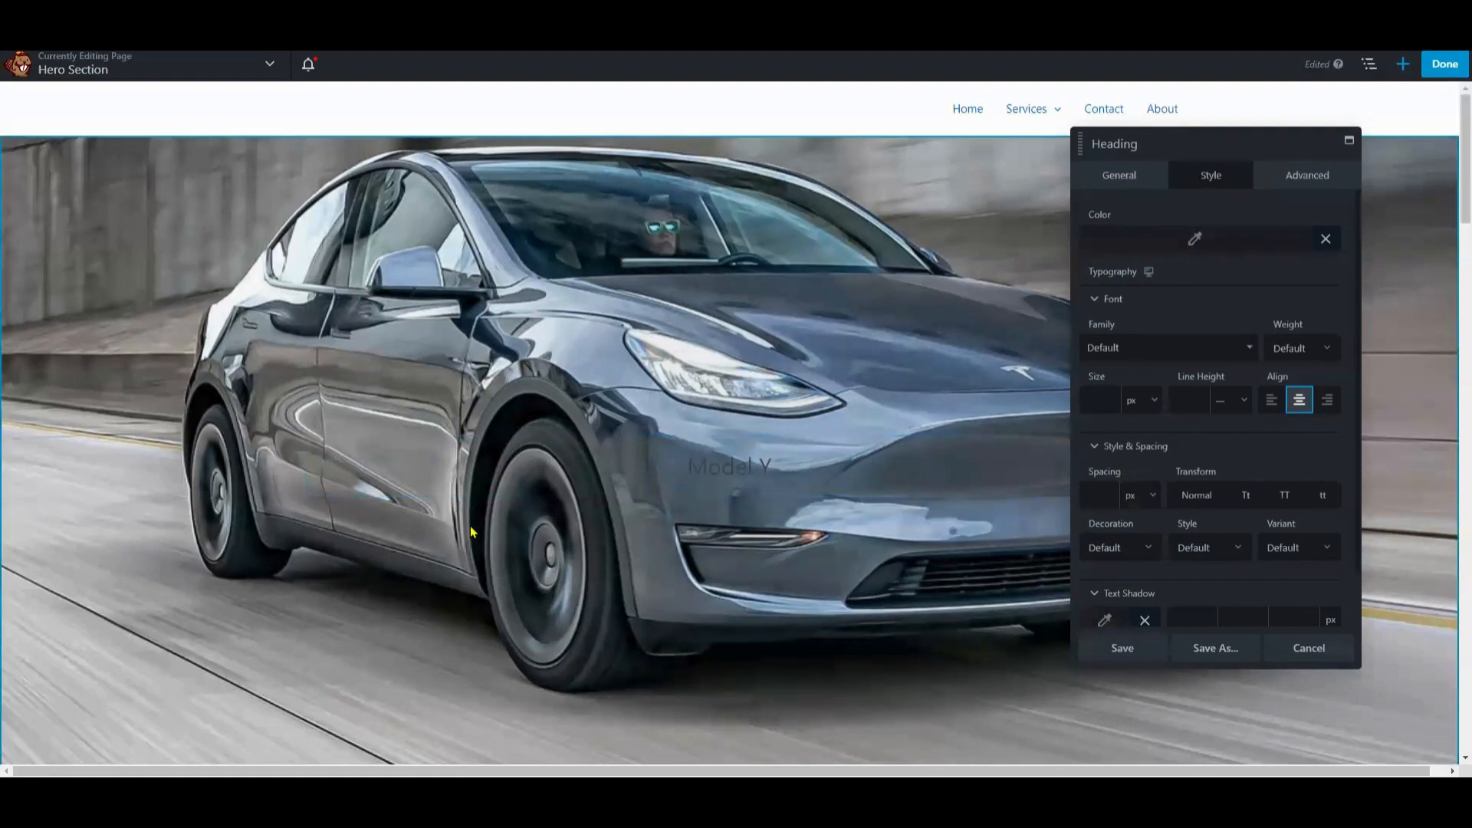
# - Set the Model Y heading's font family to Roboto and open its font weight options
pyautogui.click(697, 469)
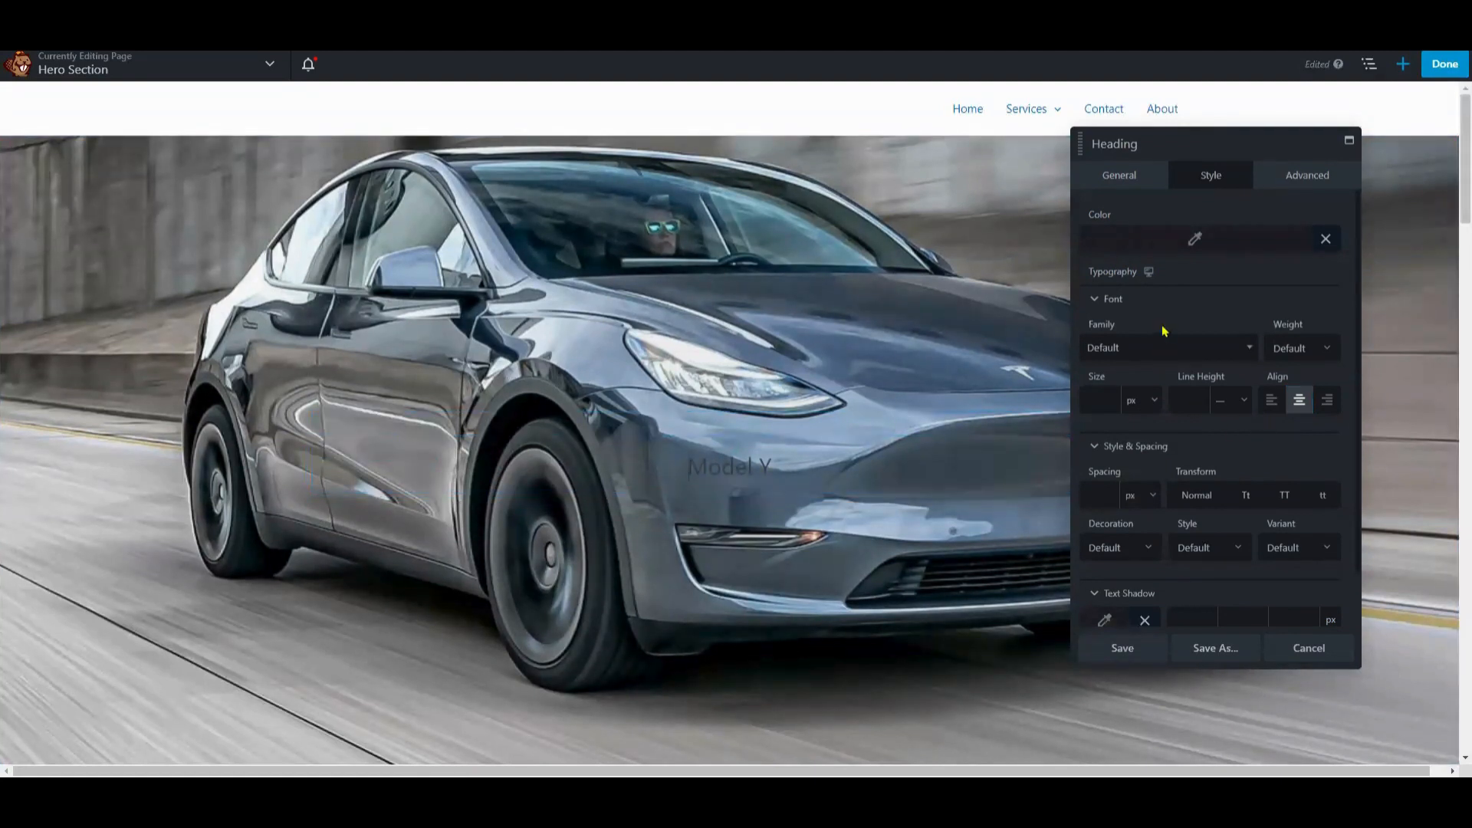
pyautogui.moveTo(689, 468); pyautogui.dragTo(773, 468)
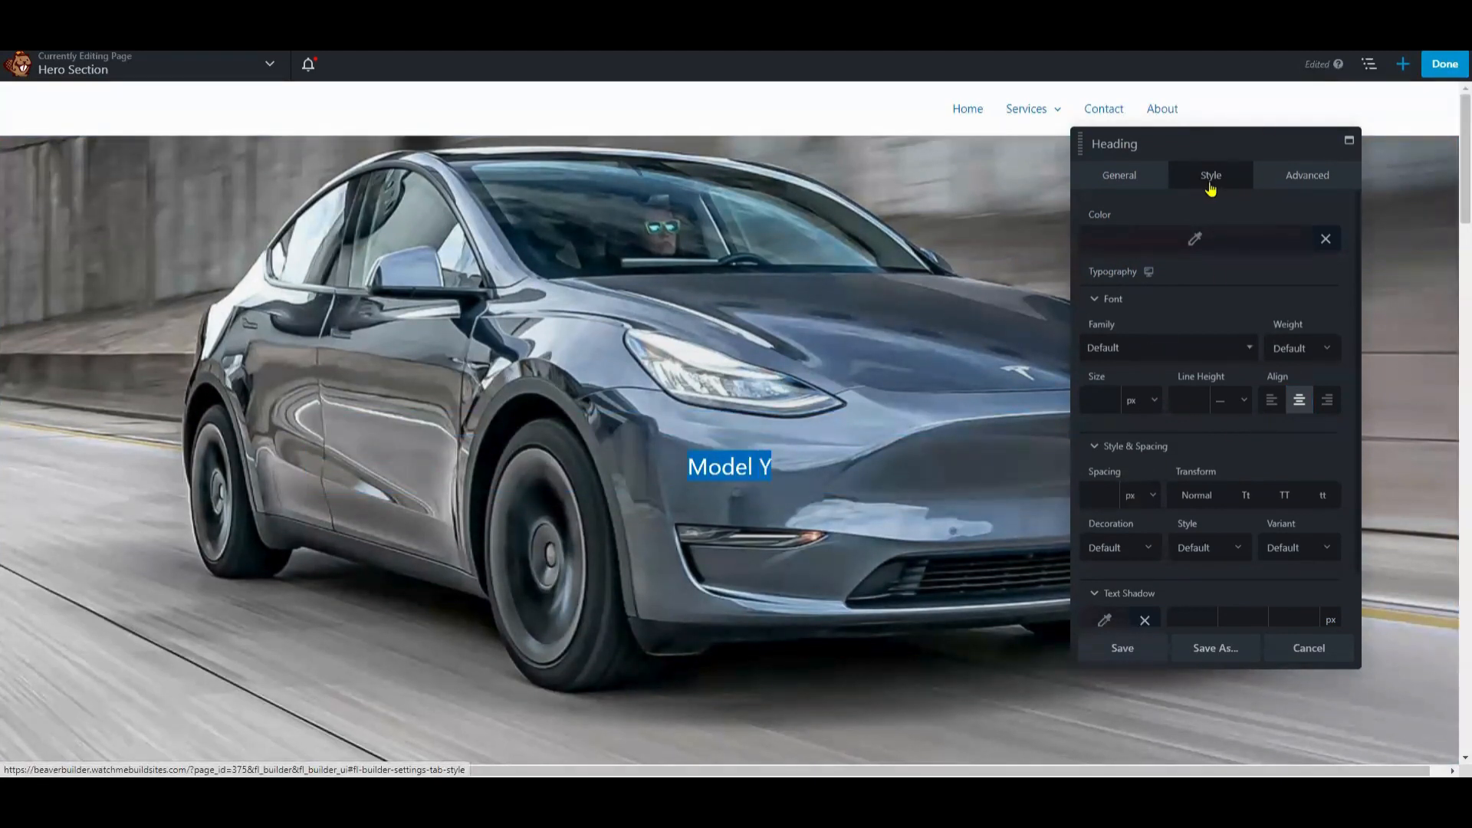
pyautogui.scroll(-1, 1213, 380)
pyautogui.scroll(1, 1200, 340)
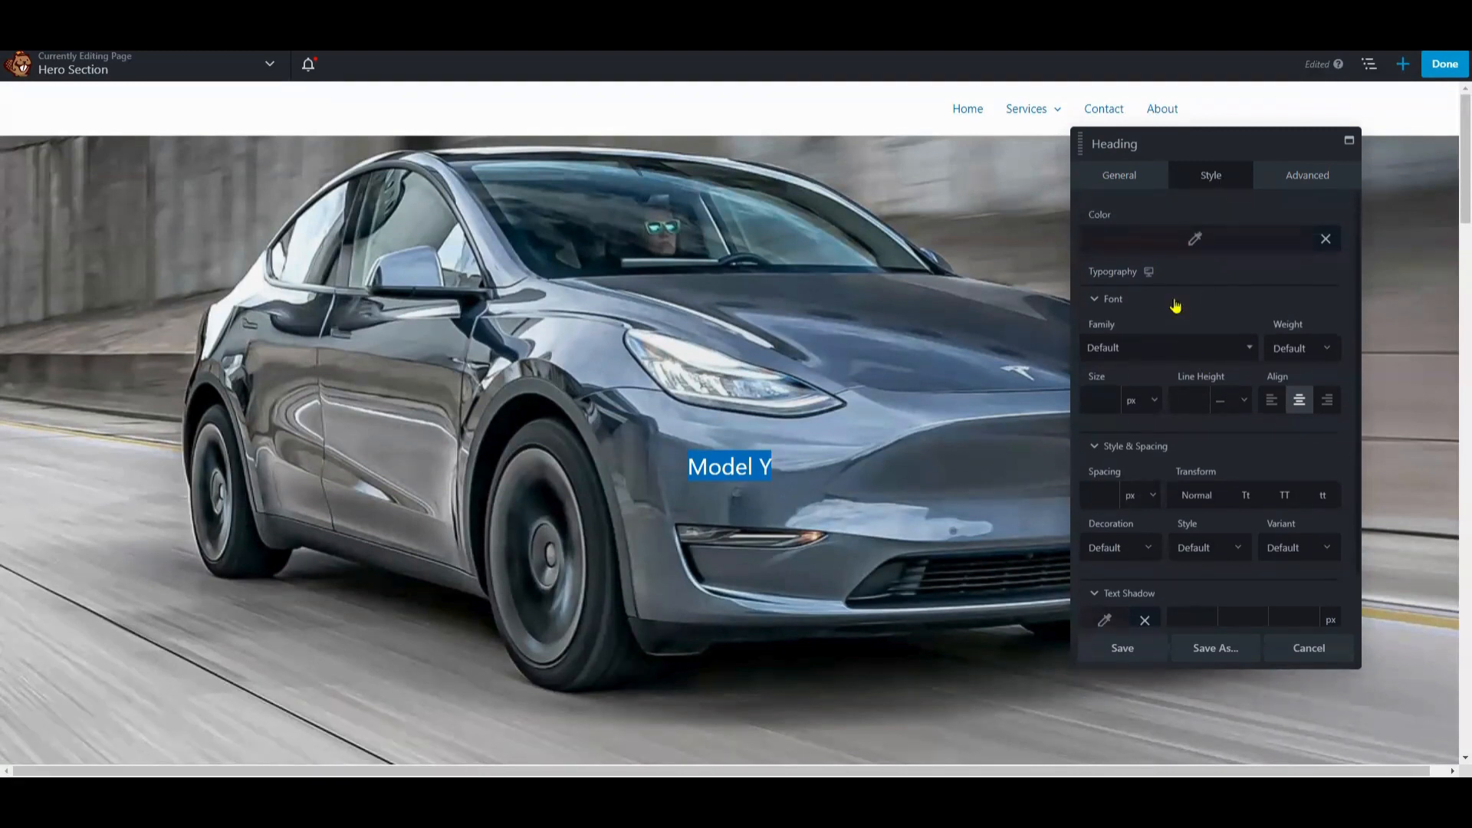
pyautogui.click(1139, 349)
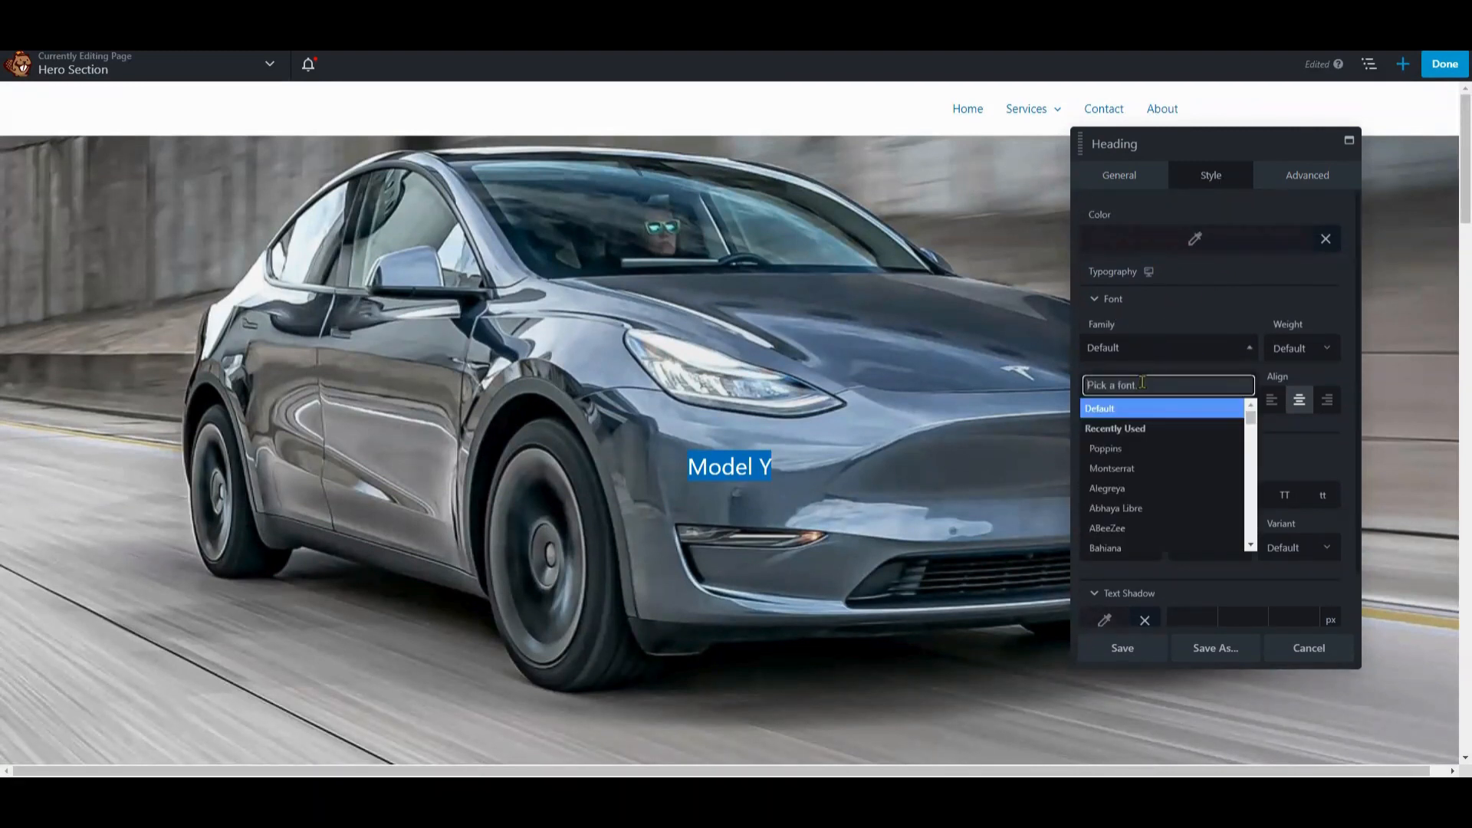
pyautogui.write('Robot')
pyautogui.press('Return')
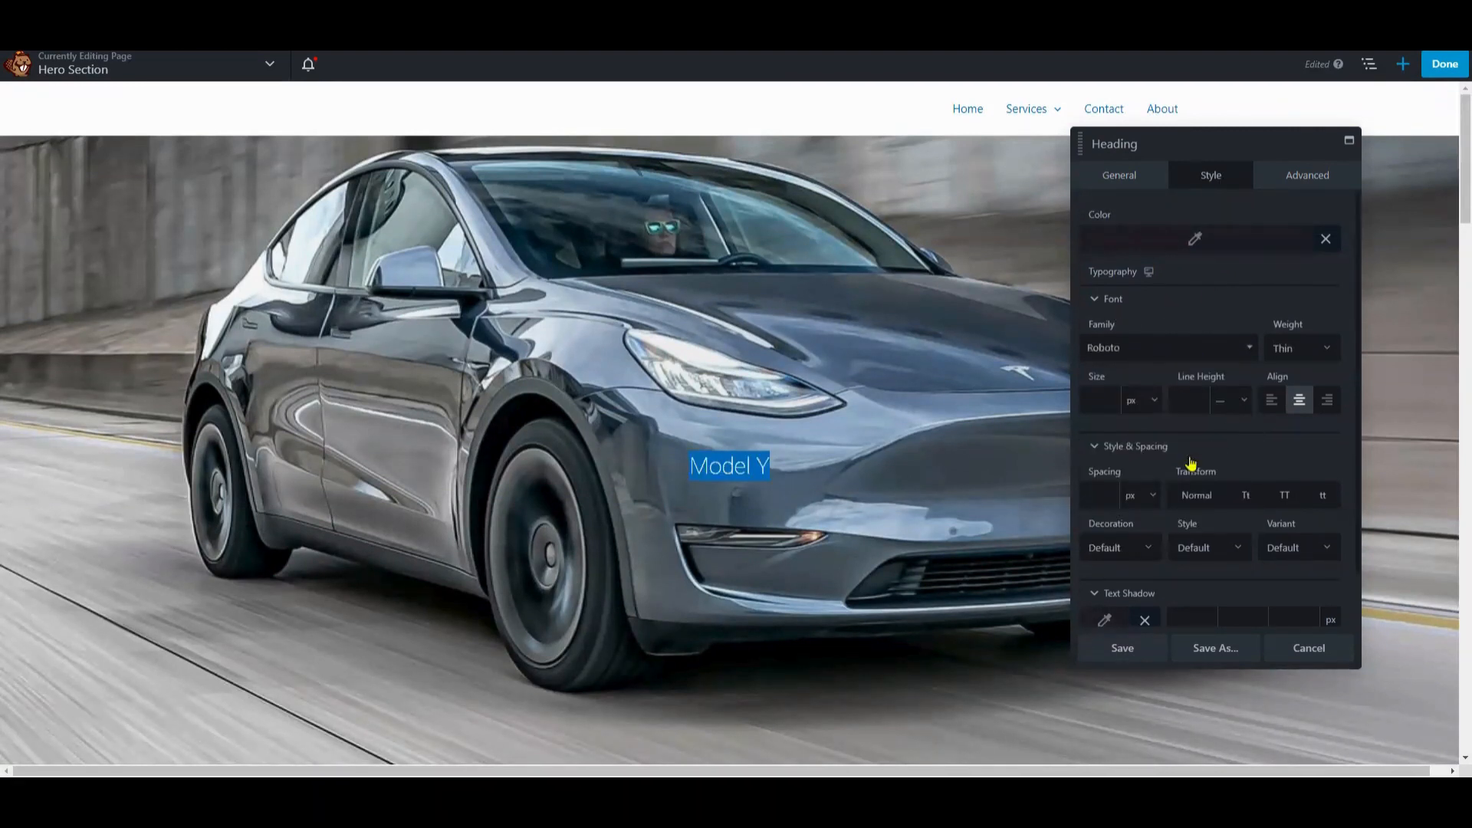
pyautogui.scroll(-1, 1157, 496)
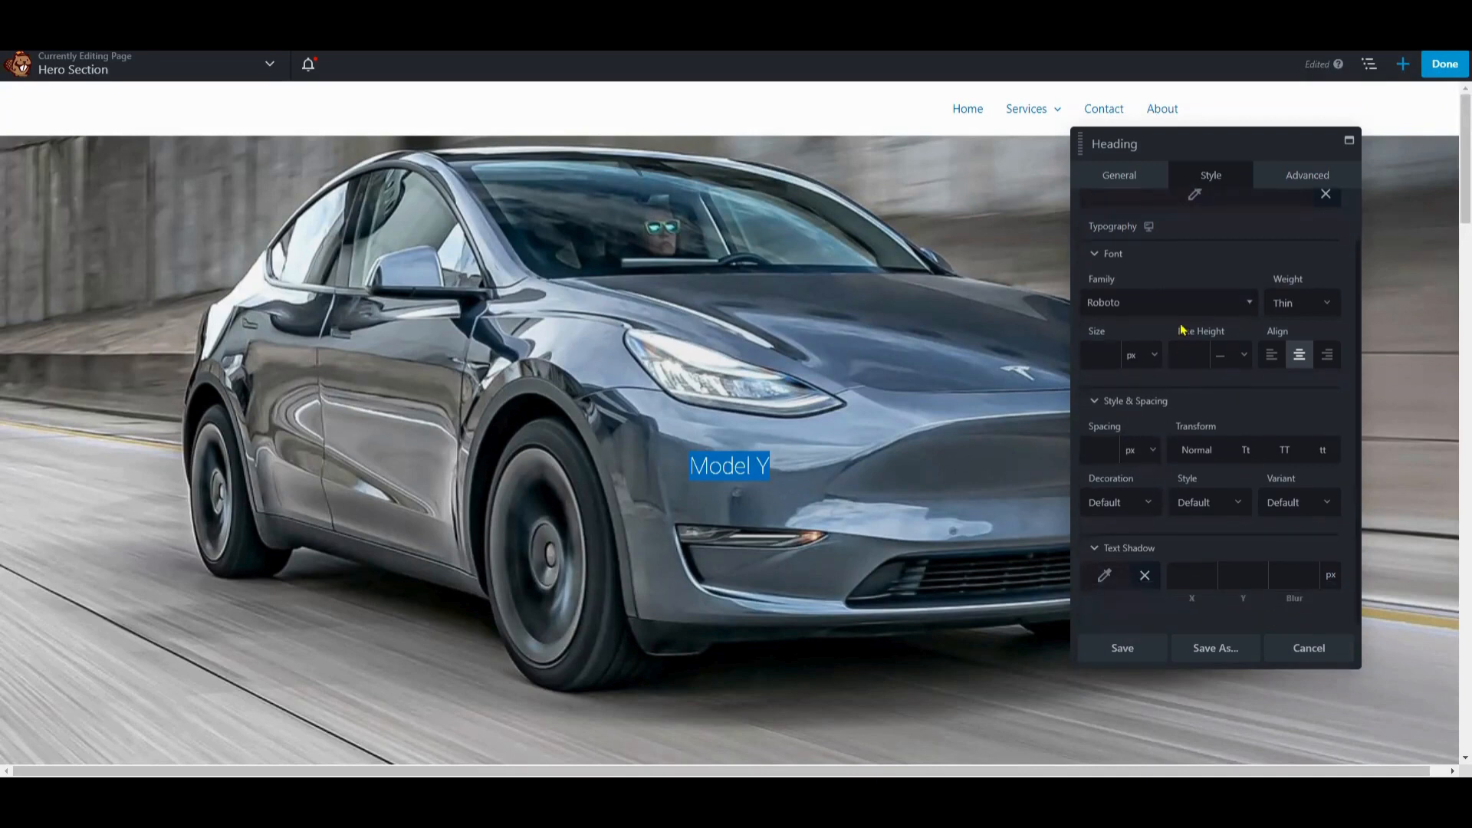
pyautogui.click(1297, 302)
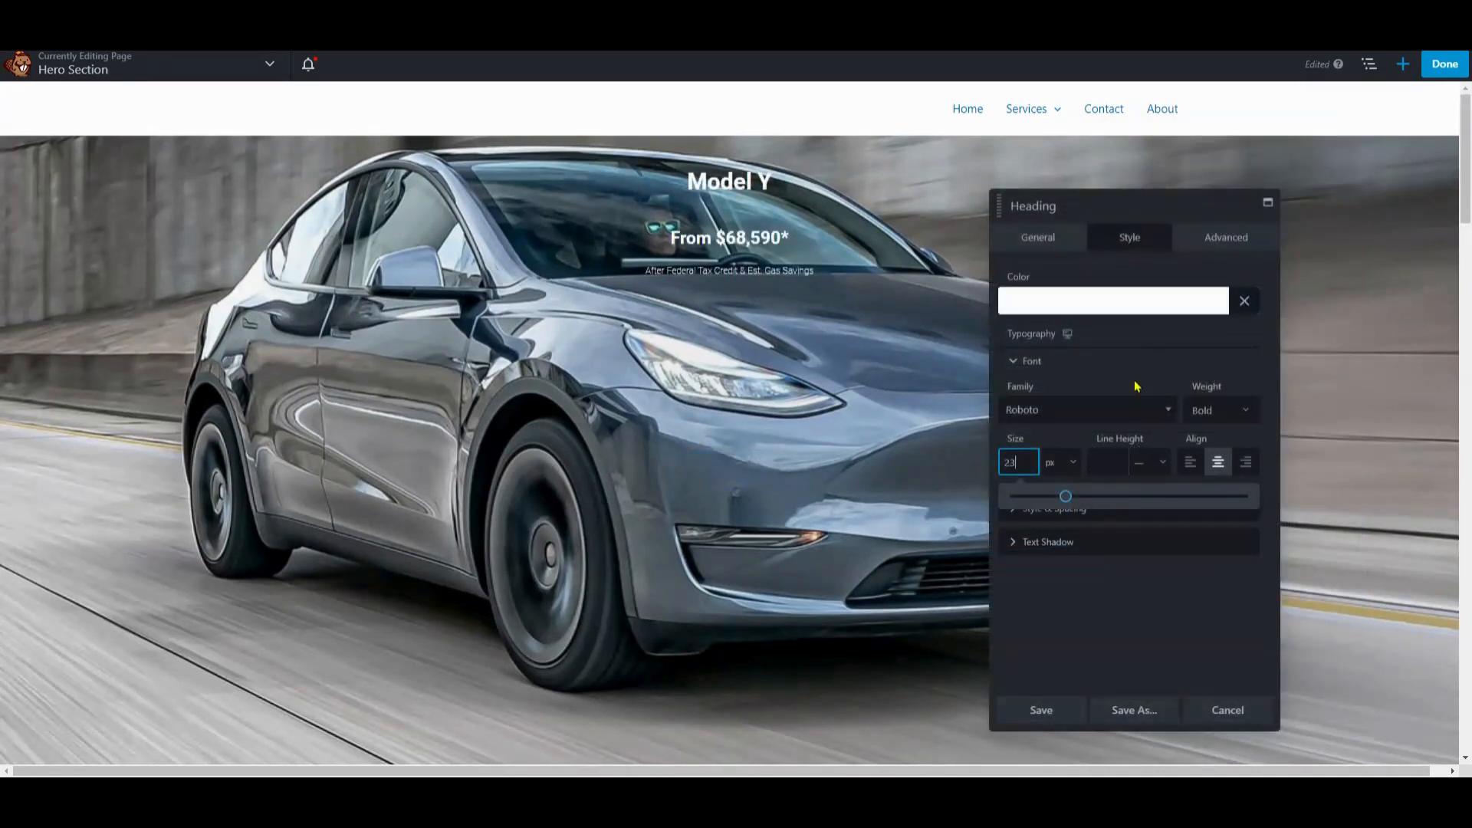
# - Set all four margins of the "From $68,590*" heading to 0 px and save it
pyautogui.click(1198, 239)
pyautogui.click(1026, 332)
pyautogui.write('0')
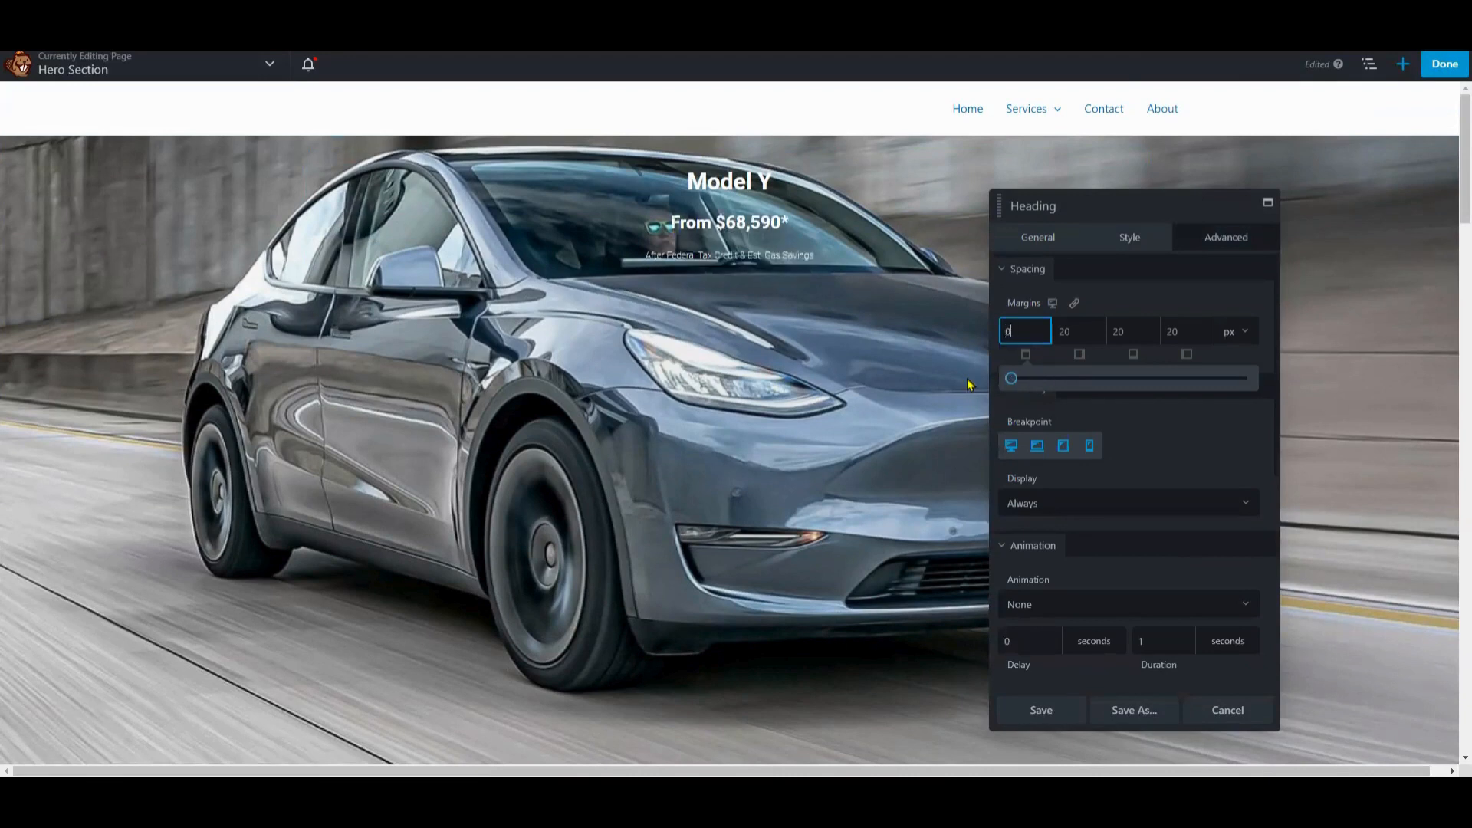
pyautogui.press('Tab')
pyautogui.write('0')
pyautogui.press('Tab')
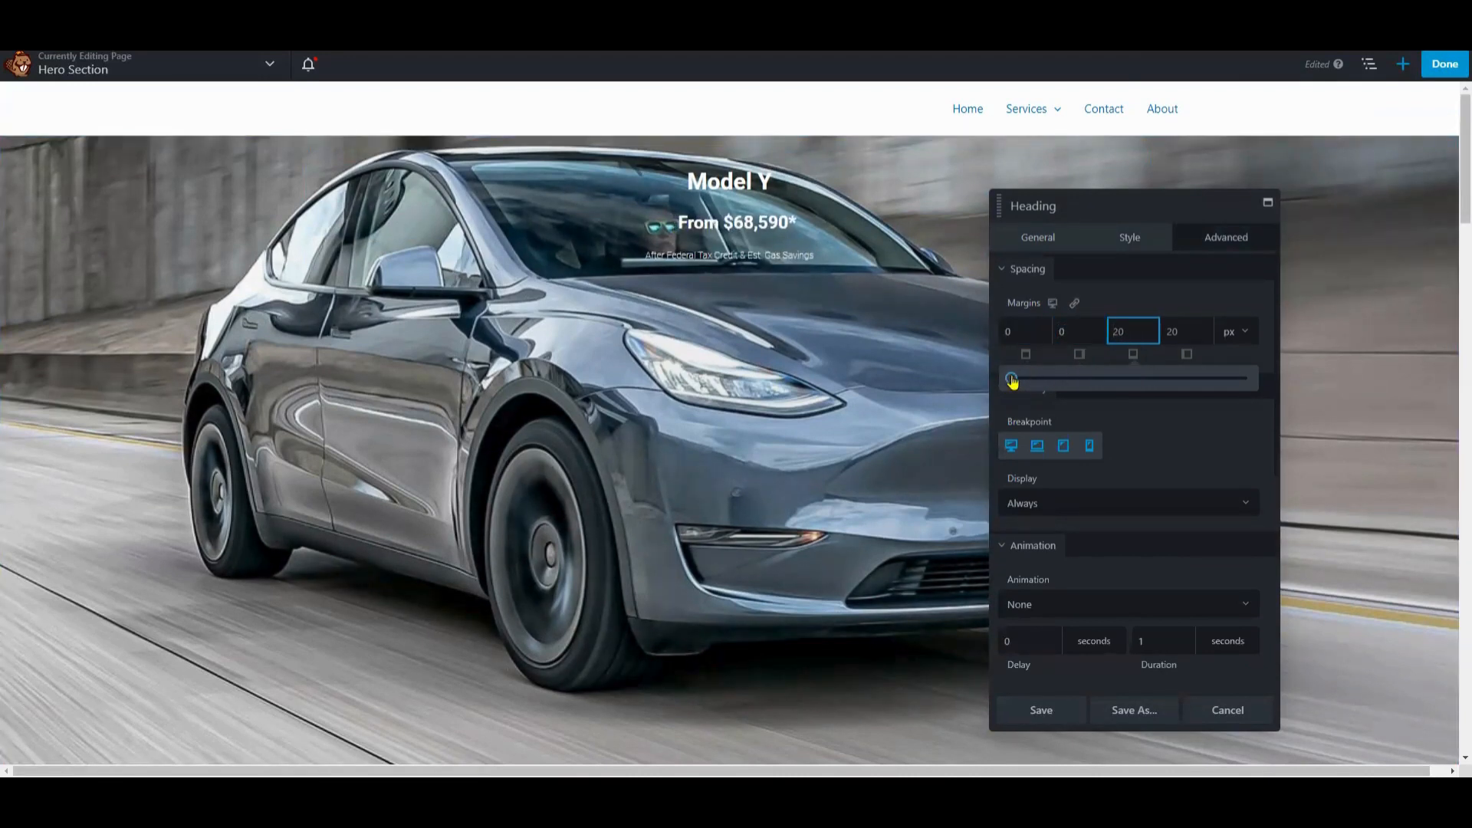
pyautogui.write('0')
pyautogui.press('Tab')
pyautogui.write('0')
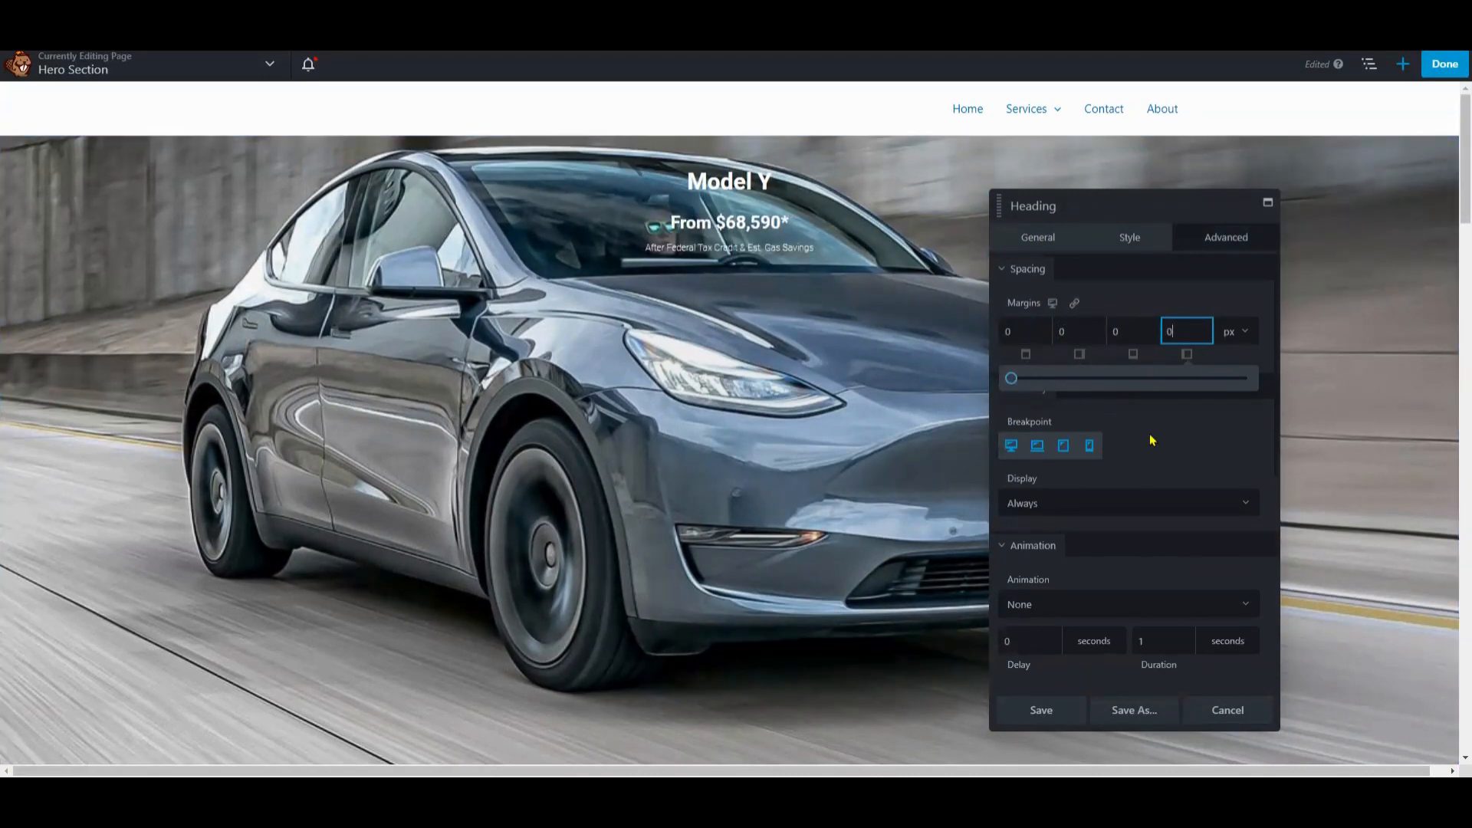
pyautogui.press('Tab')
pyautogui.click(1049, 707)
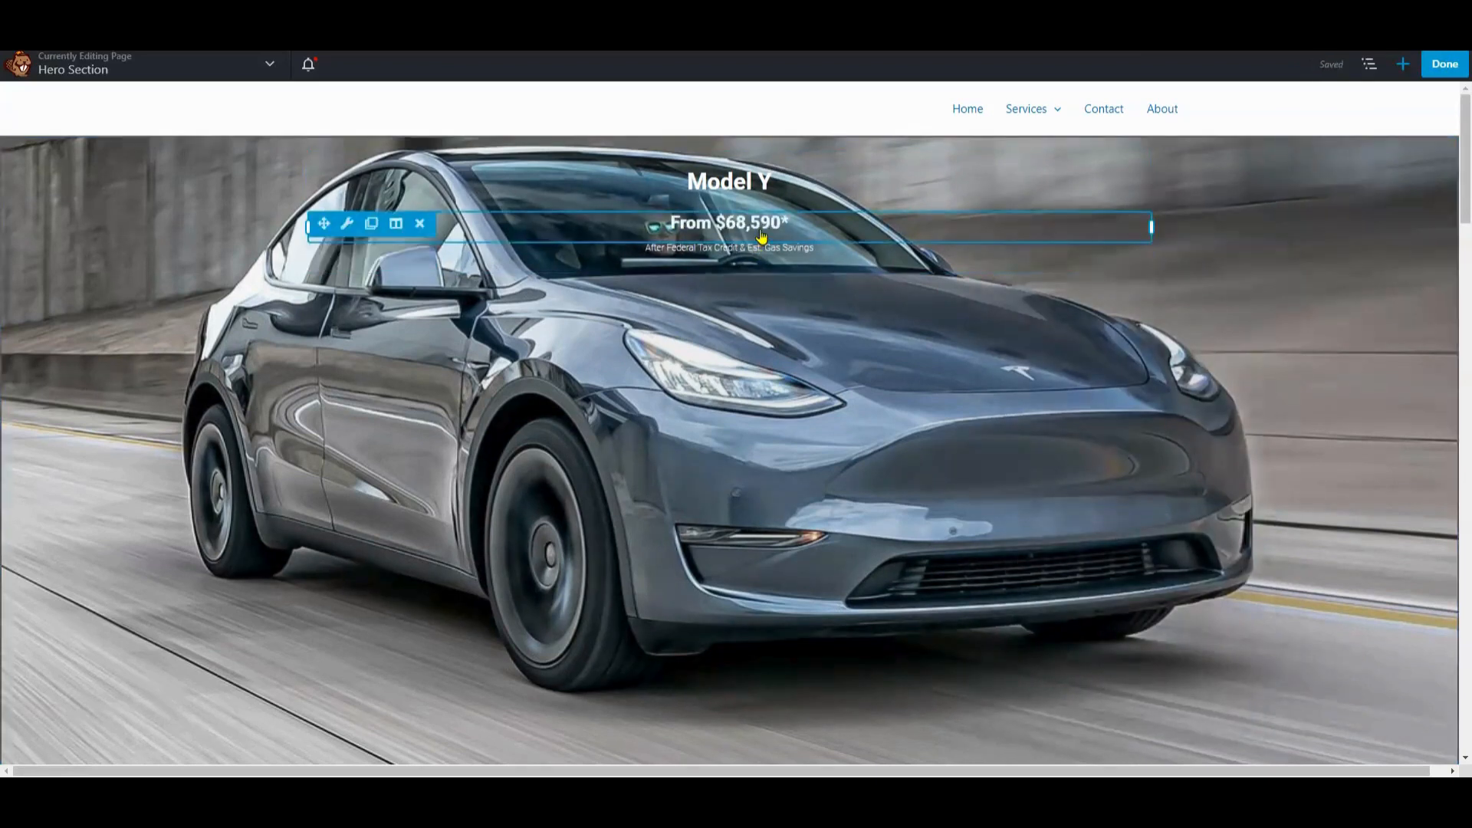
# - Set the Model Y heading's top margin to 15 px and its right, bottom and left margins to 0 px
pyautogui.click(760, 230)
pyautogui.click(766, 181)
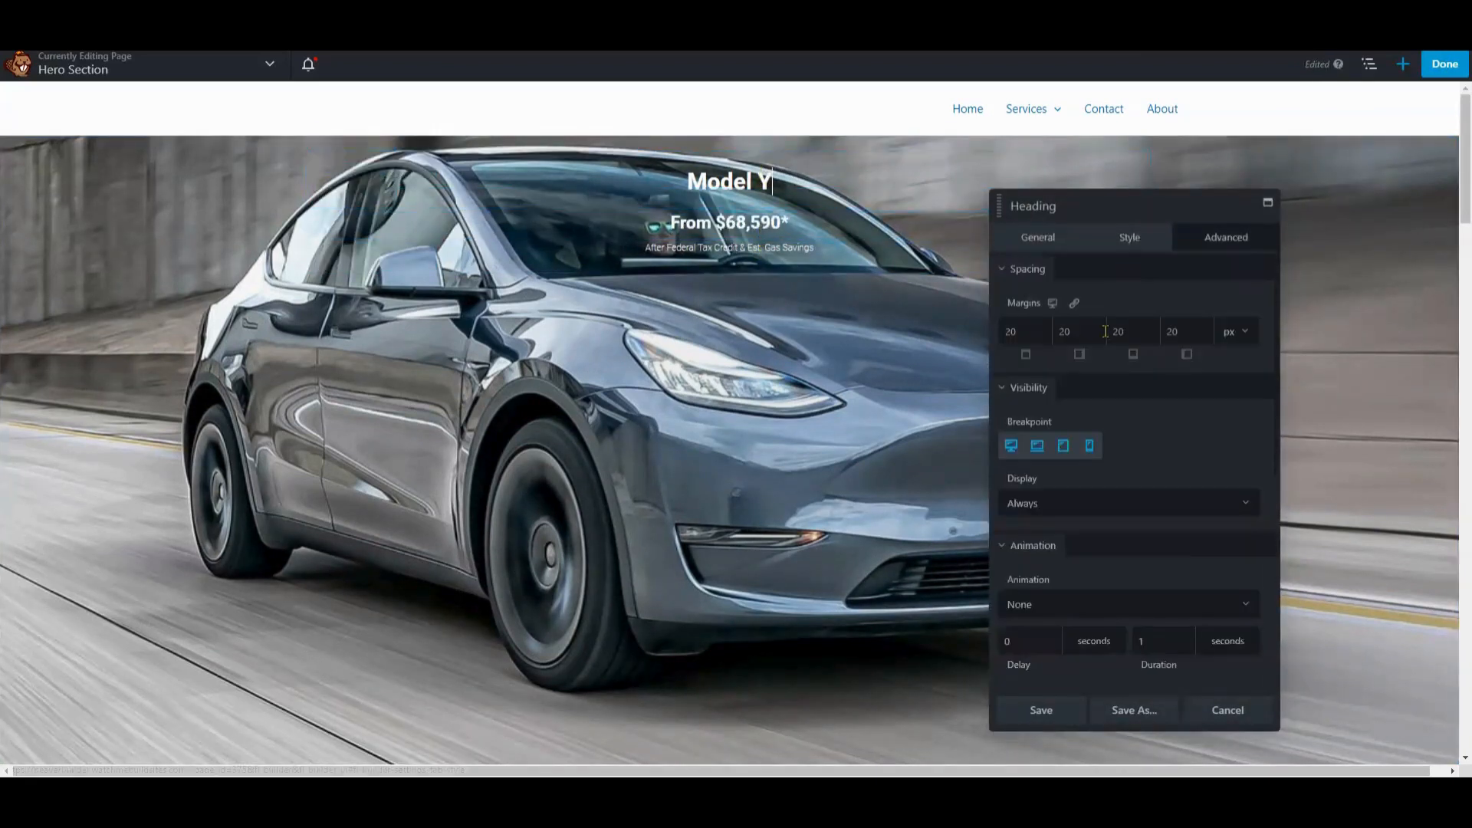
pyautogui.click(1025, 331)
pyautogui.moveTo(1037, 378)
pyautogui.mouseDown()
pyautogui.moveTo(969, 383)
pyautogui.moveTo(1031, 378)
pyautogui.moveTo(982, 380)
pyautogui.moveTo(1011, 378)
pyautogui.mouseUp()
pyautogui.click(1080, 331)
pyautogui.click(1119, 332)
pyautogui.click(1188, 331)
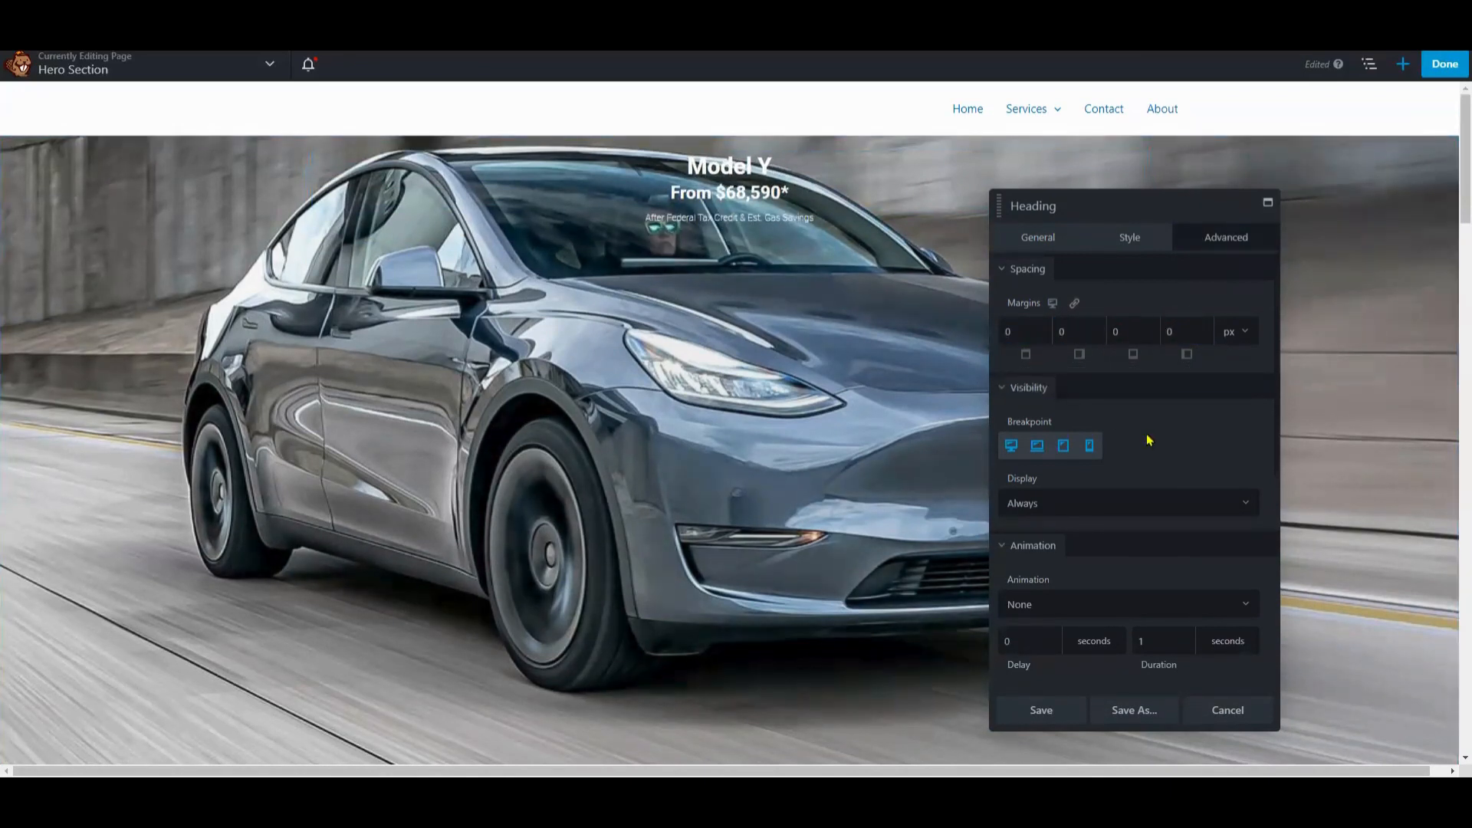
pyautogui.click(1026, 332)
pyautogui.moveTo(1013, 378); pyautogui.dragTo(1050, 377)
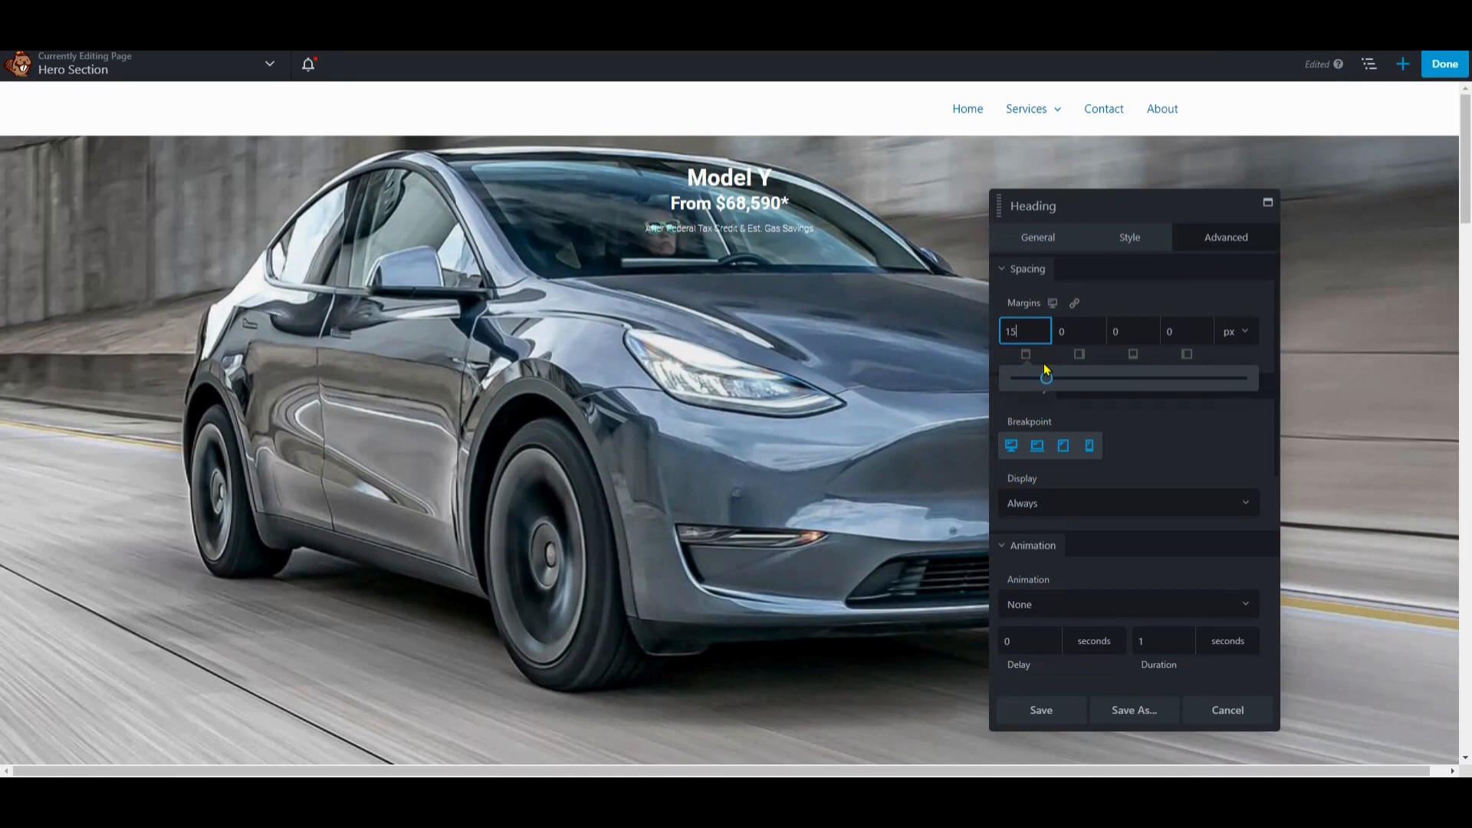
# - Save the Model Y heading's margins and insert a two-column row below the tax credit text
pyautogui.click(1071, 710)
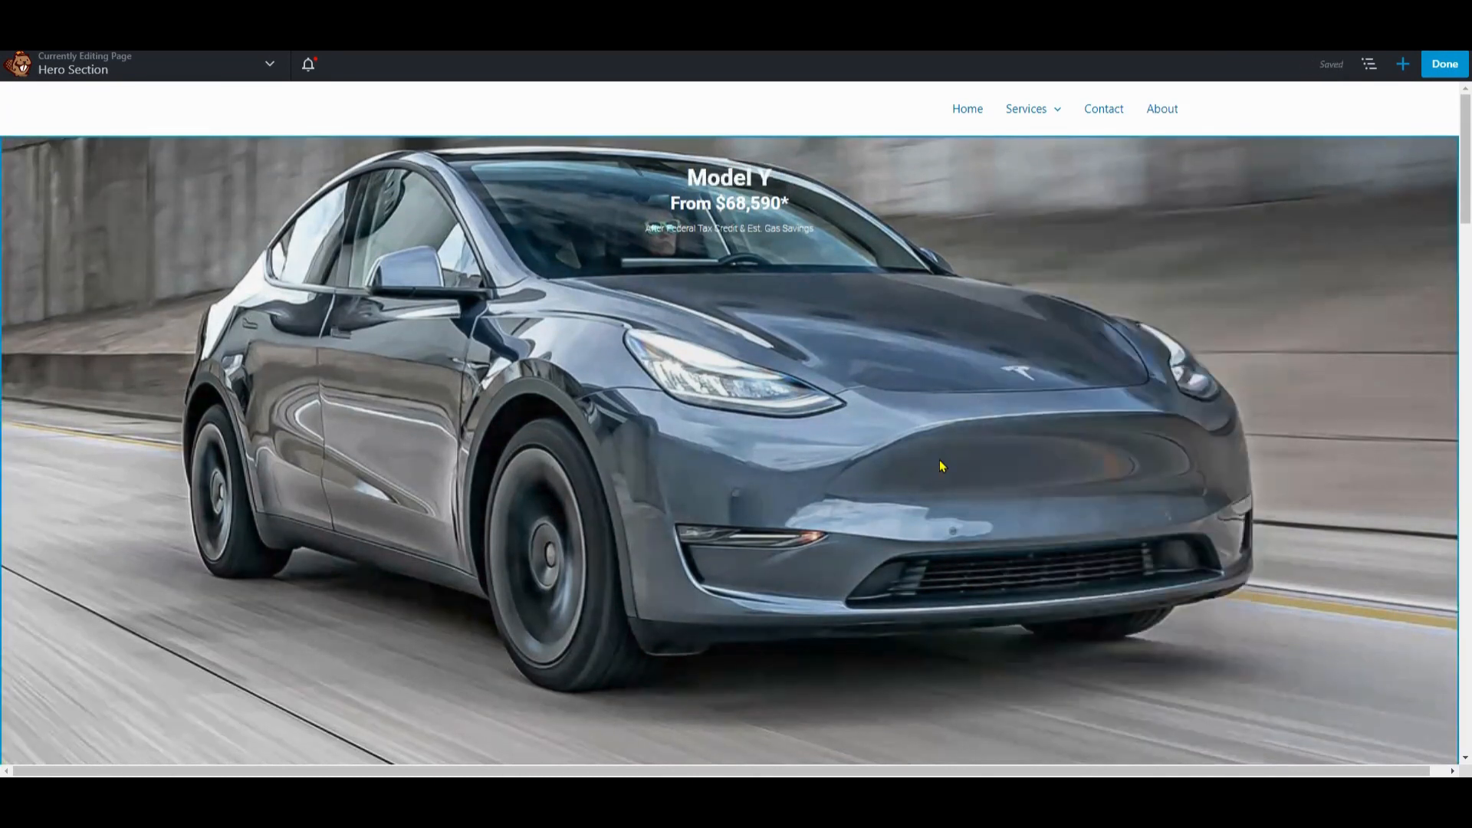
pyautogui.click(1403, 63)
pyautogui.click(1278, 106)
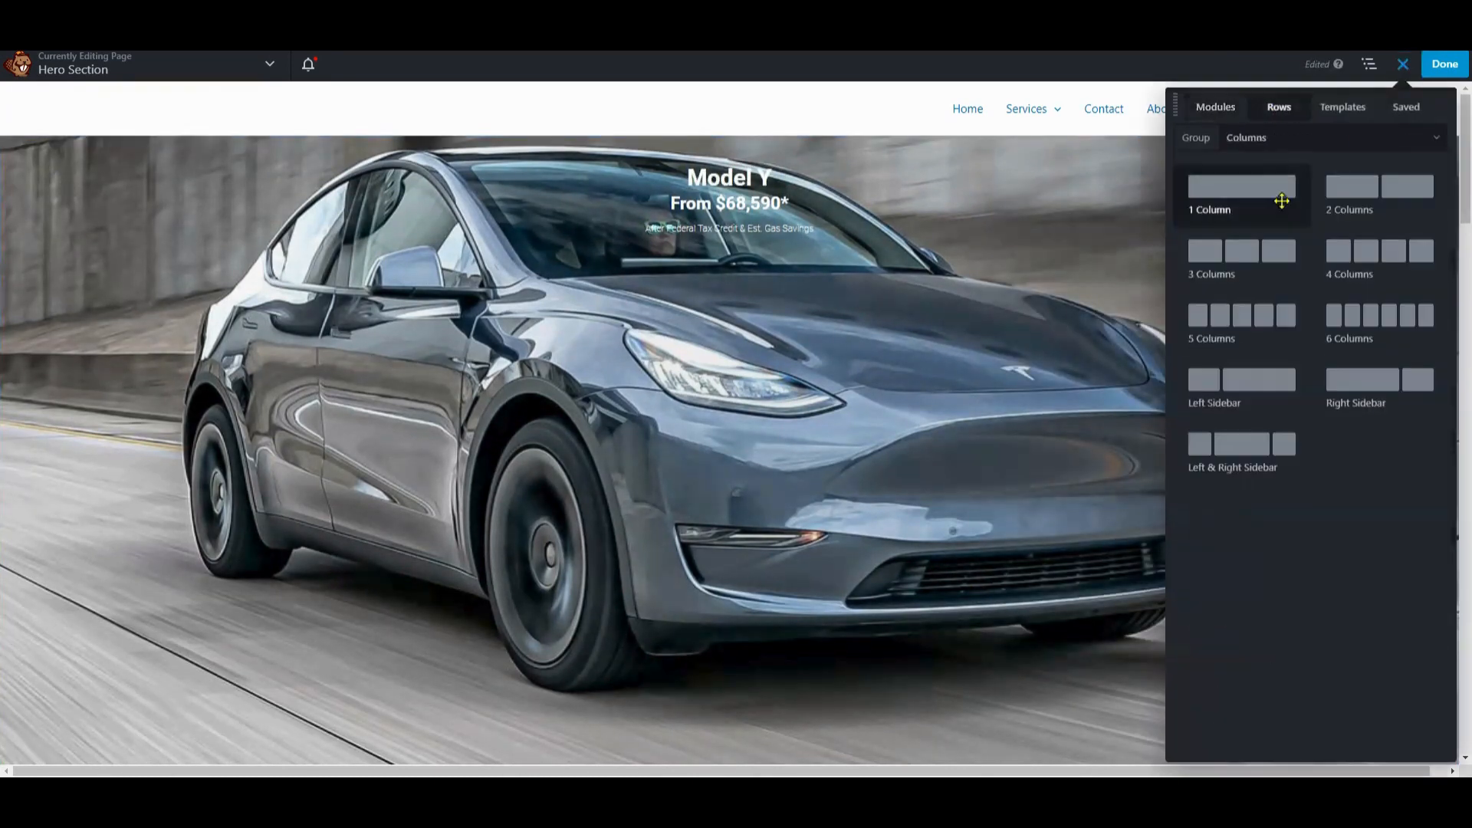
pyautogui.moveTo(1356, 194); pyautogui.dragTo(675, 352)
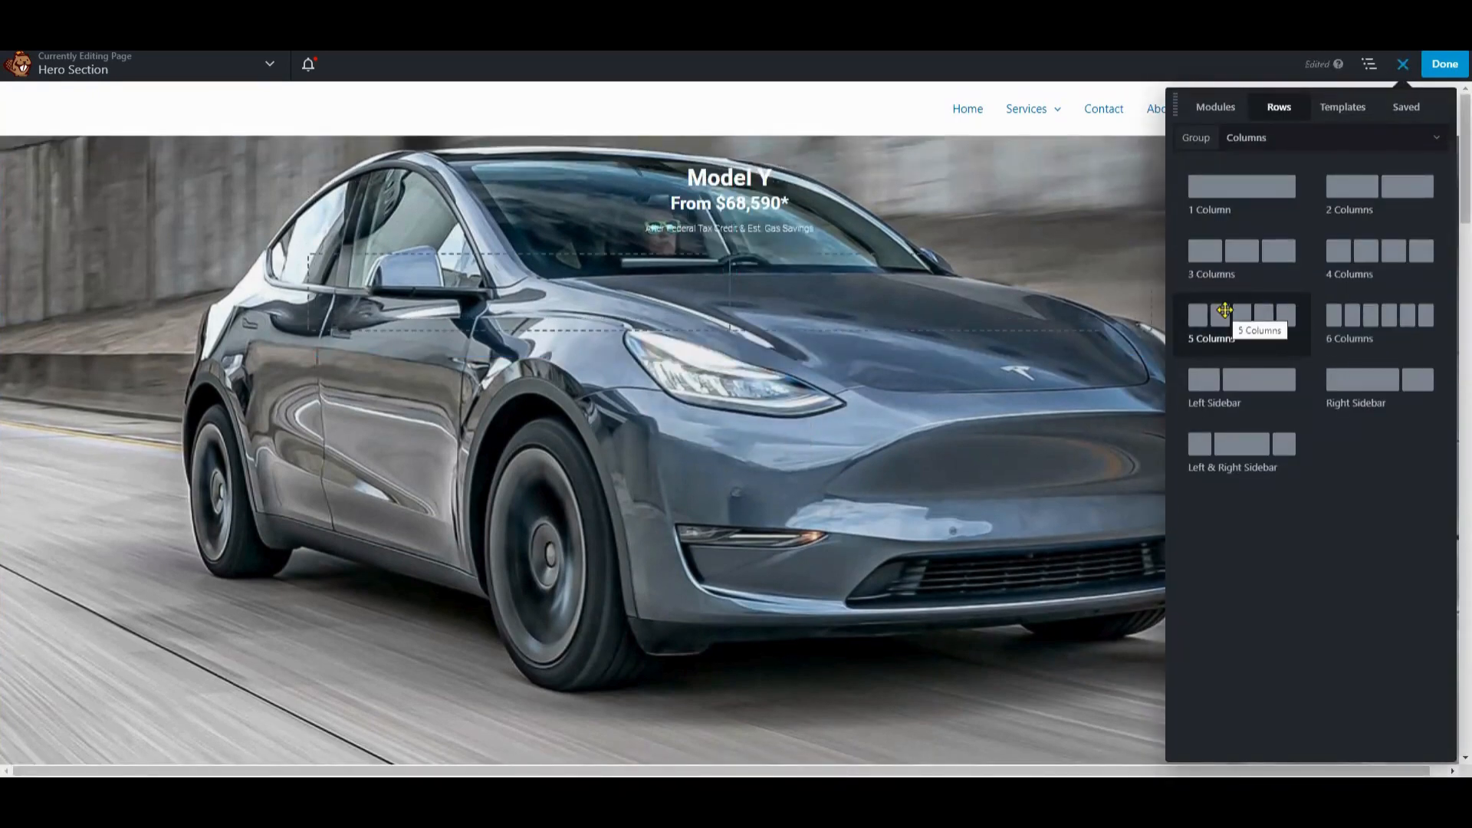
pyautogui.click(717, 295)
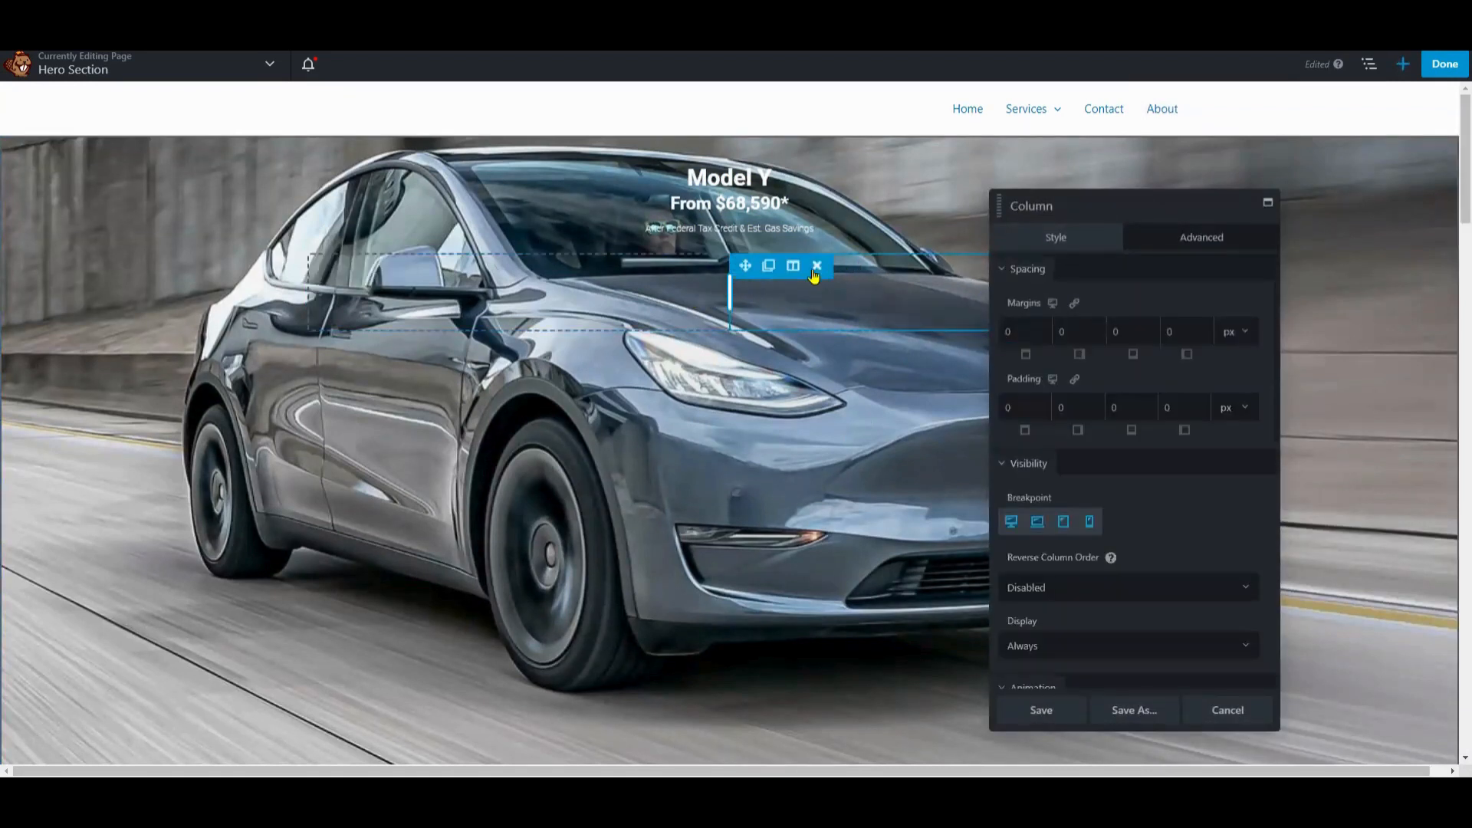
pyautogui.click(1413, 72)
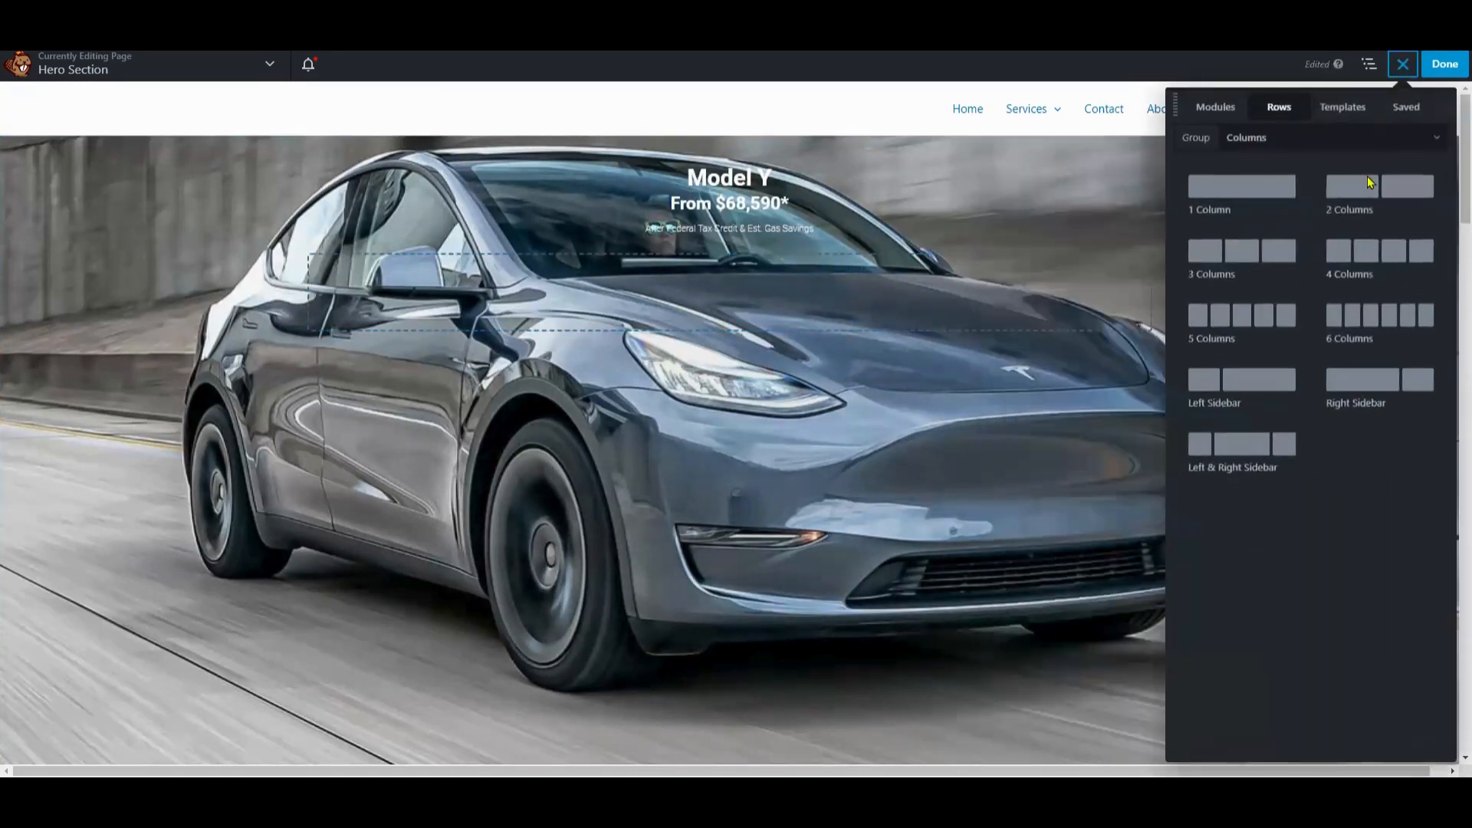
pyautogui.moveTo(1397, 191); pyautogui.dragTo(706, 375)
pyautogui.click(1393, 70)
# - Set the top margin of the two-column block's parent column to 500 px and save it
pyautogui.moveTo(366, 274)
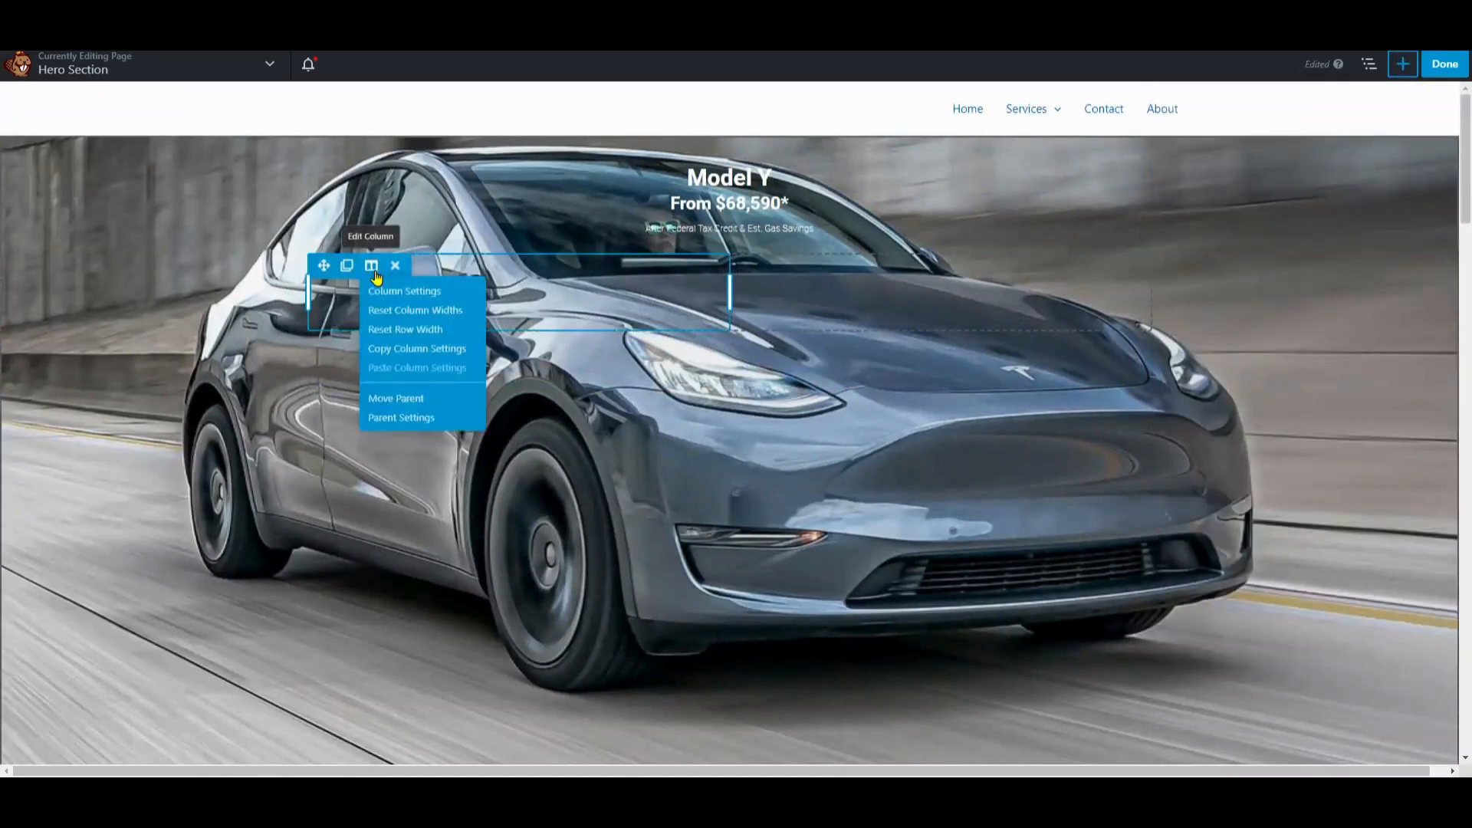
pyautogui.click(410, 419)
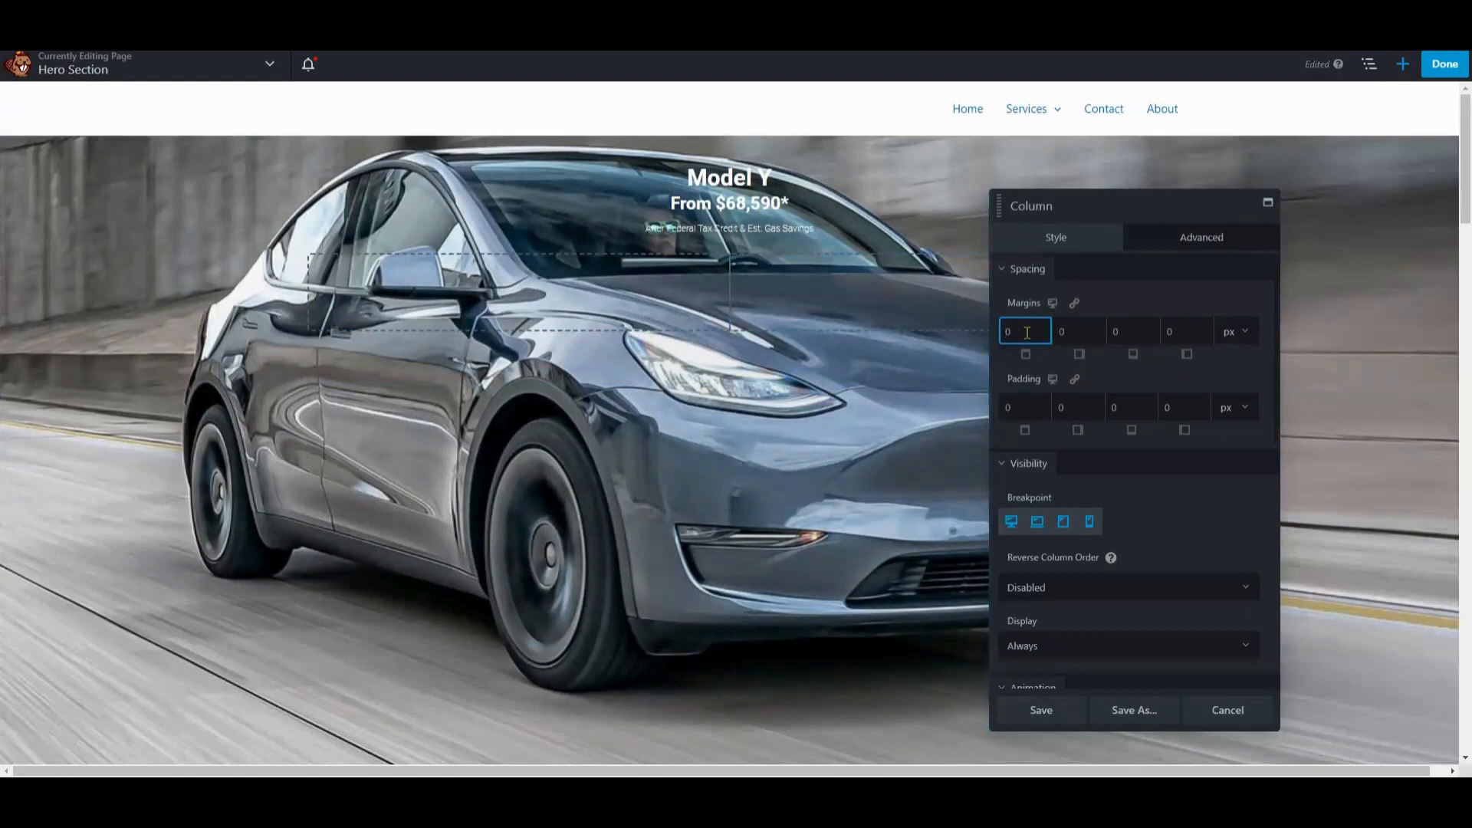
pyautogui.click(1044, 332)
pyautogui.moveTo(1010, 381); pyautogui.dragTo(1239, 384)
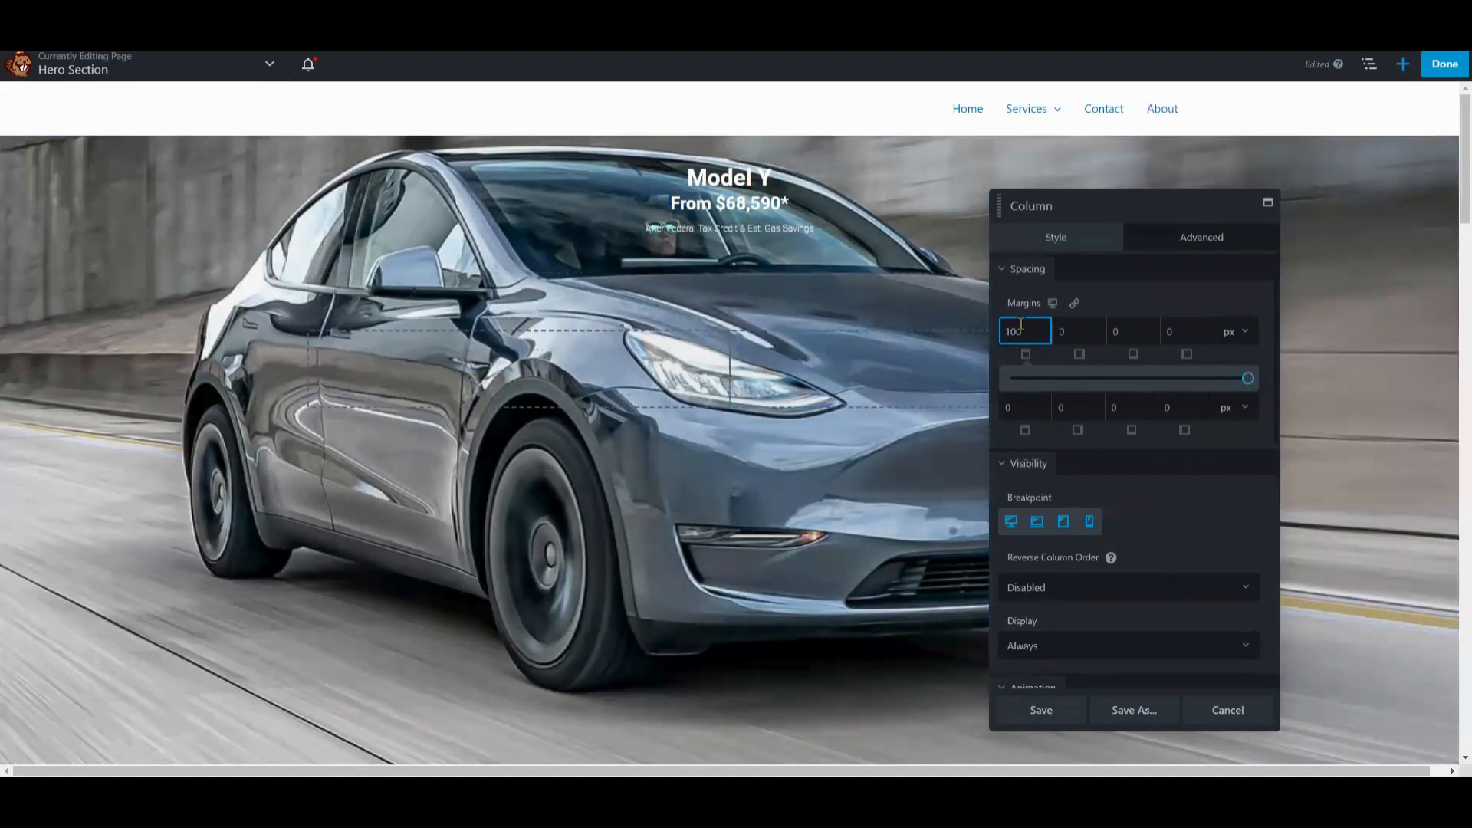
pyautogui.click(1119, 301)
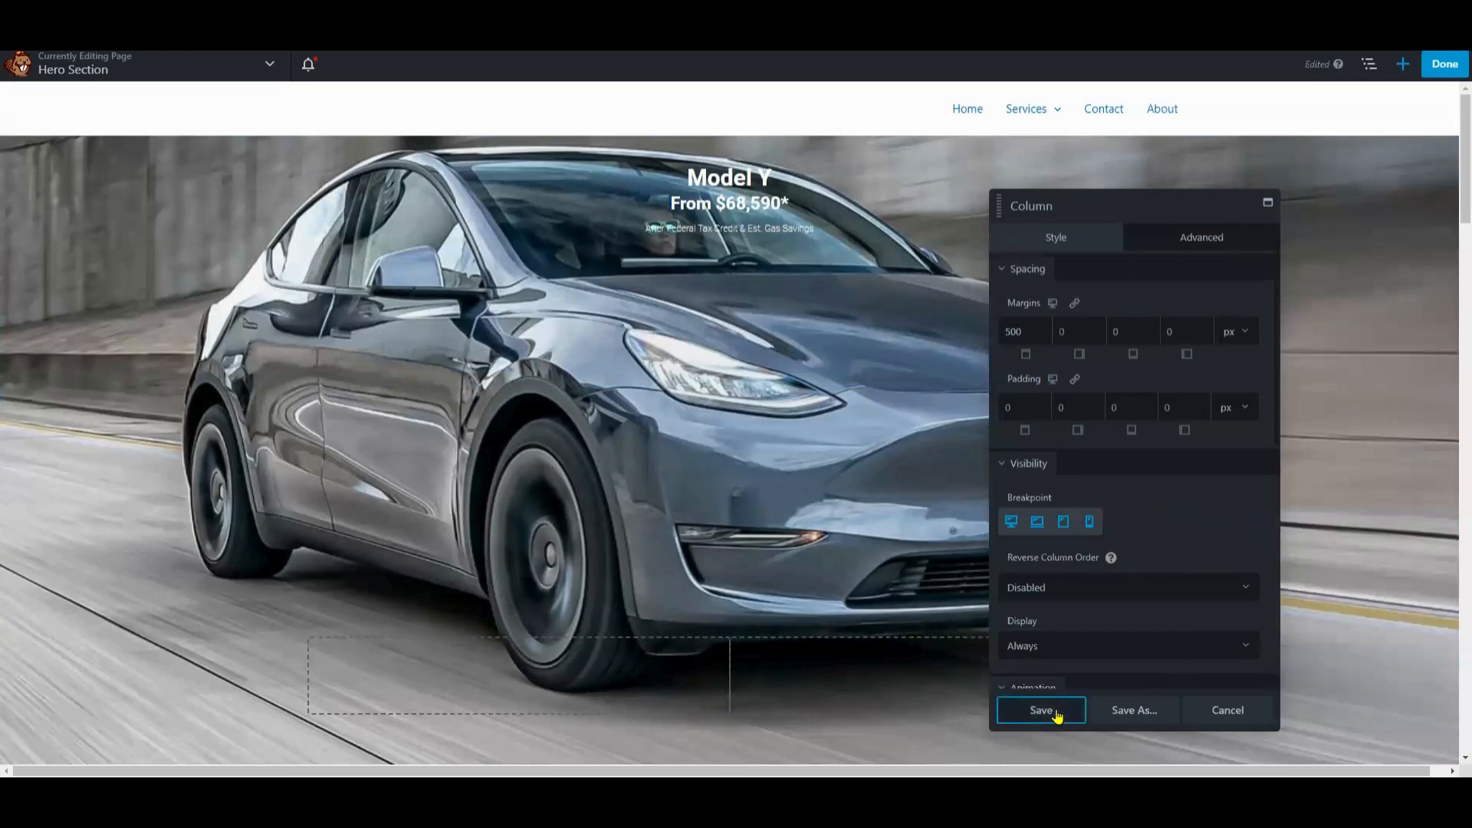
pyautogui.click(1042, 710)
# - Add a button module to each of the two columns over the lower part of the car photo
pyautogui.click(1402, 63)
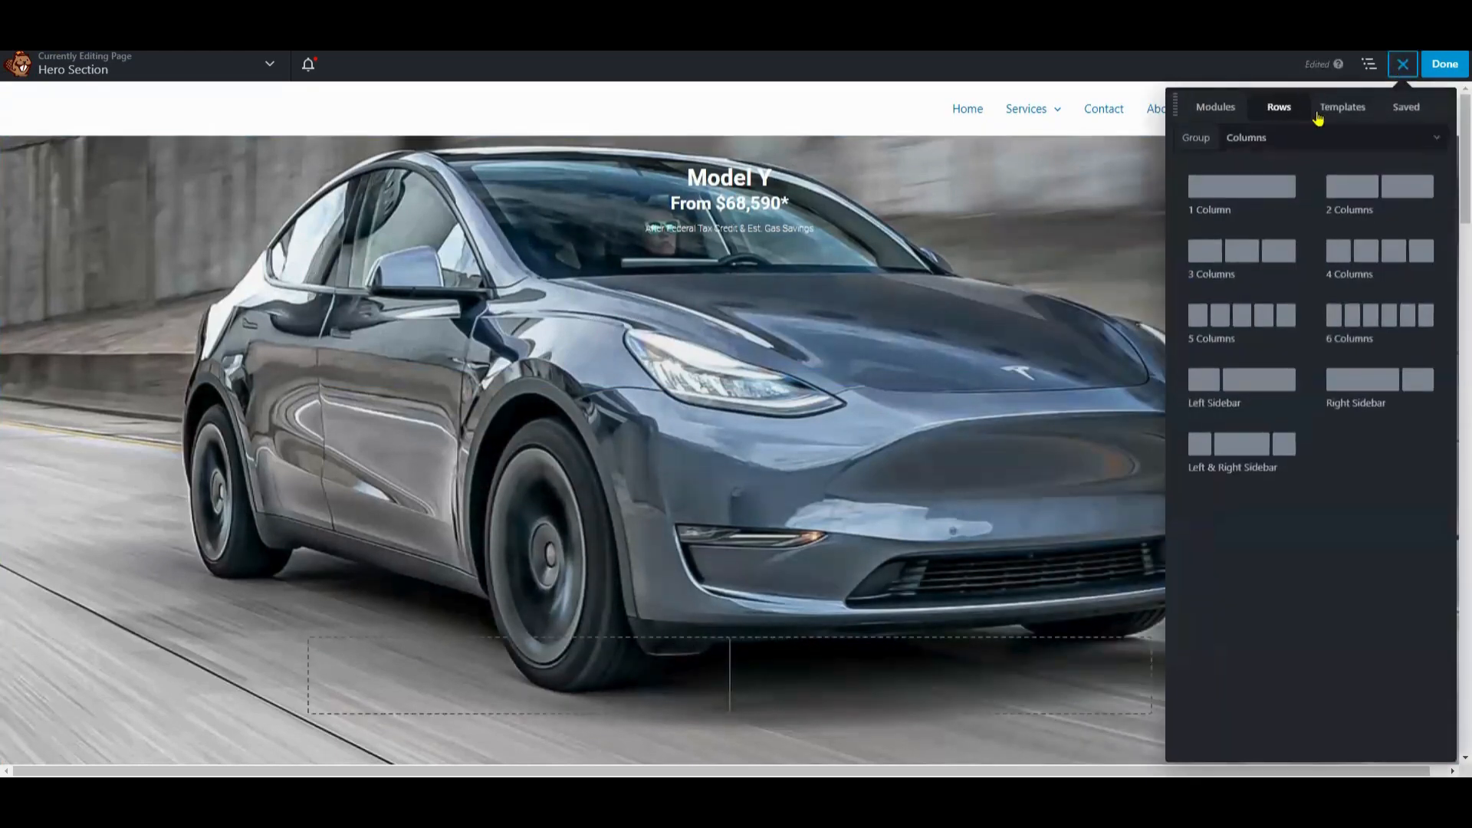
pyautogui.click(1215, 107)
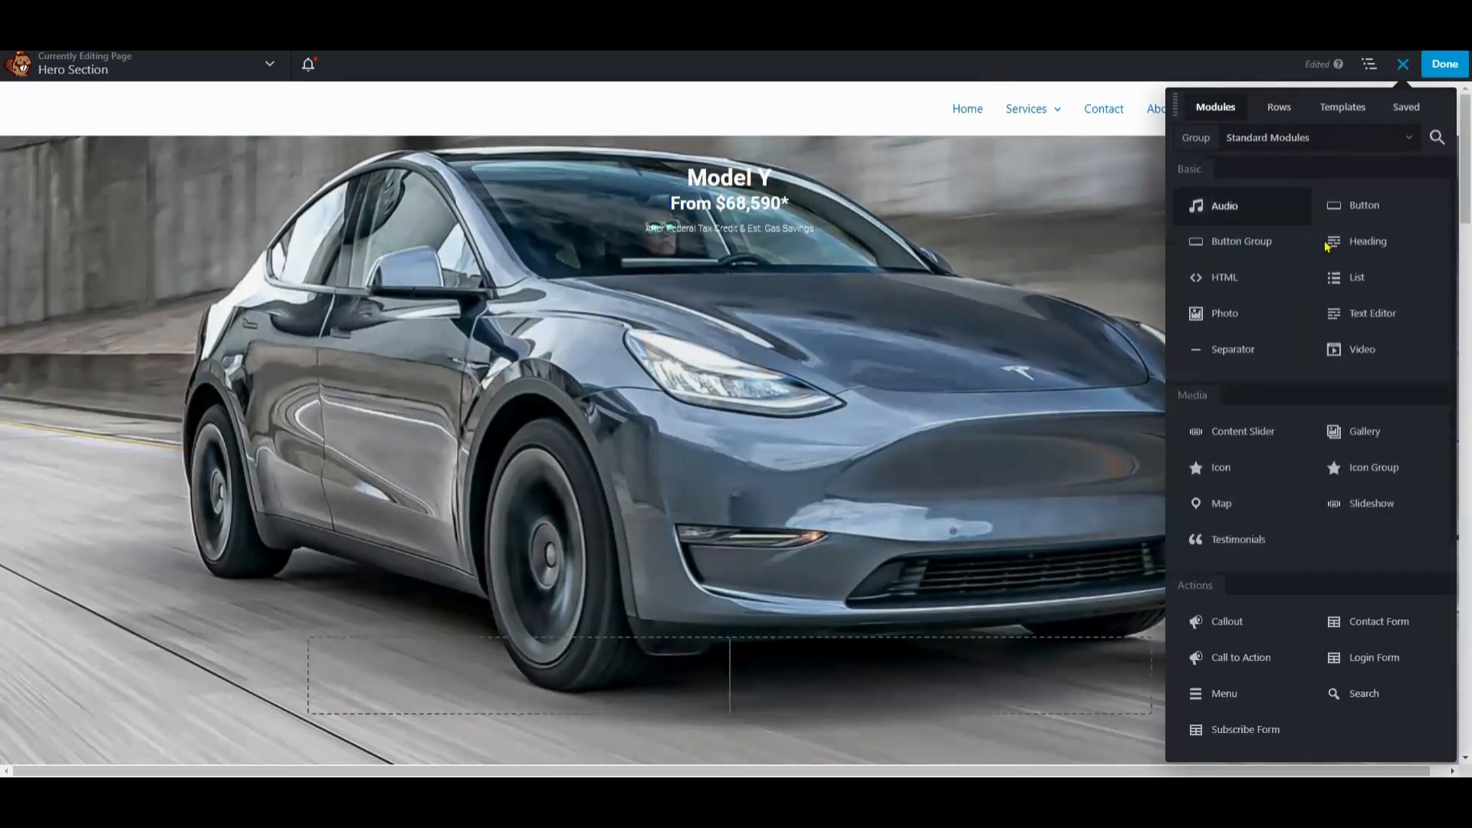
pyautogui.moveTo(1360, 202); pyautogui.dragTo(661, 614)
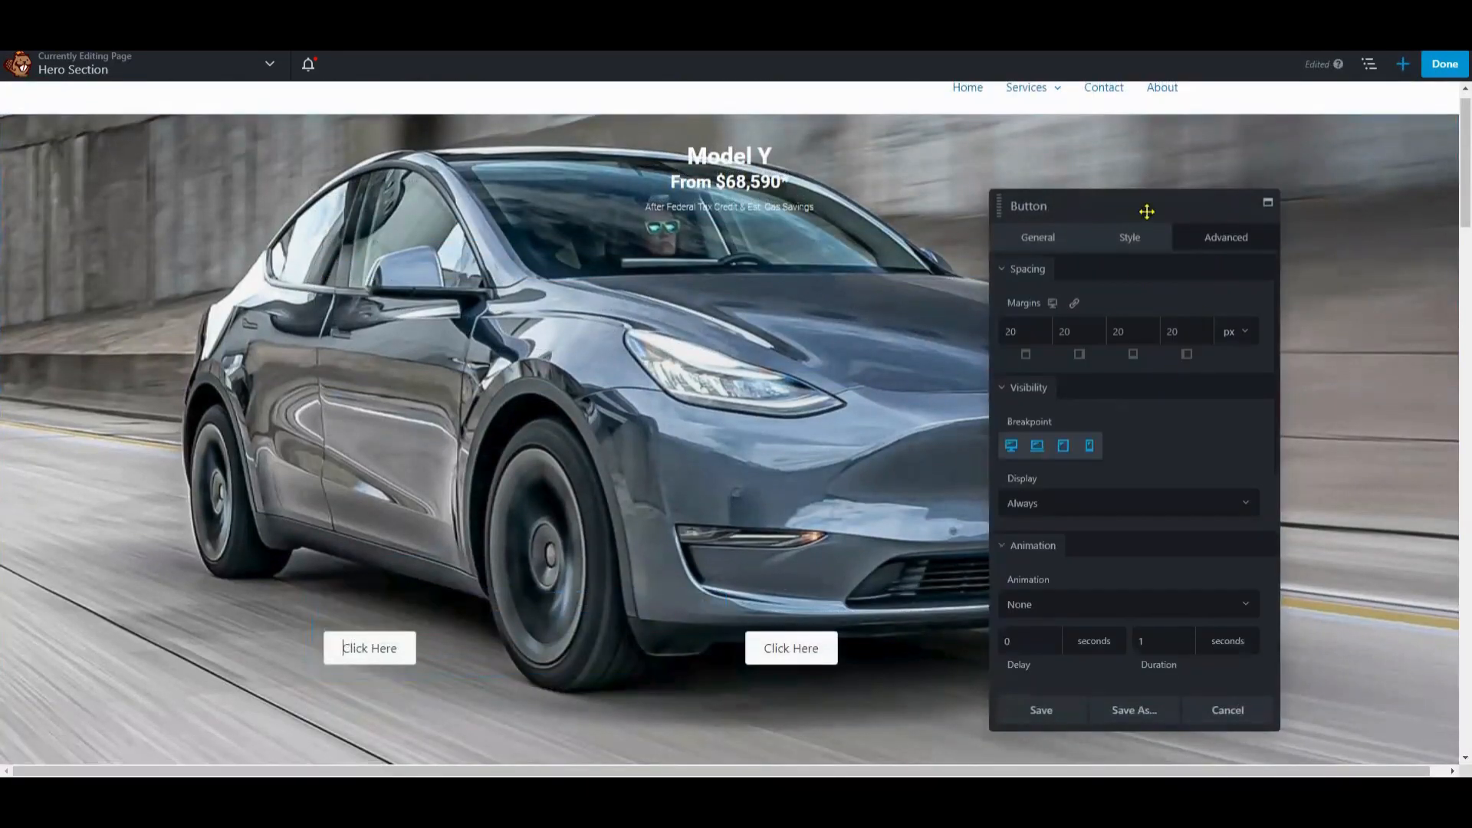
pyautogui.scroll(-3, 1096, 414)
pyautogui.scroll(3, 1108, 384)
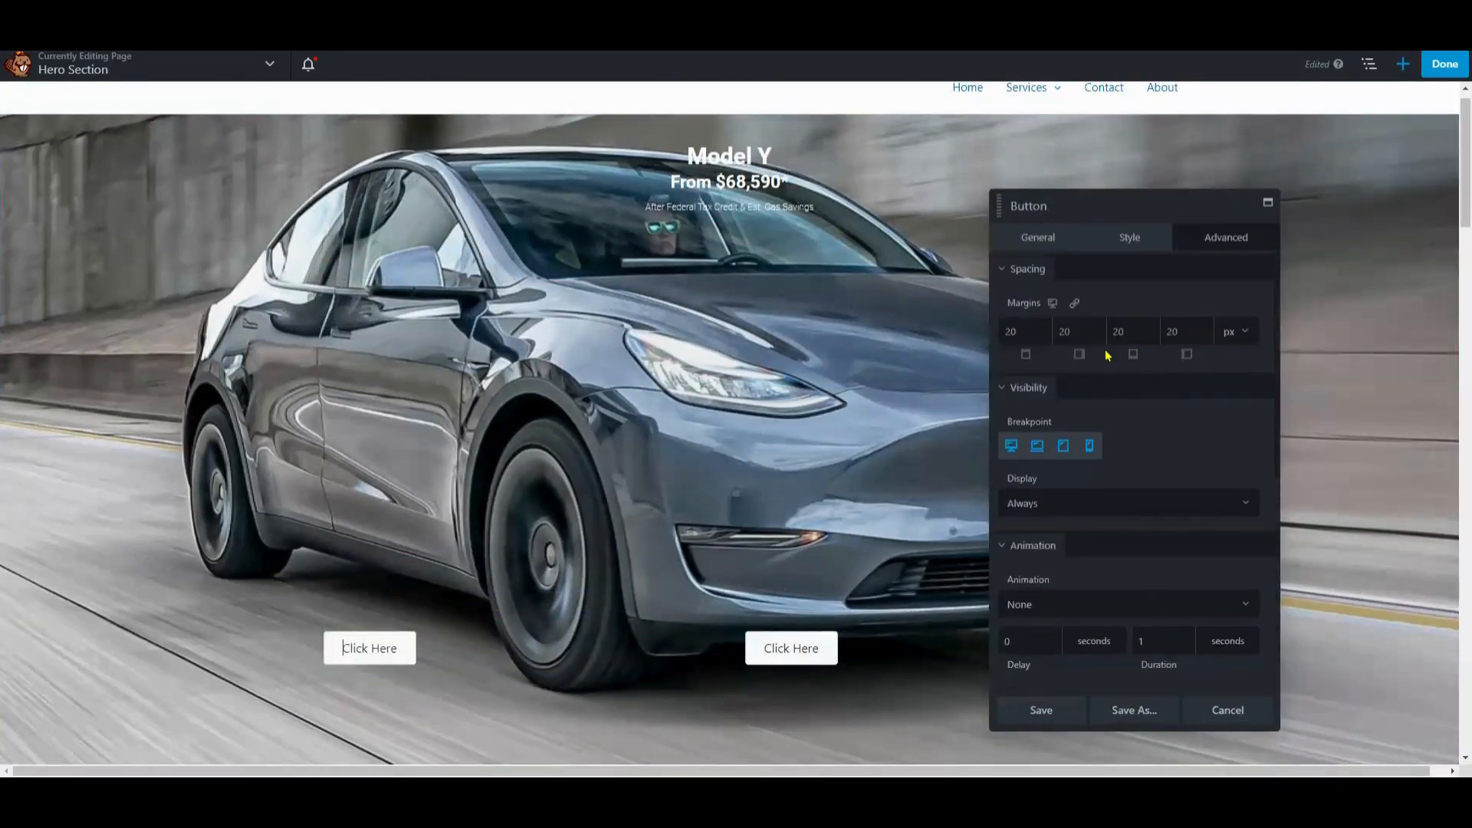
# - Right-align the first column's button and change its label to "Order now"
pyautogui.click(1130, 237)
pyautogui.click(1064, 362)
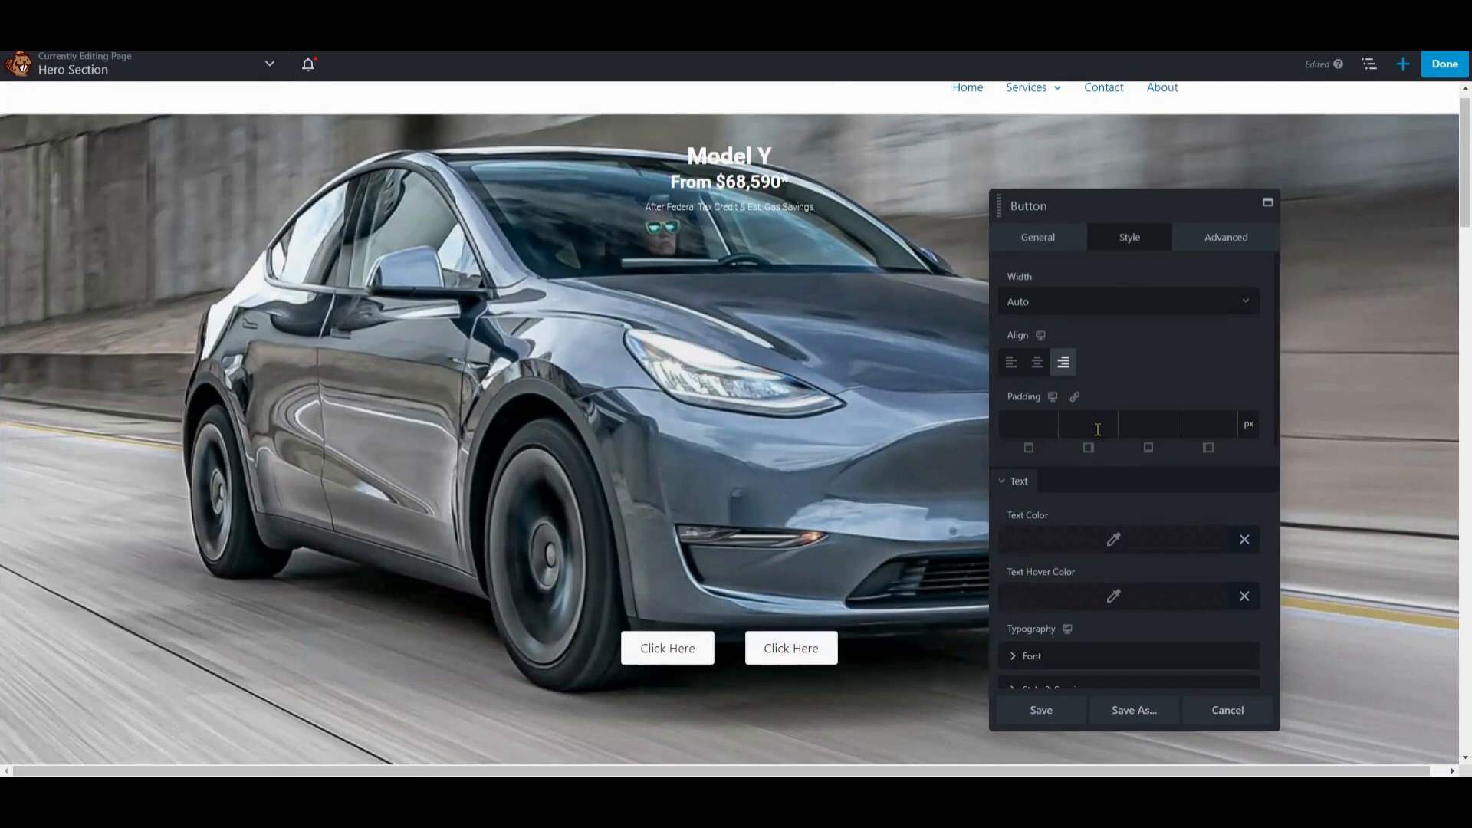
pyautogui.tripleClick(667, 648)
pyautogui.write('Order now')
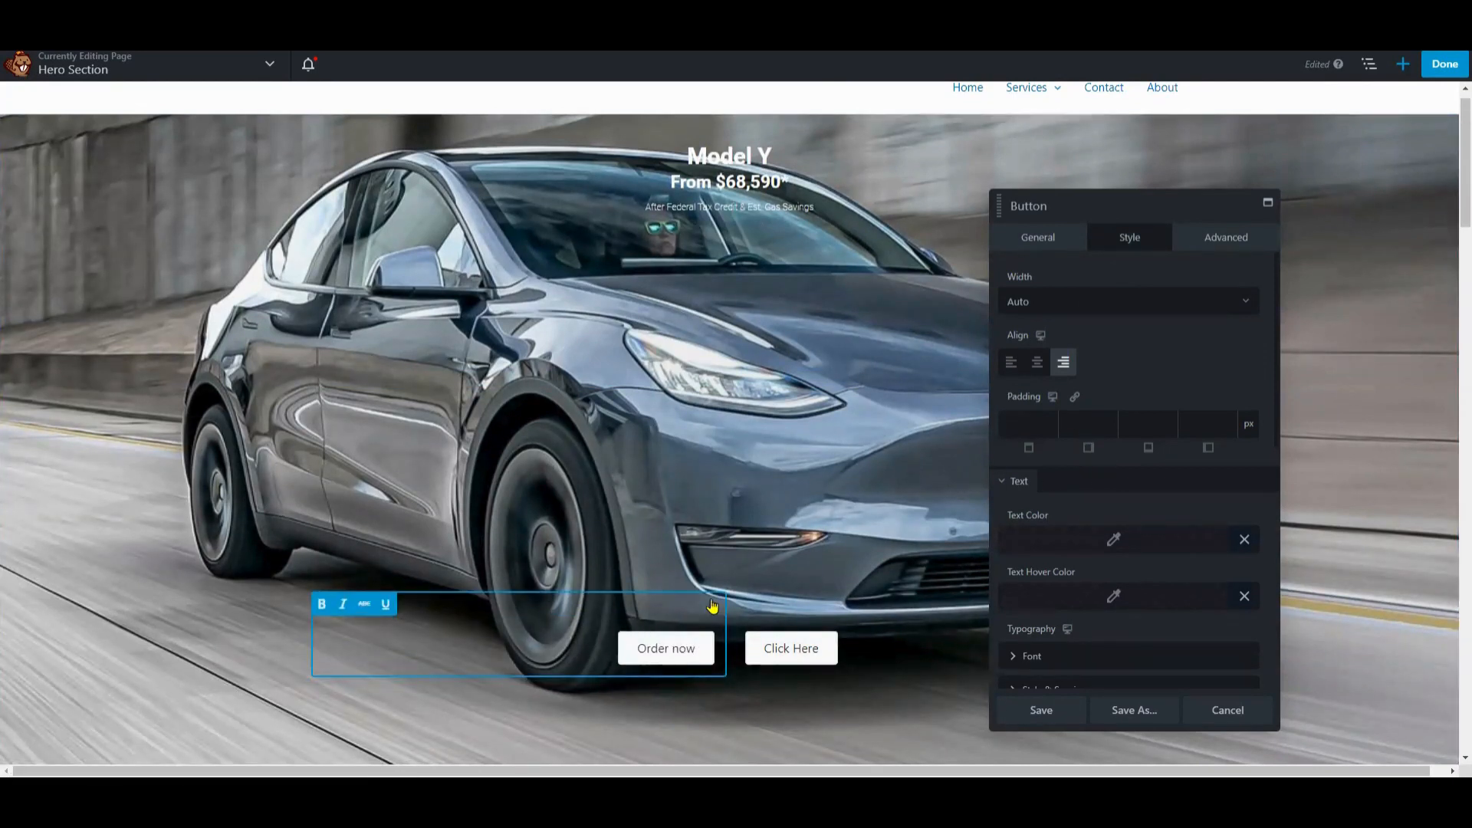
# - Change the second column's button label to "Learn more"
pyautogui.click(798, 651)
pyautogui.tripleClick(799, 651)
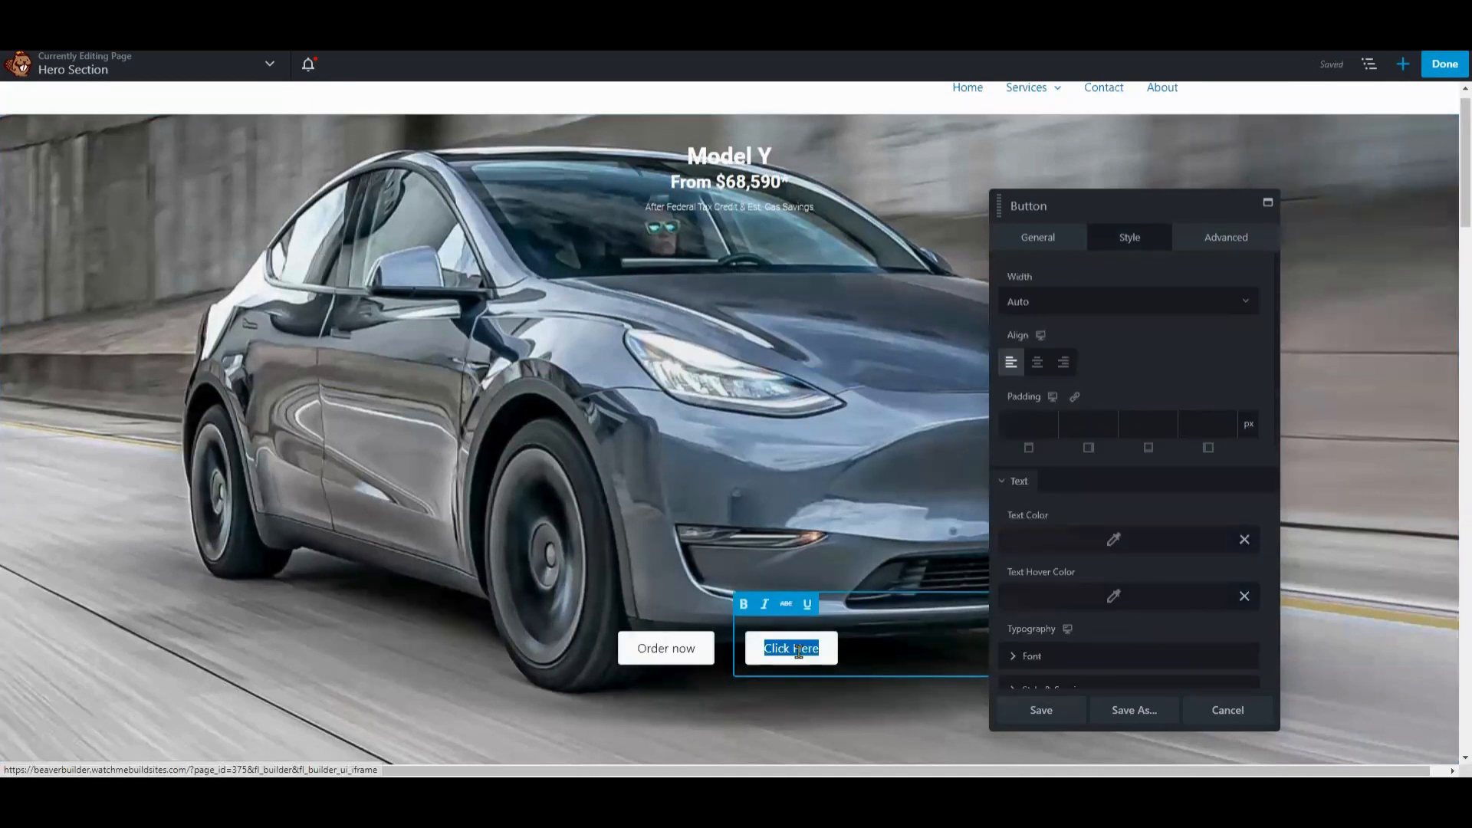
pyautogui.write('Learn now')
pyautogui.click(703, 662)
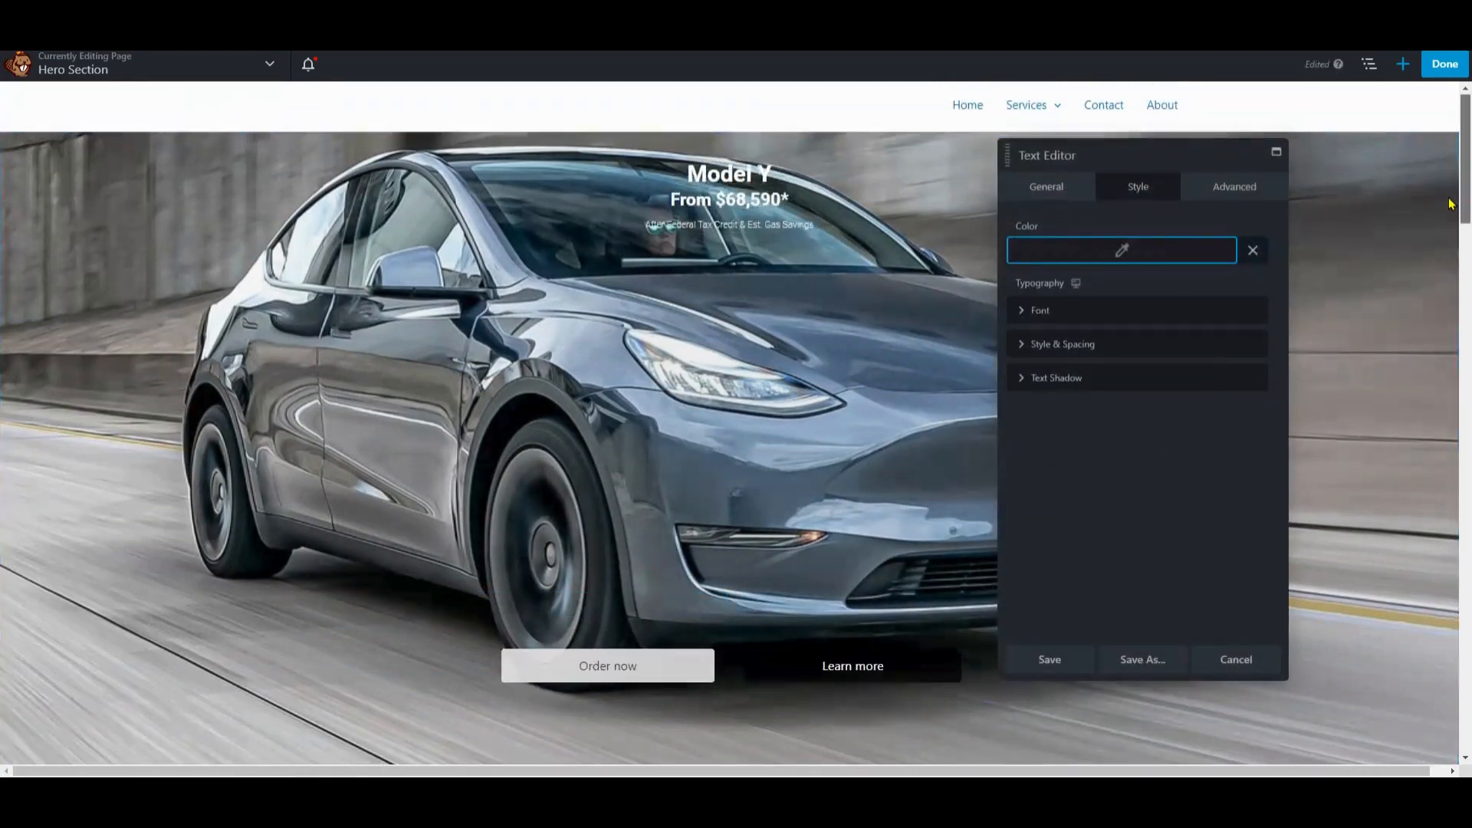
# - Fill the text module below the buttons with "*Price before incentives and savings is $79,990, excluding taxes and fees. Subject to change. Learn about est. gas savings."
pyautogui.moveTo(1451, 204); pyautogui.dragTo(1451, 230)
pyautogui.click(710, 697)
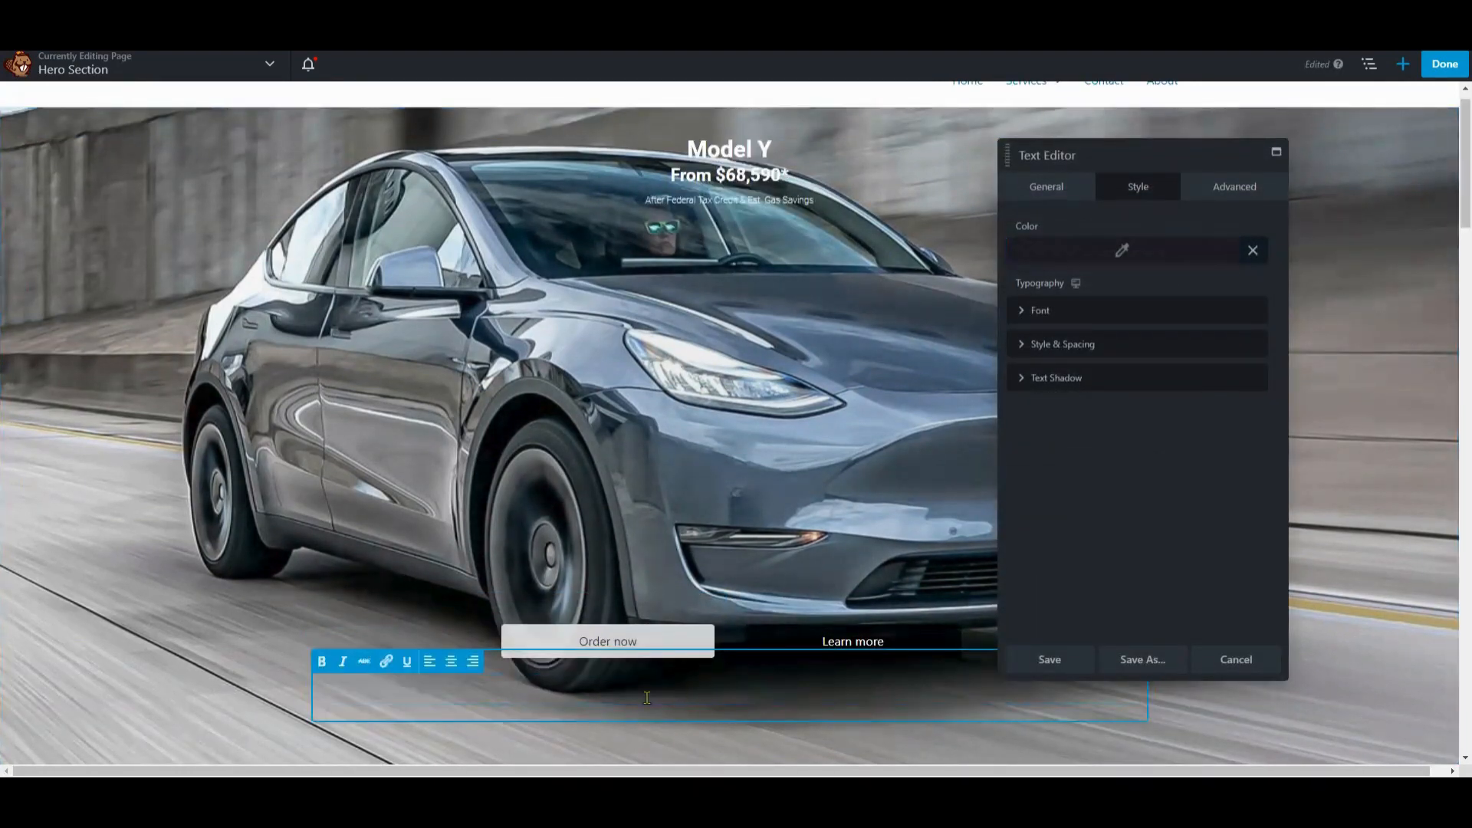
pyautogui.click(780, 662)
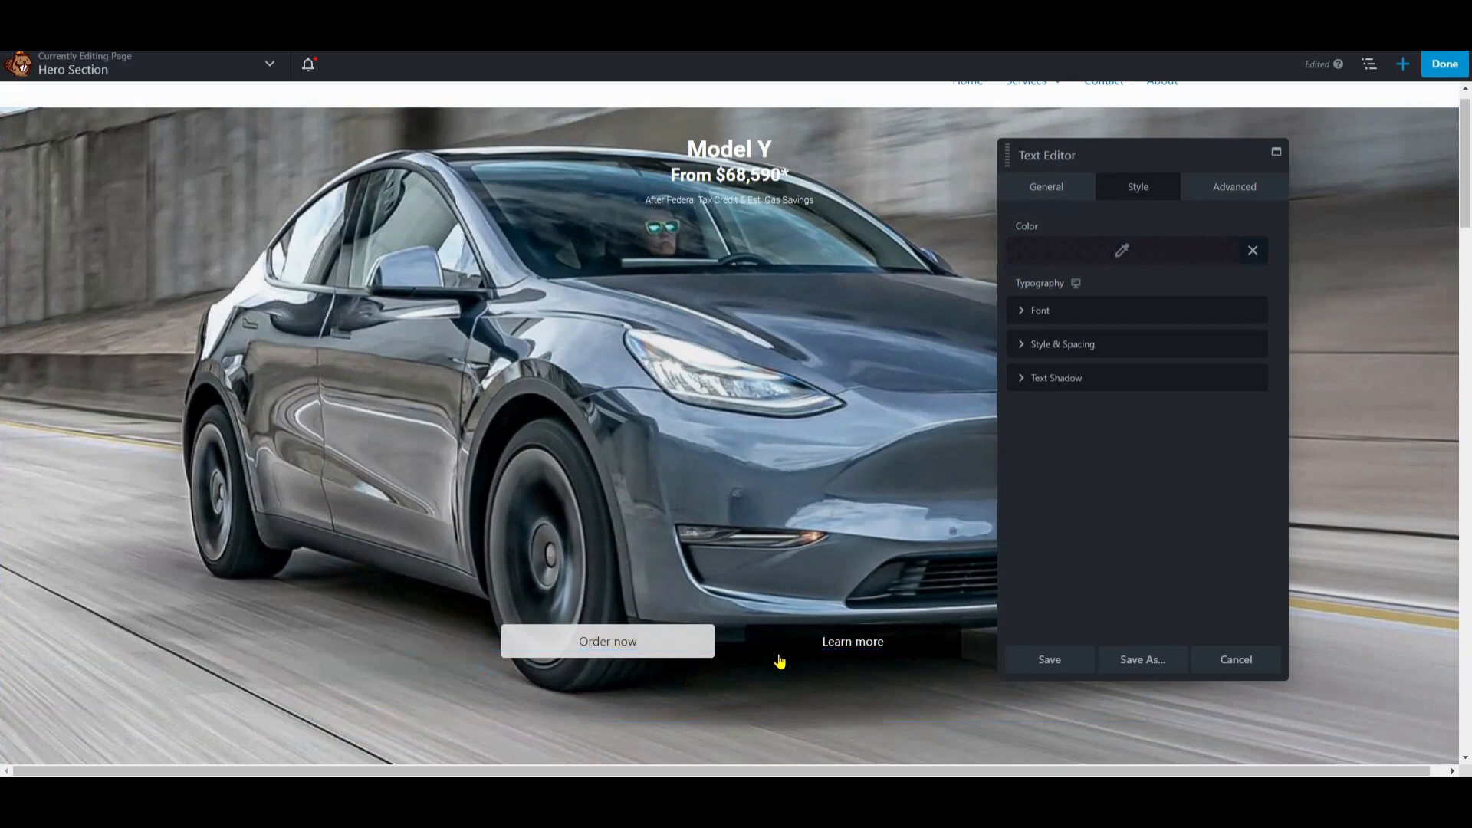
pyautogui.click(519, 701)
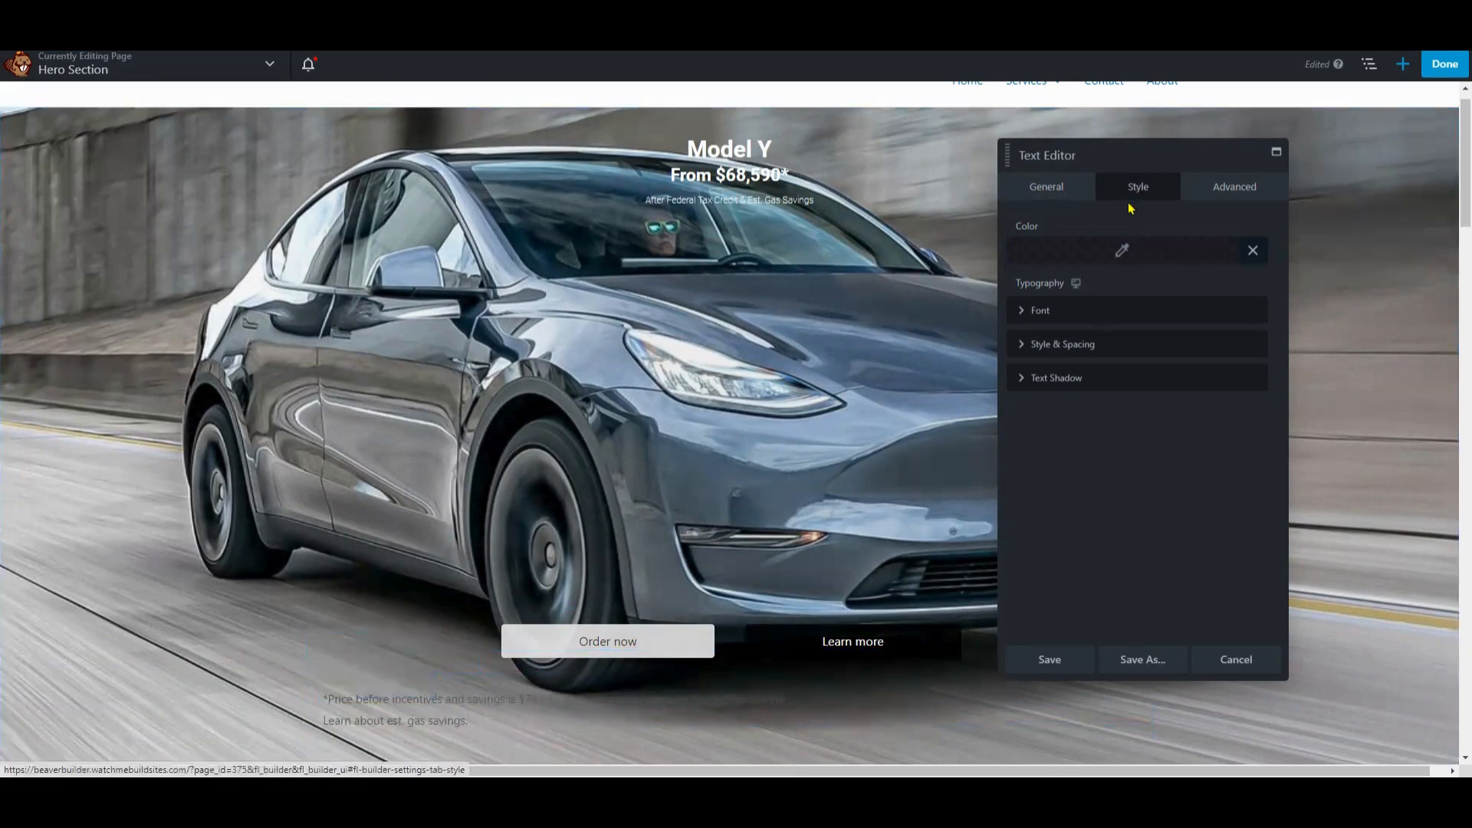
# - Set the price disclaimer's text color to white (#ffffff) and save the module
pyautogui.click(1166, 250)
pyautogui.click(1011, 292)
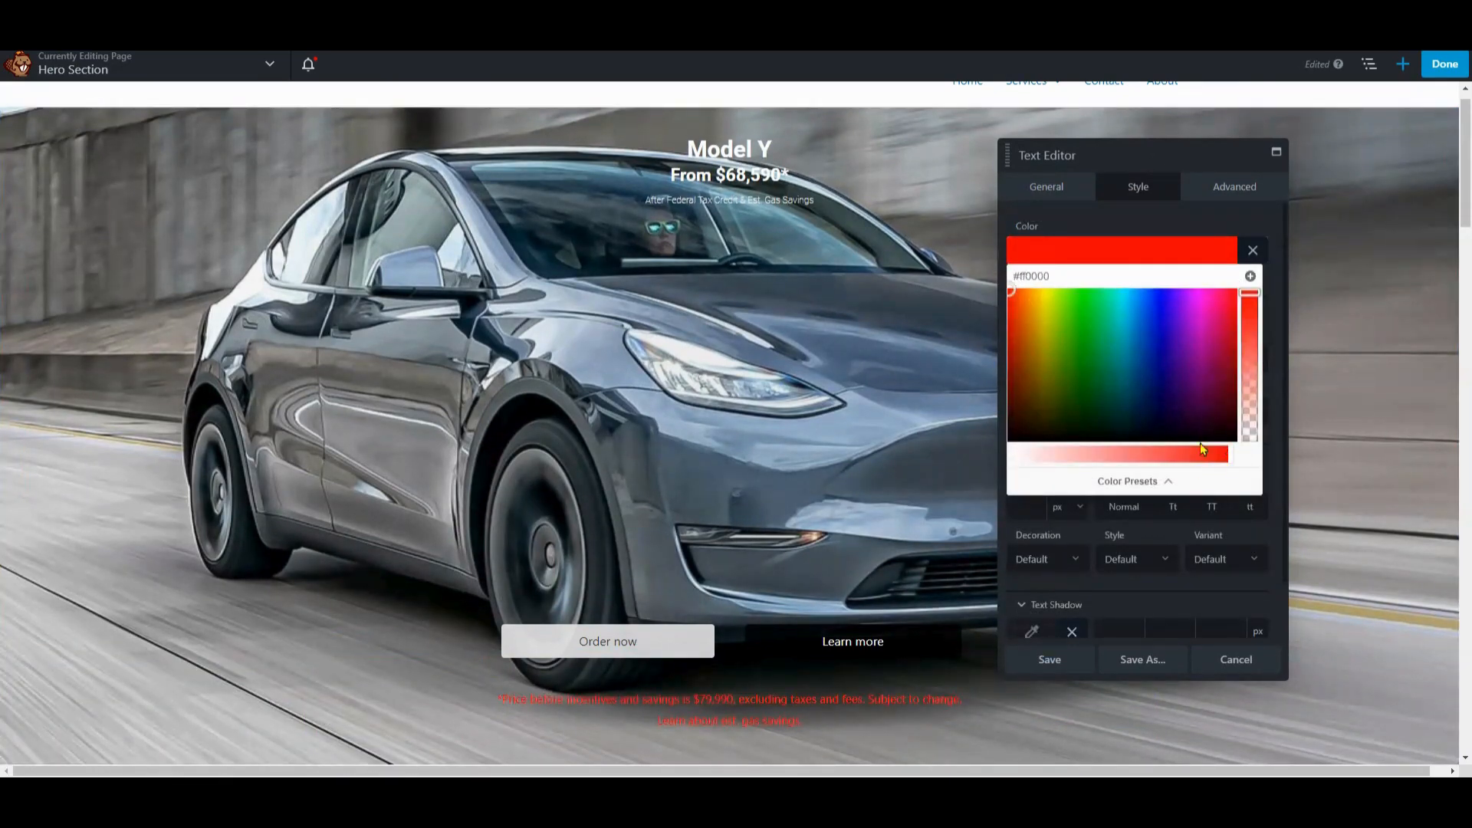
pyautogui.moveTo(1202, 448); pyautogui.dragTo(956, 451)
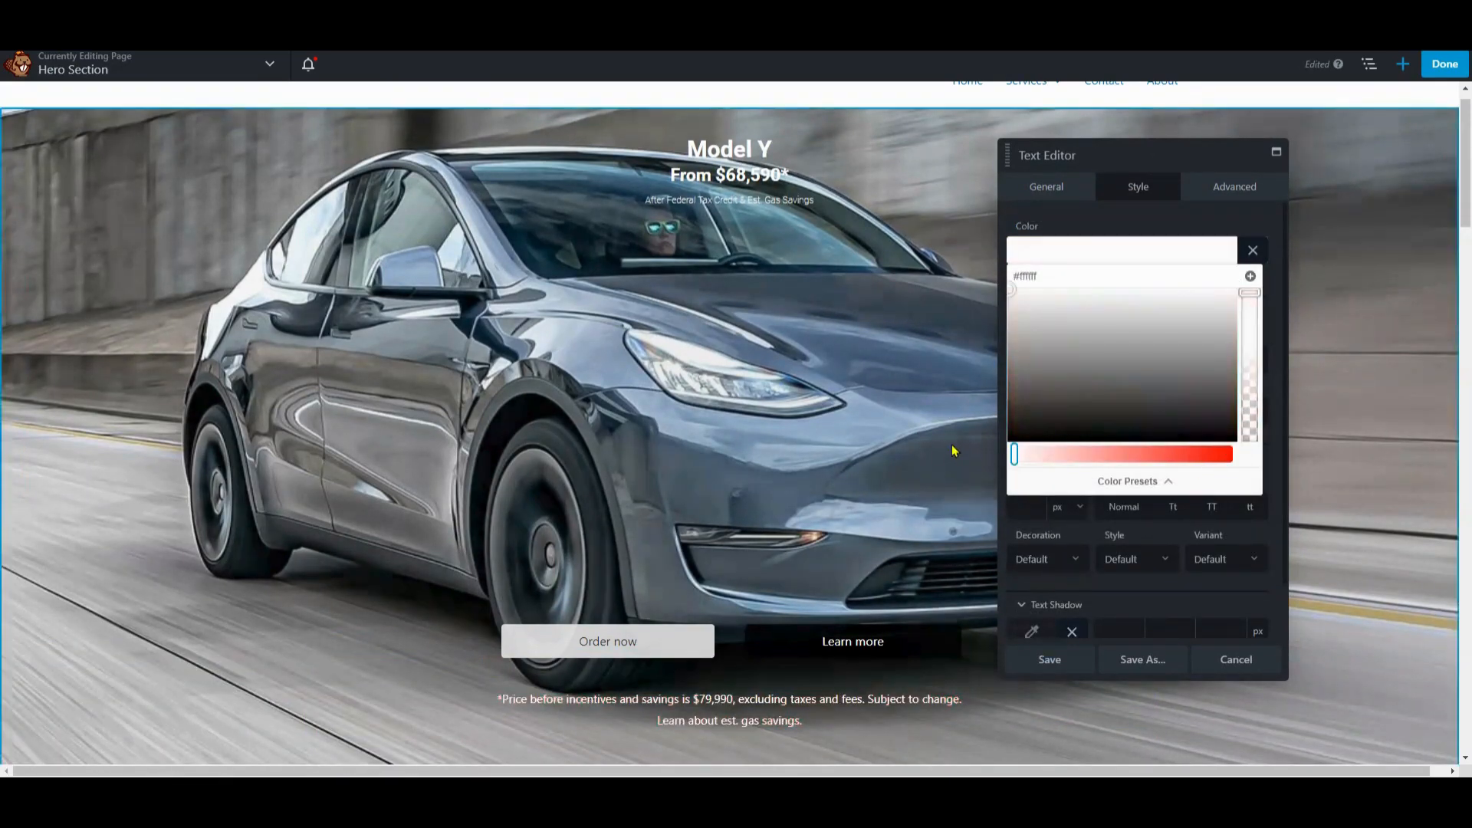
pyautogui.click(1083, 671)
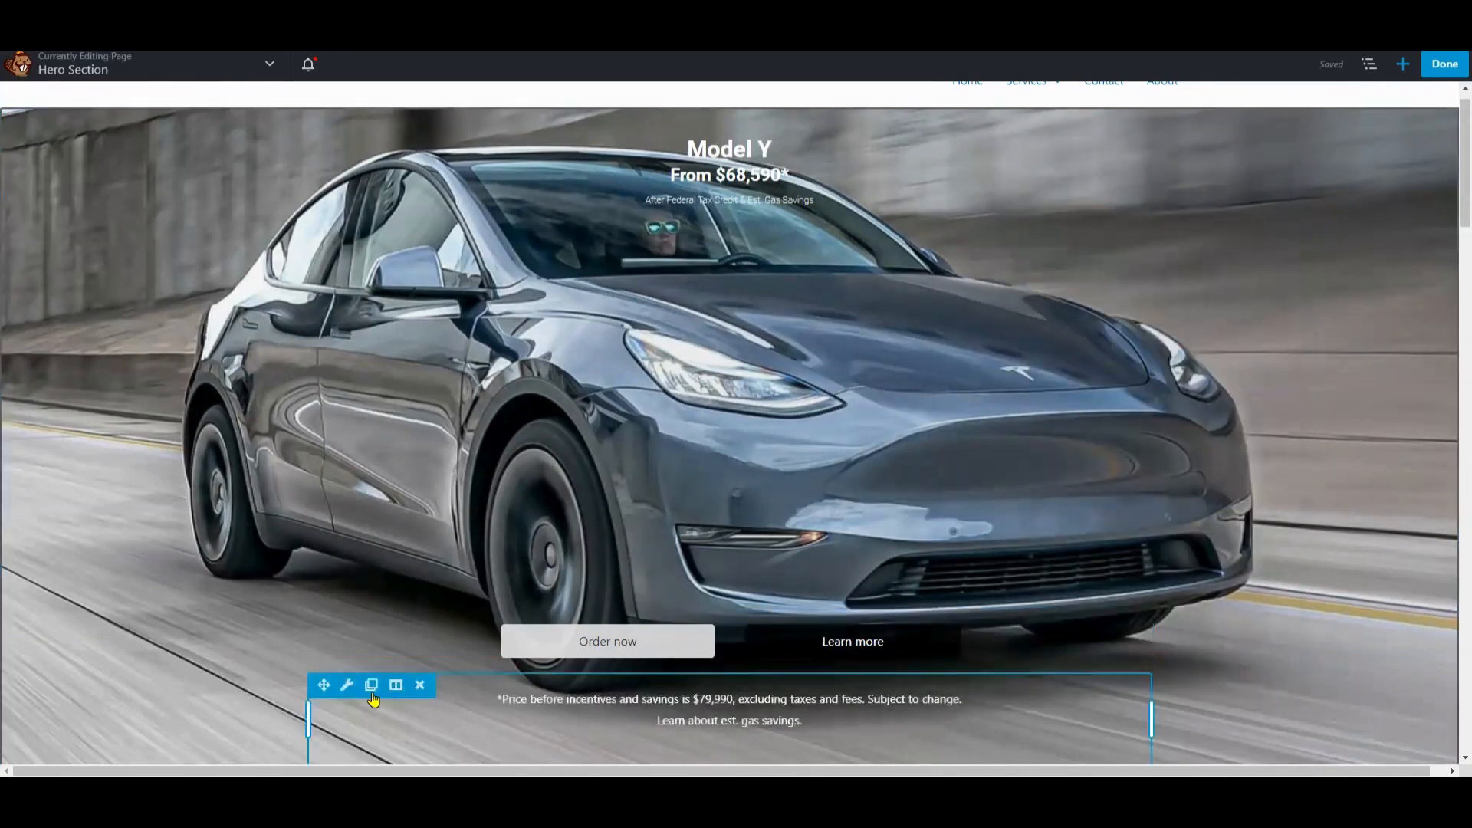
# - Set the price disclaimer's top margin to 0 px and save it
pyautogui.moveTo(347, 687)
pyautogui.scroll(-1, 361, 698)
pyautogui.scroll(2, 358, 704)
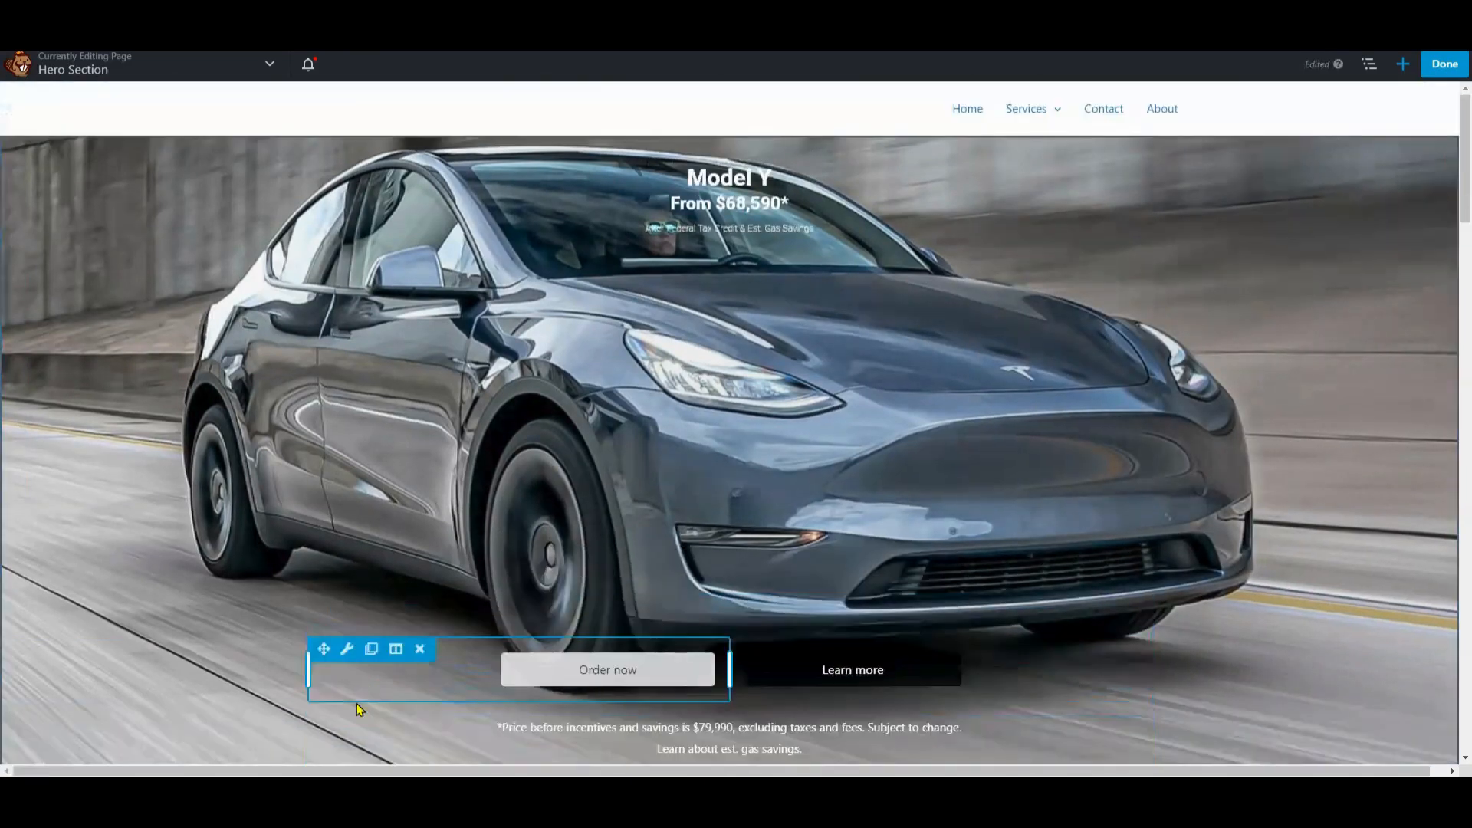
pyautogui.click(468, 710)
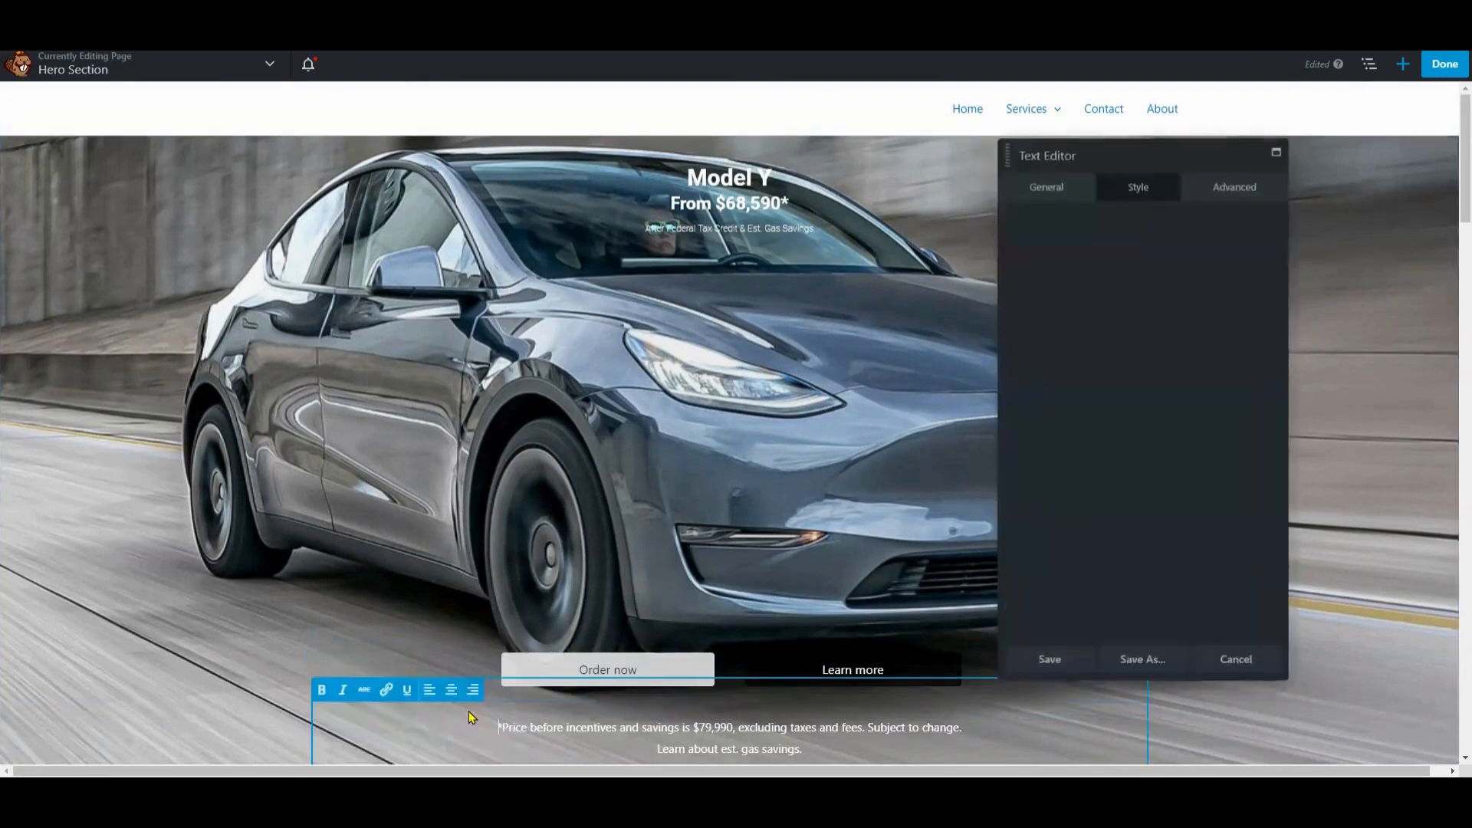
pyautogui.click(1235, 186)
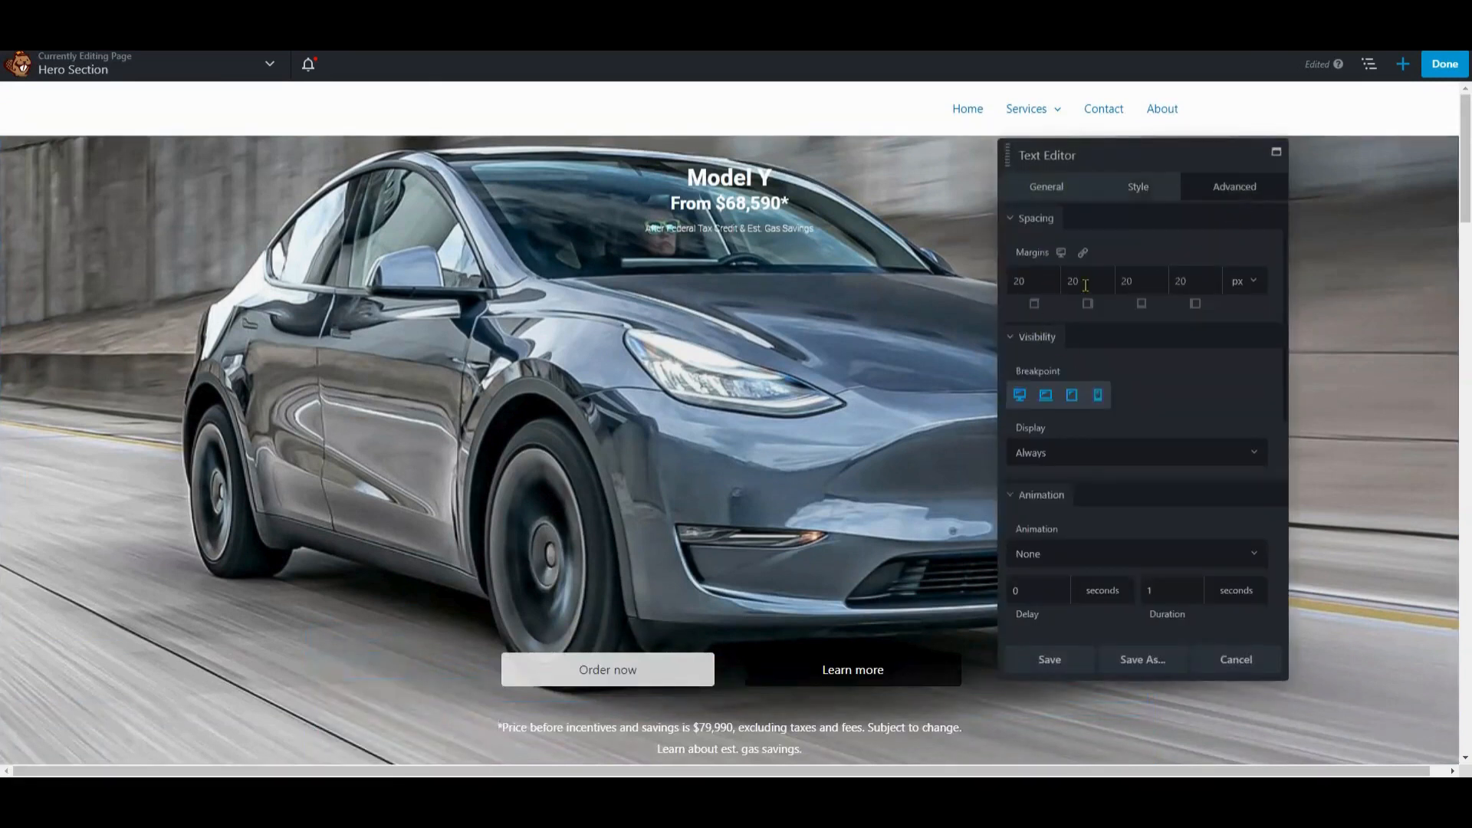
pyautogui.doubleClick(1041, 282)
pyautogui.write('0')
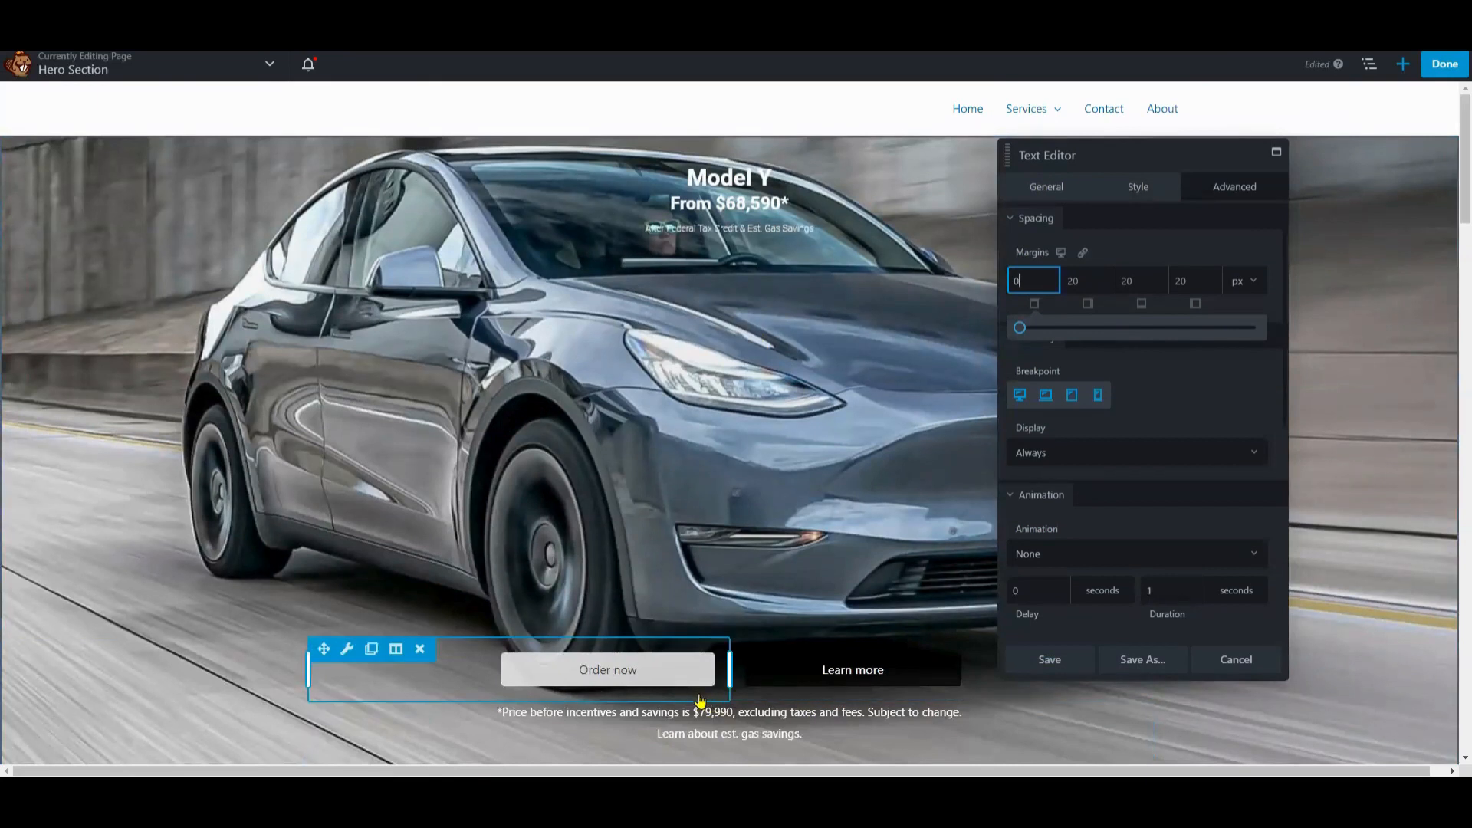
pyautogui.click(1062, 666)
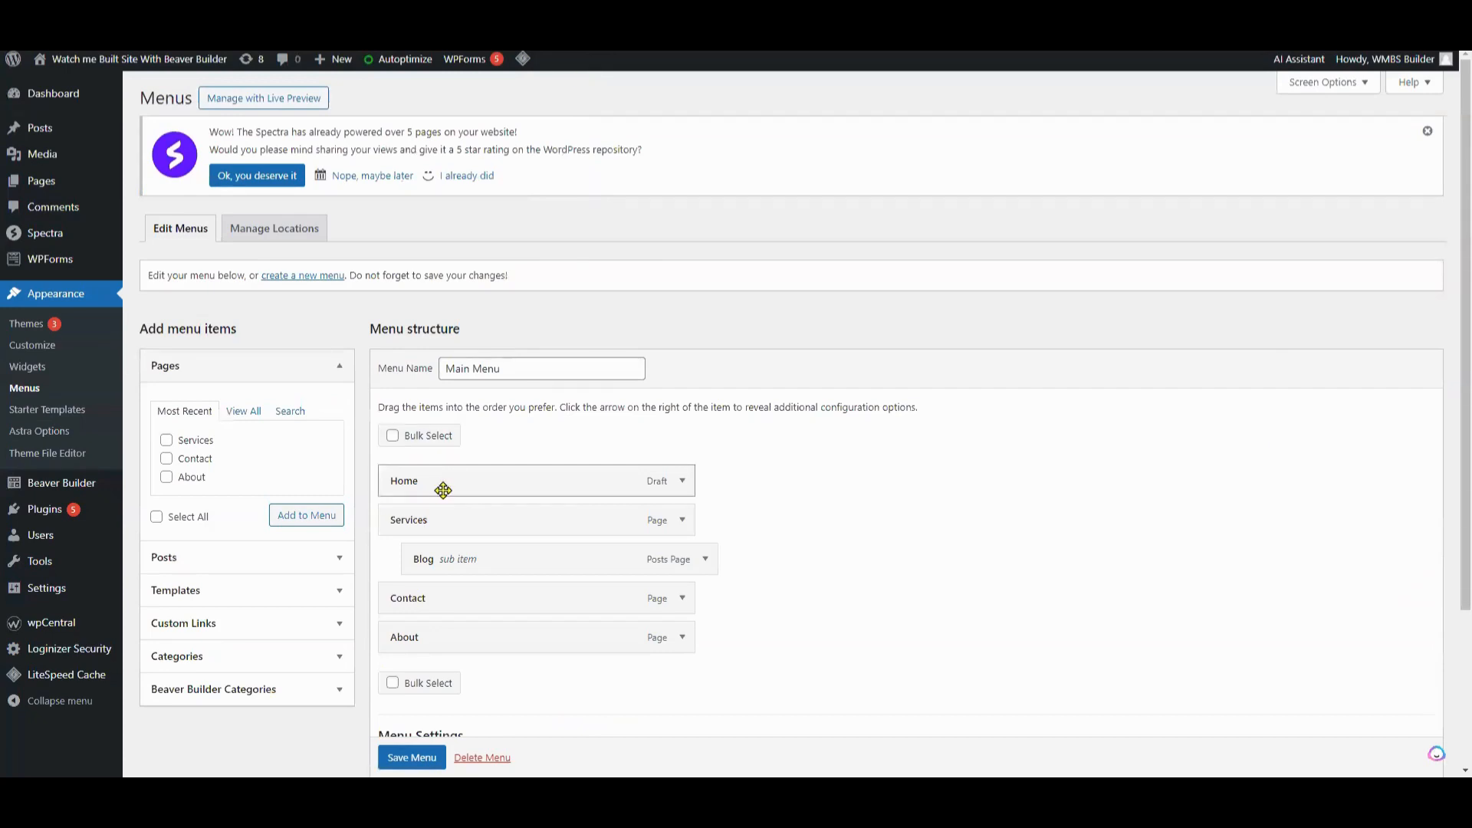
# - Open the Main Menu for editing in the WordPress theme customizer
pyautogui.click(32, 346)
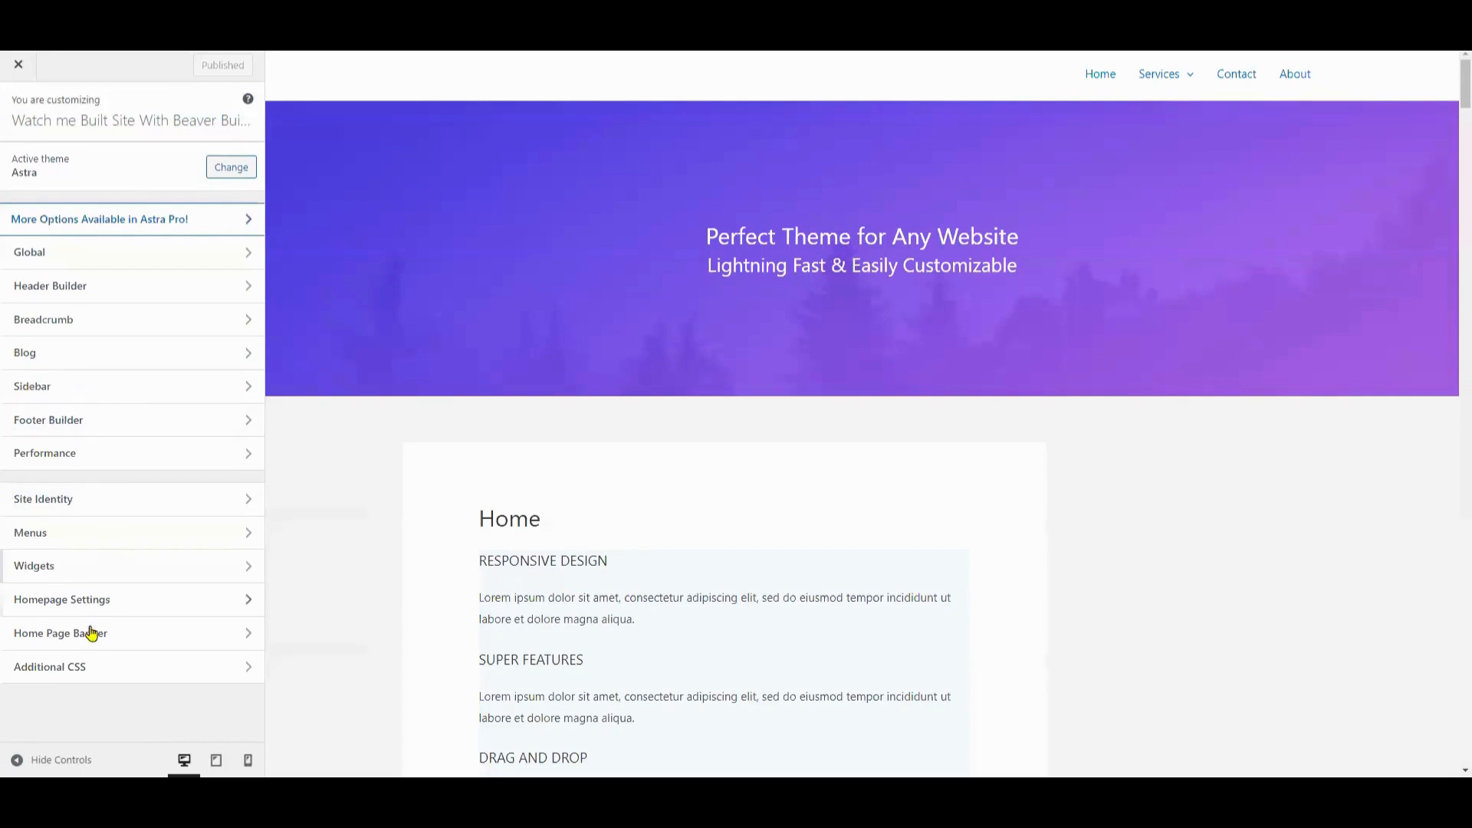
pyautogui.click(99, 534)
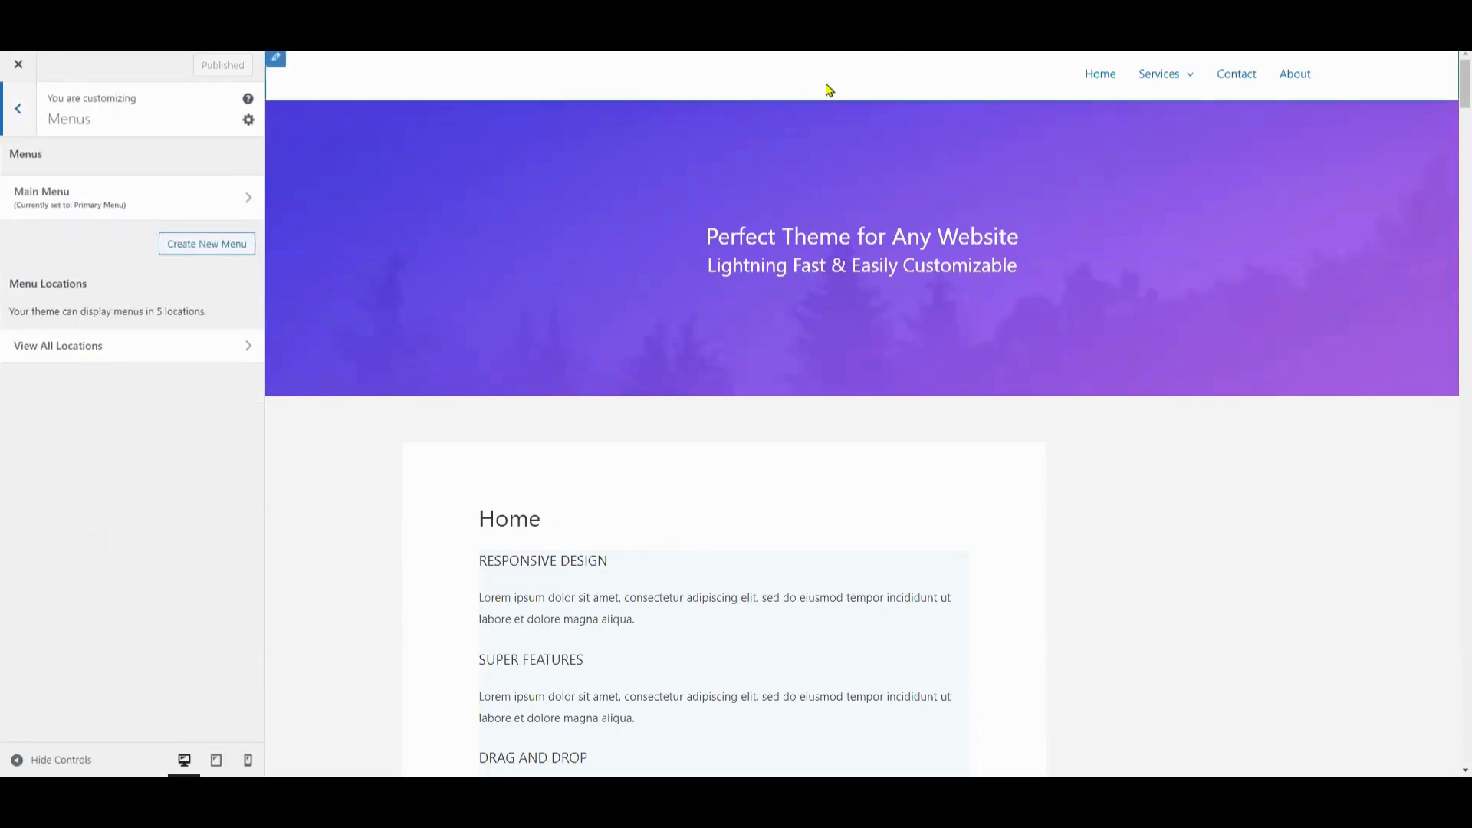
pyautogui.click(212, 214)
# - Remove the About, Contact, Blog, Services and Home items from the Main Menu
pyautogui.click(131, 368)
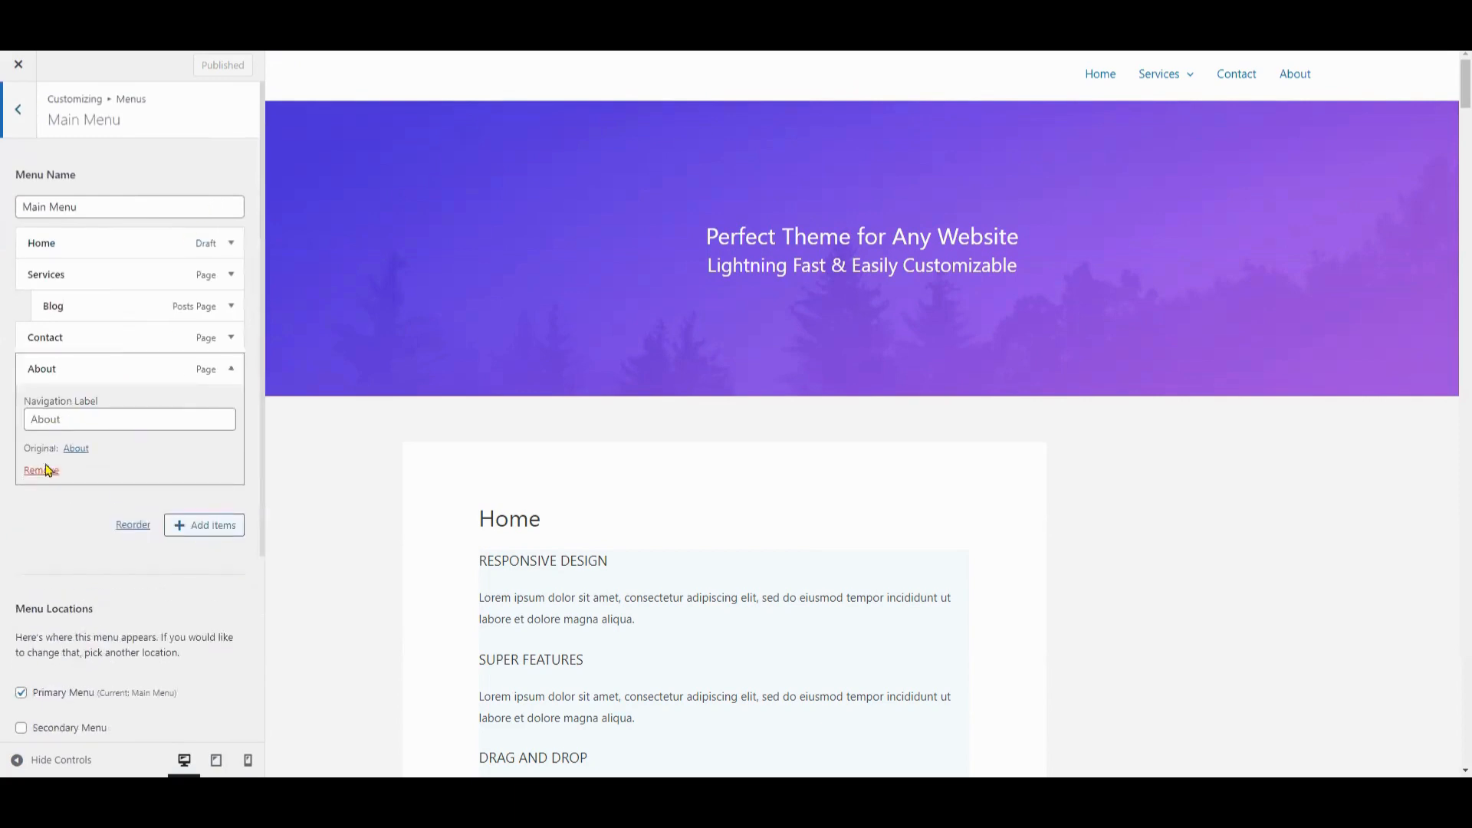
pyautogui.click(39, 470)
pyautogui.click(69, 337)
pyautogui.click(42, 439)
pyautogui.click(92, 310)
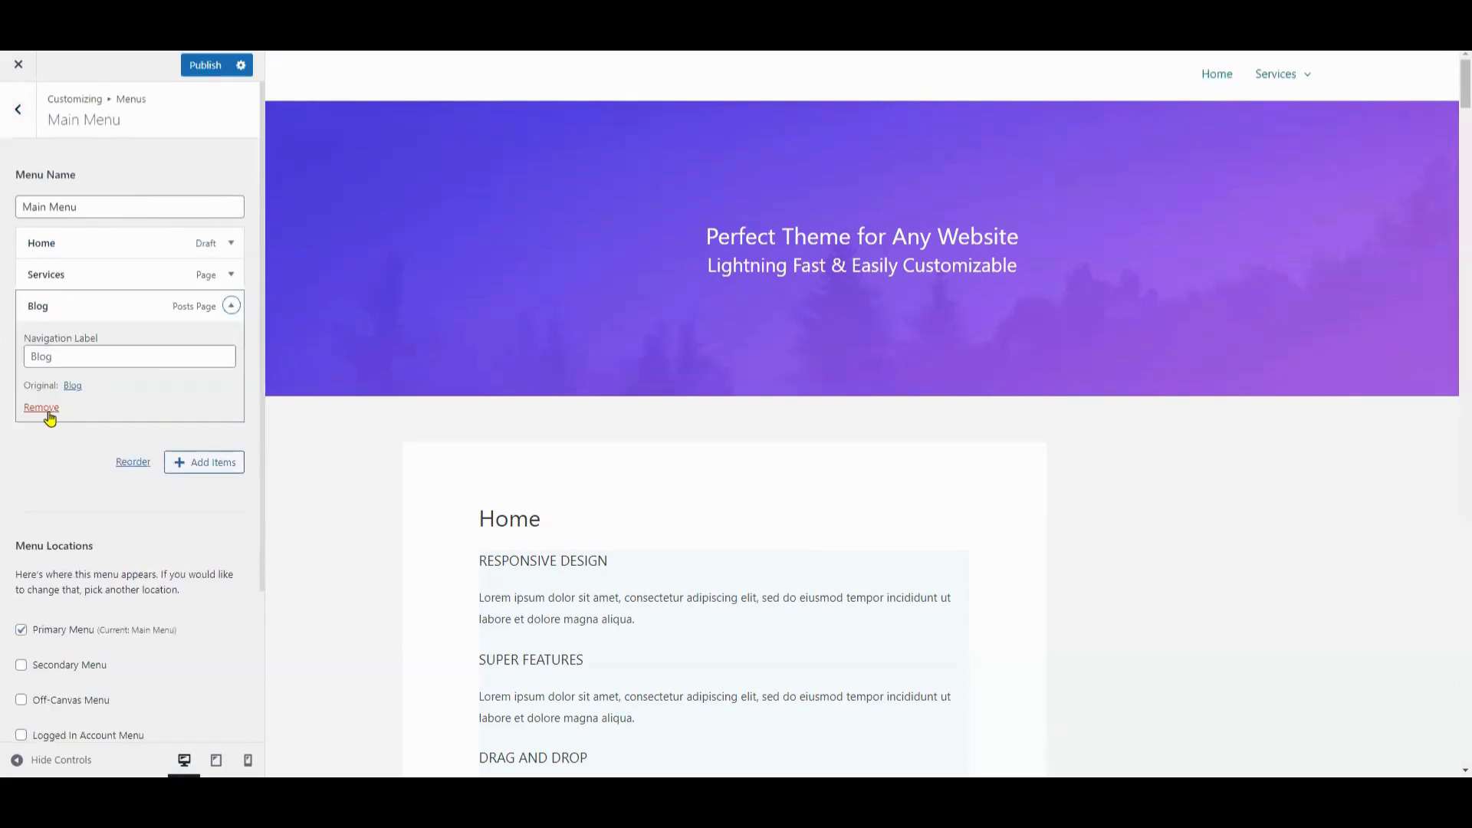
pyautogui.click(47, 413)
pyautogui.click(89, 276)
pyautogui.click(42, 375)
pyautogui.click(85, 242)
pyautogui.click(42, 346)
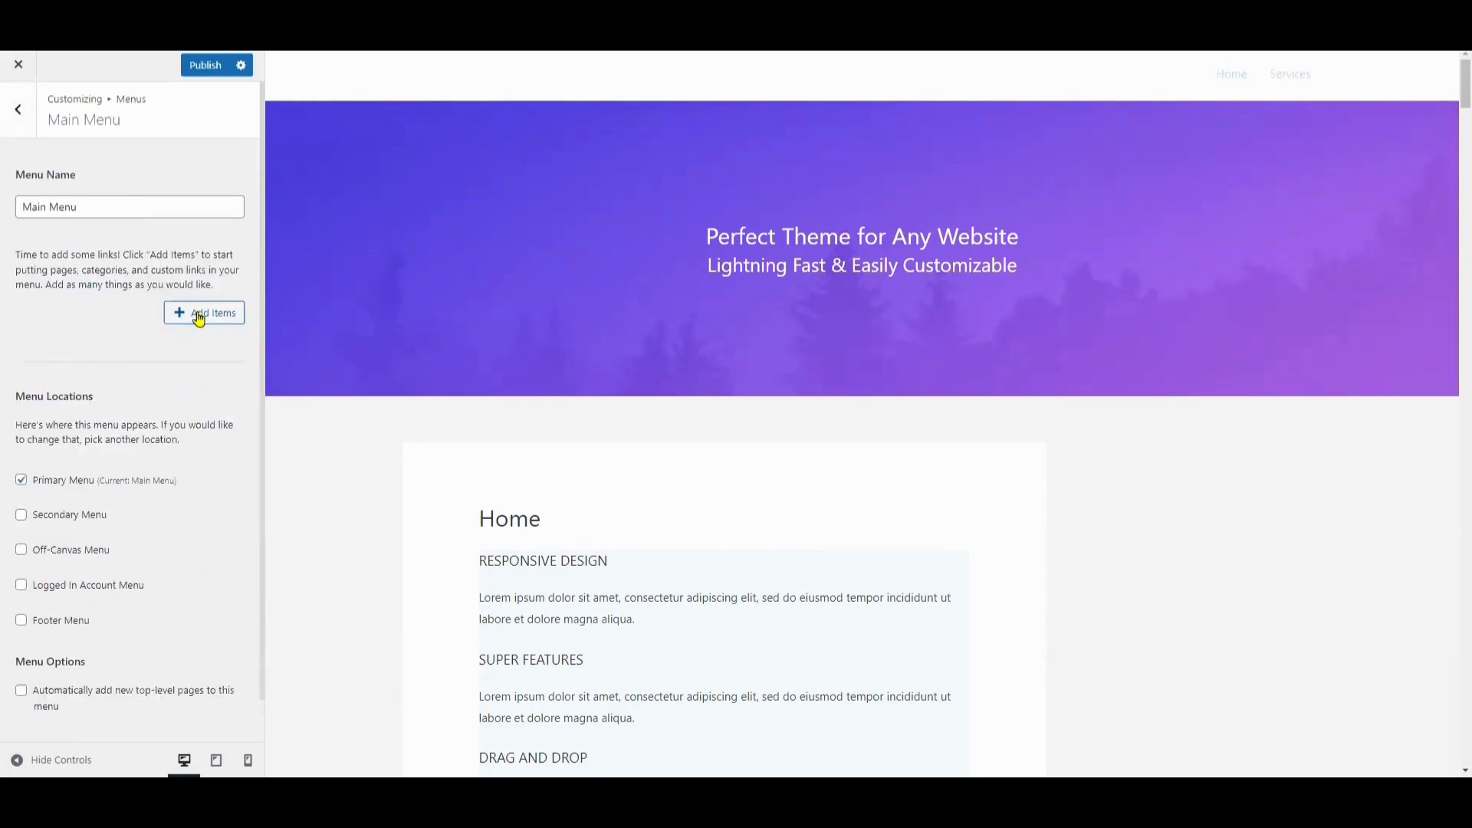
# - Create a new page named "Vehicles" and add it to the Main Menu
pyautogui.click(198, 313)
pyautogui.click(343, 329)
pyautogui.write('Vehicles')
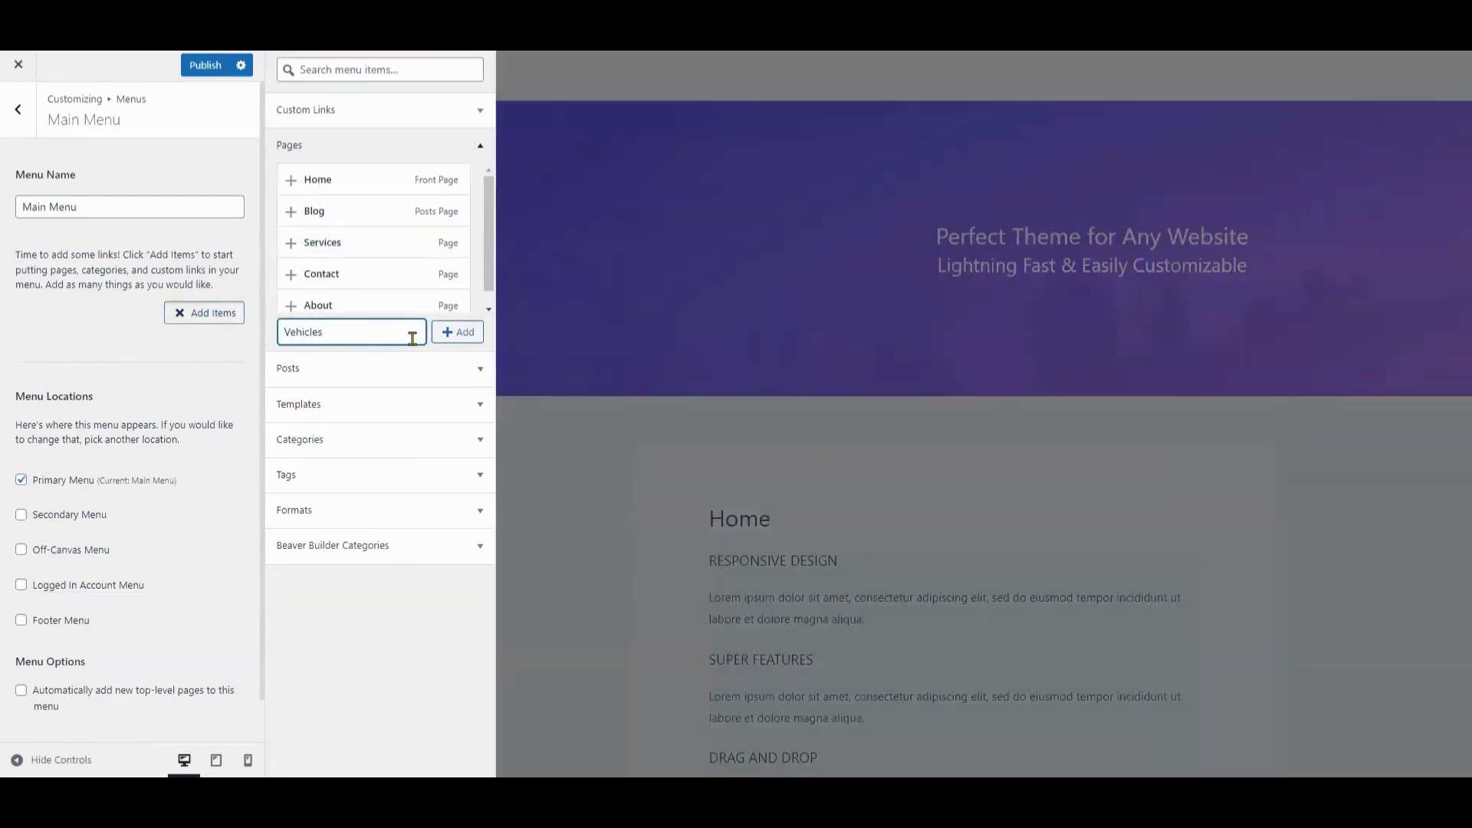
pyautogui.click(460, 332)
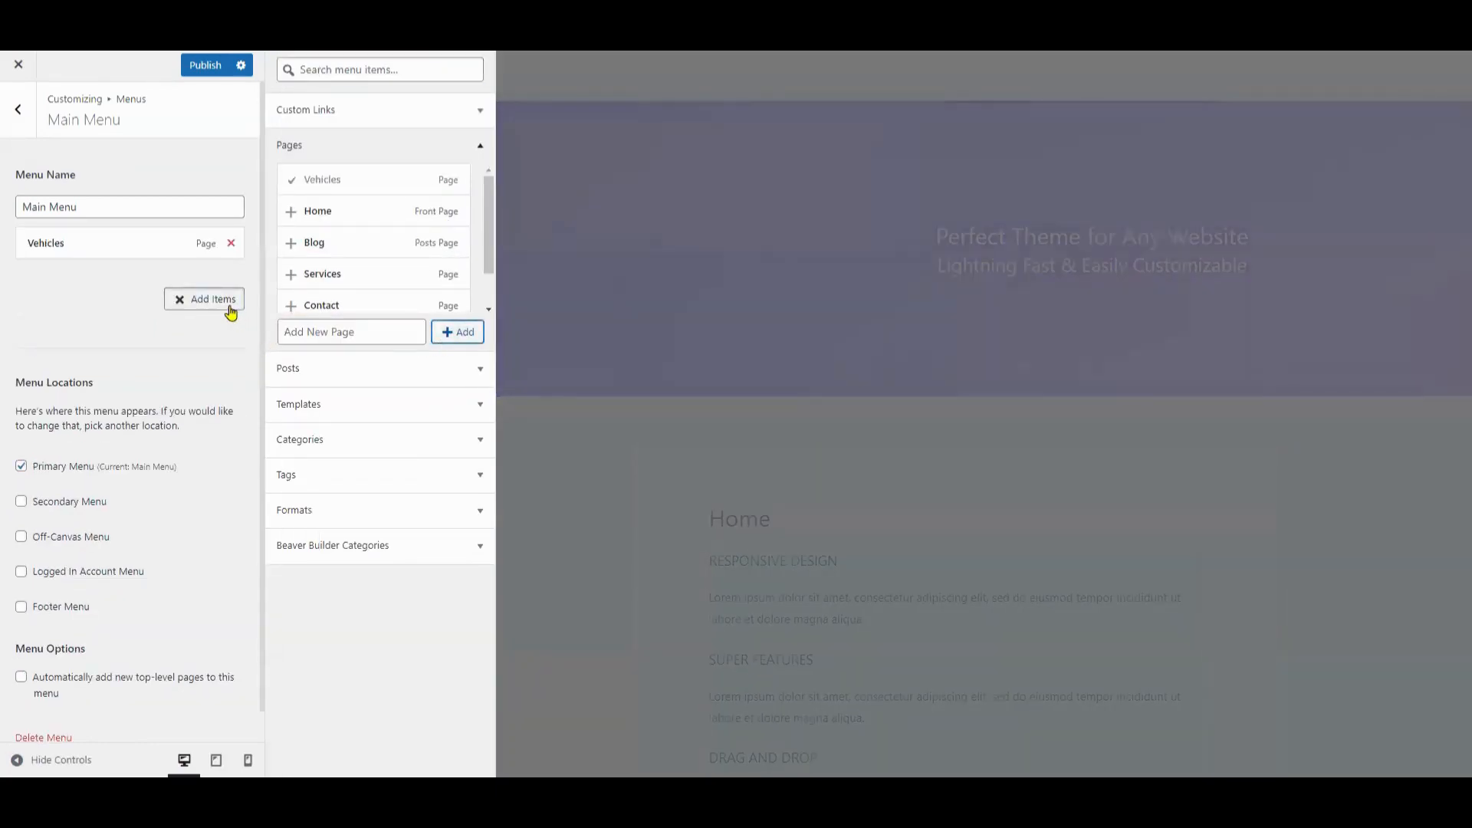
# - Create new pages named "Energy", "Charging" and "Shop" in the Main Menu, and publish the changes
pyautogui.click(328, 332)
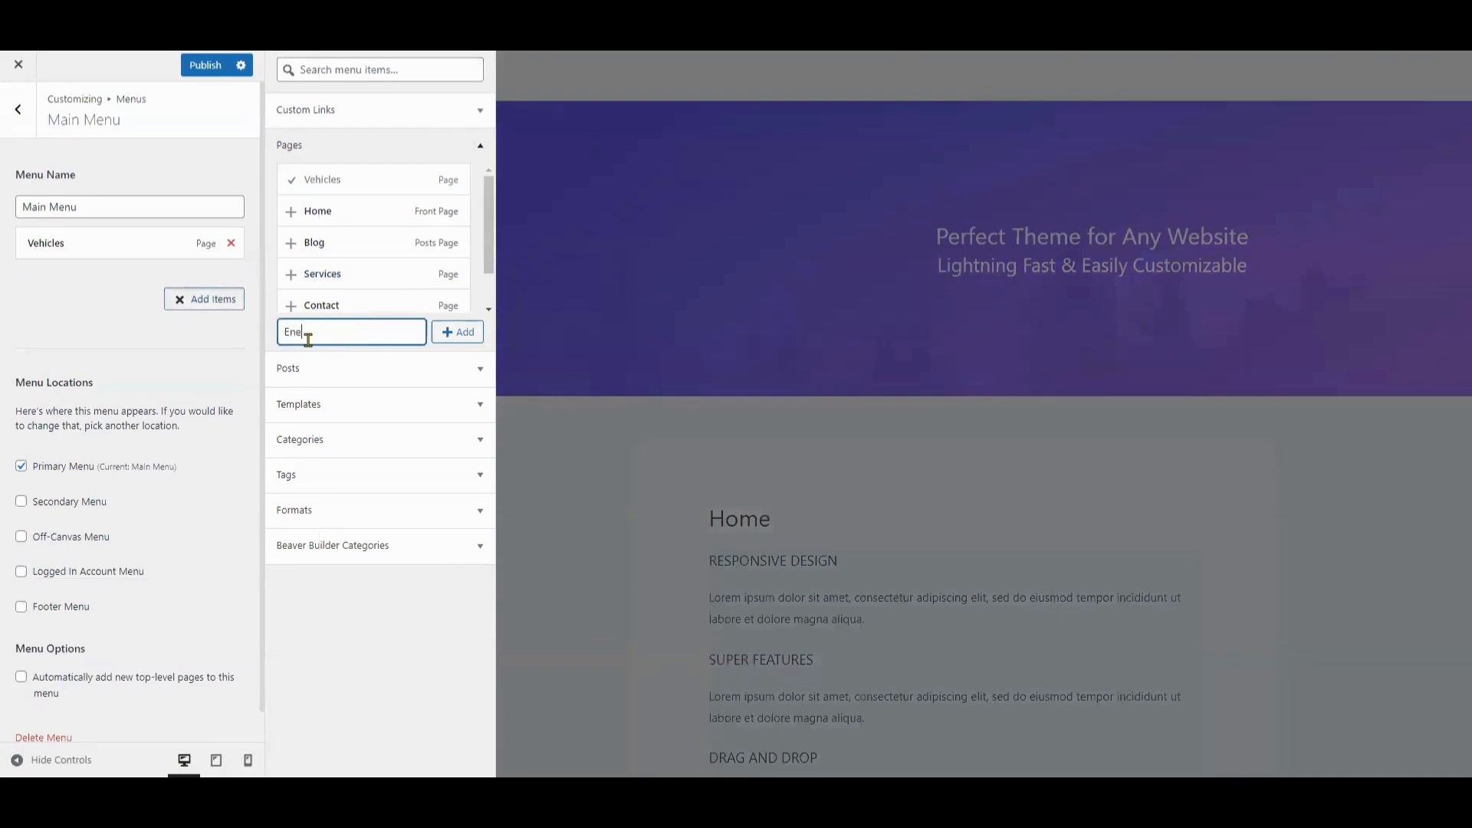
pyautogui.write('Energy')
pyautogui.click(460, 332)
pyautogui.click(338, 334)
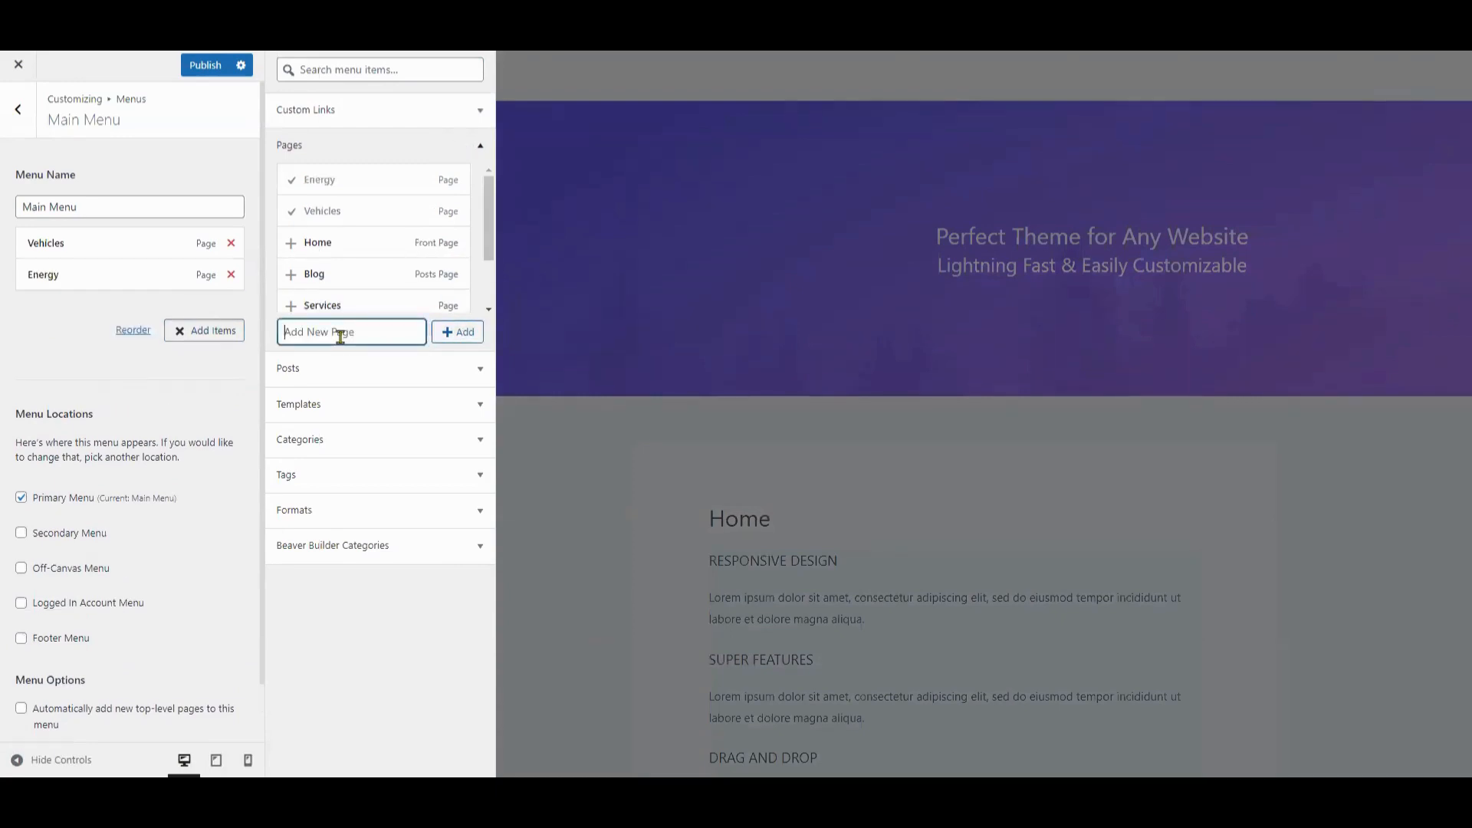
pyautogui.write('Charging')
pyautogui.click(452, 335)
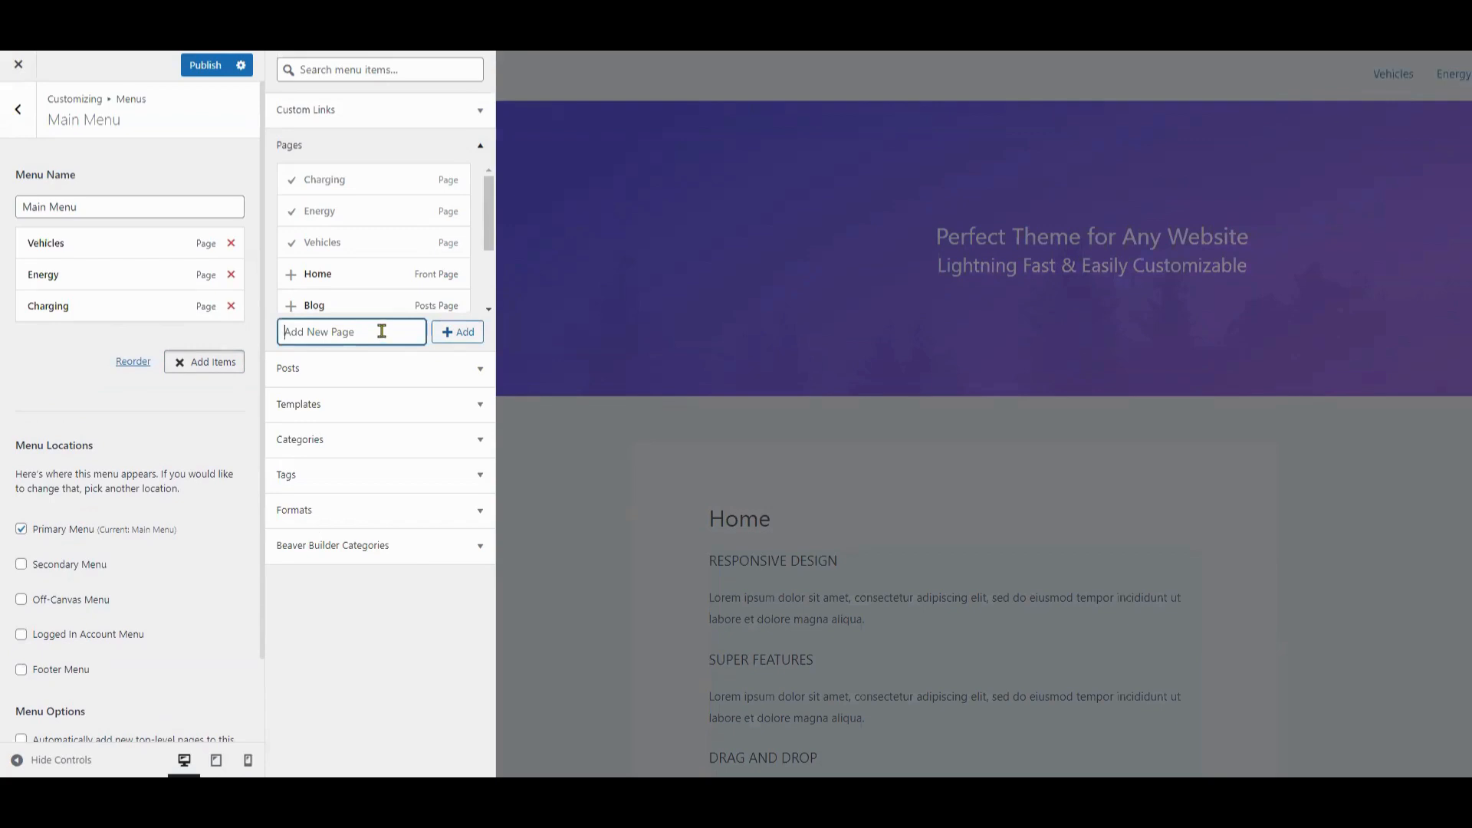
pyautogui.write('SAop')
pyautogui.click(435, 331)
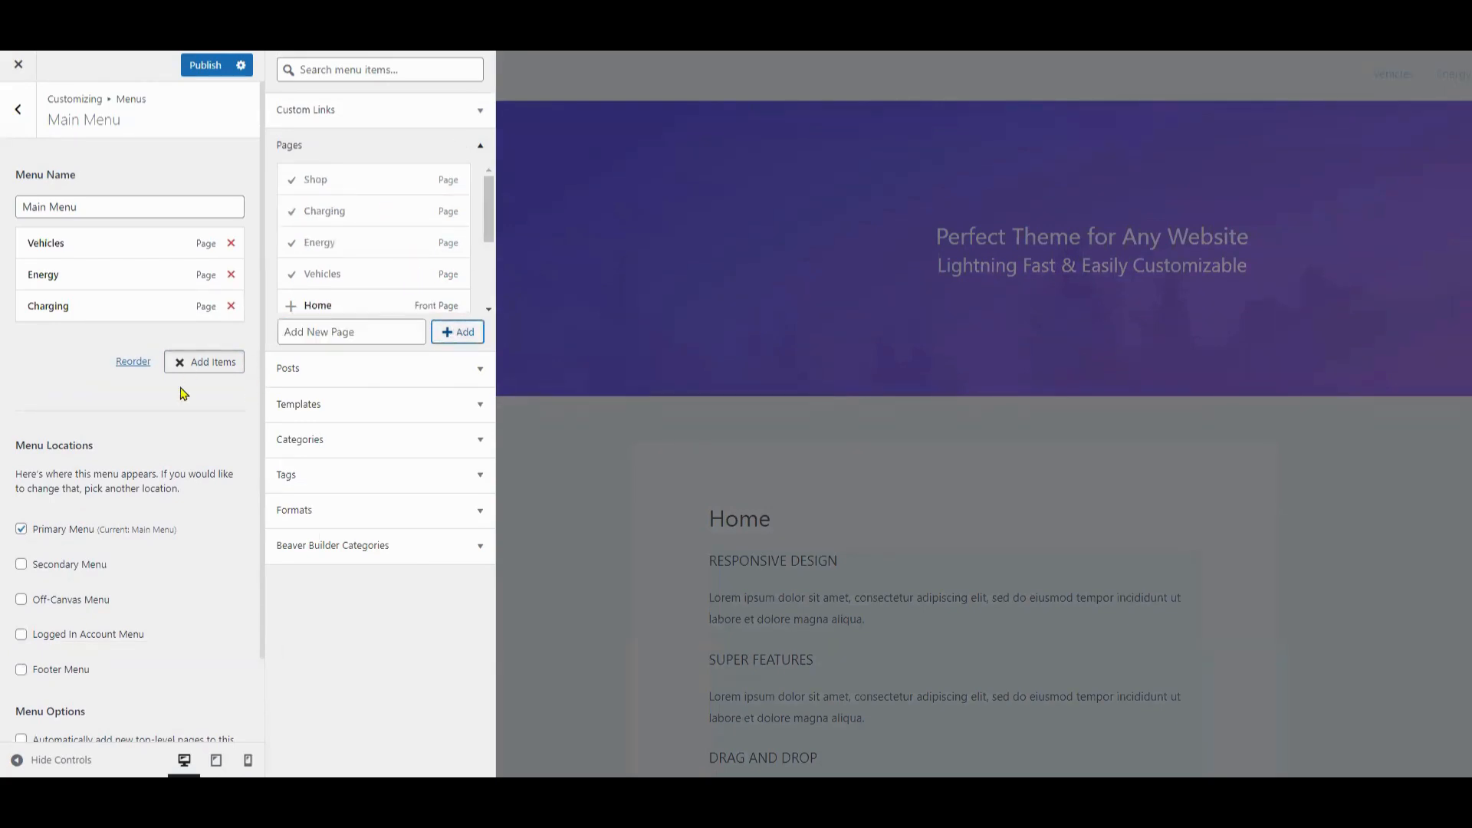
pyautogui.click(220, 72)
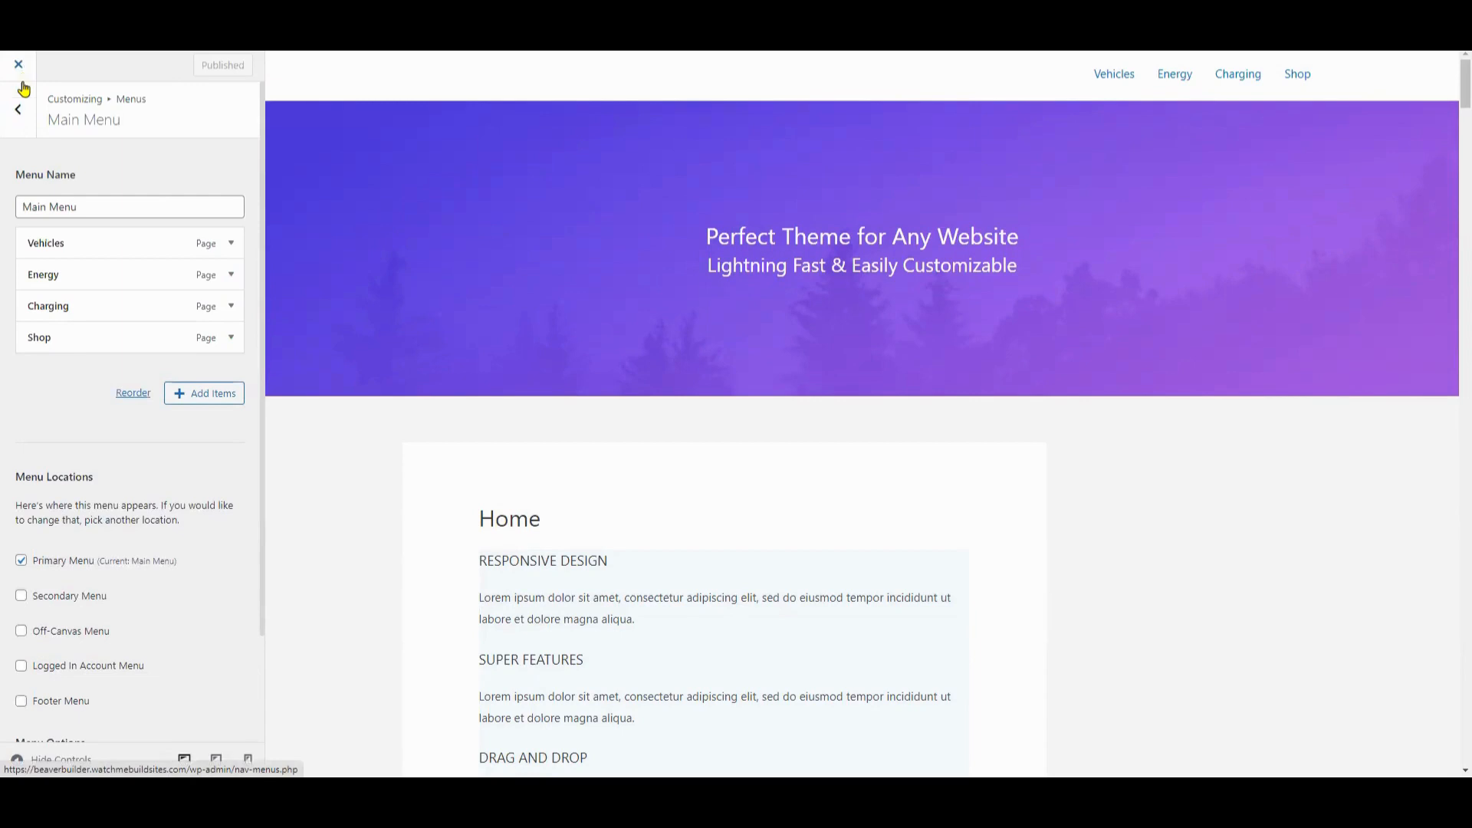
# - Remove the Primary Menu element from the site header in the theme's Header Builder
pyautogui.click(18, 109)
pyautogui.click(17, 111)
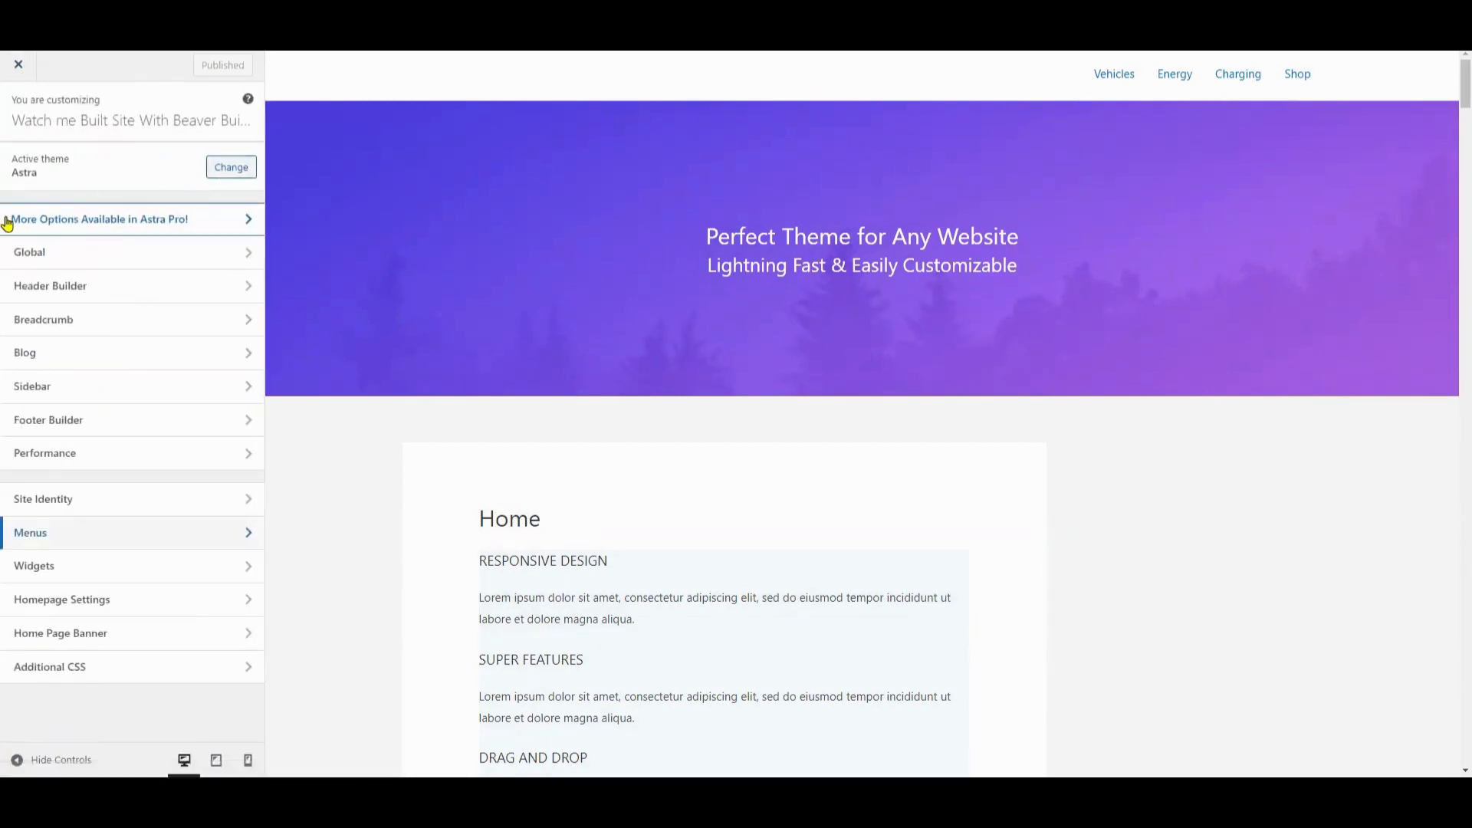
pyautogui.click(108, 298)
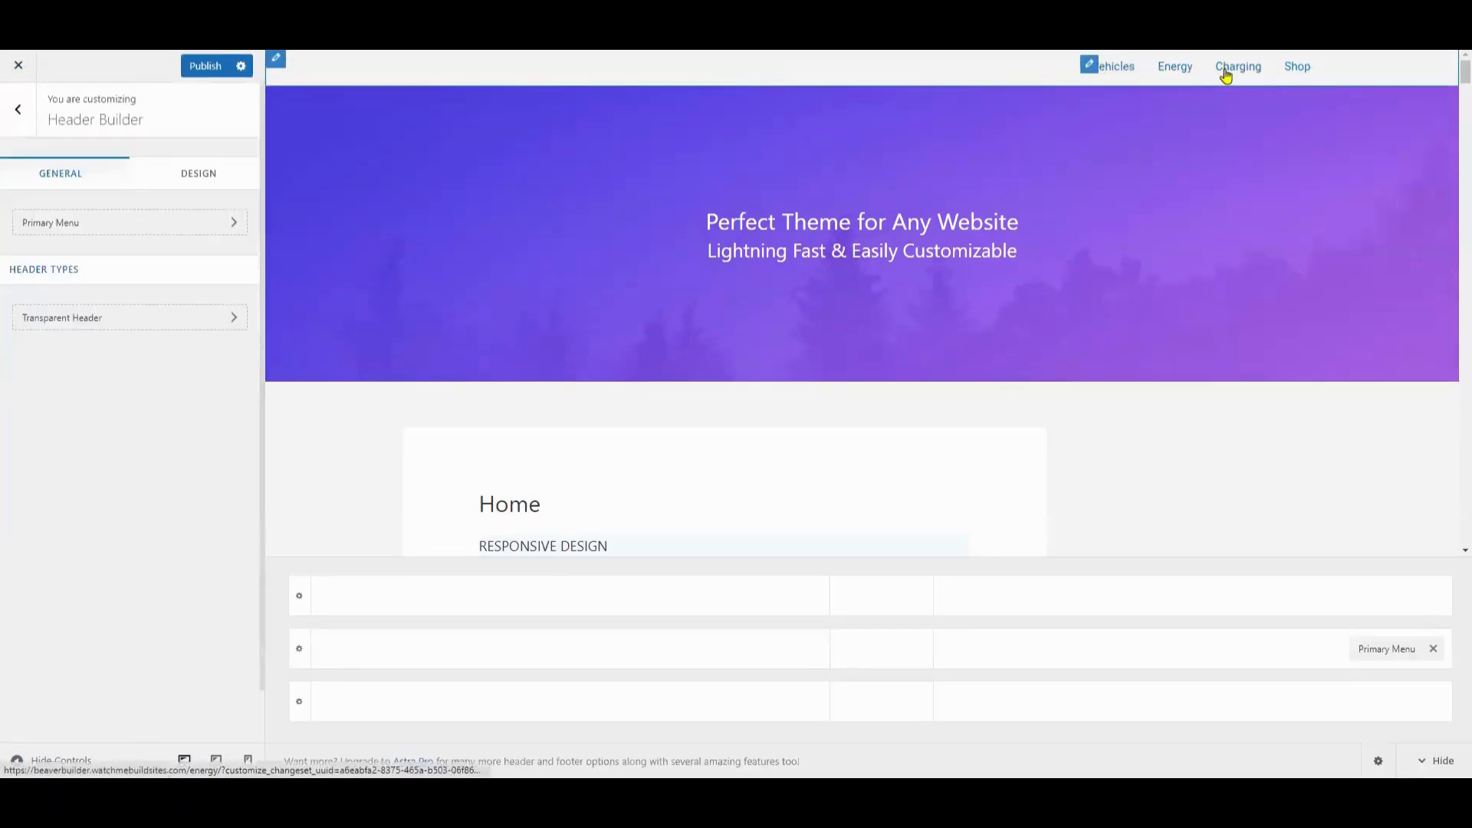
pyautogui.click(18, 109)
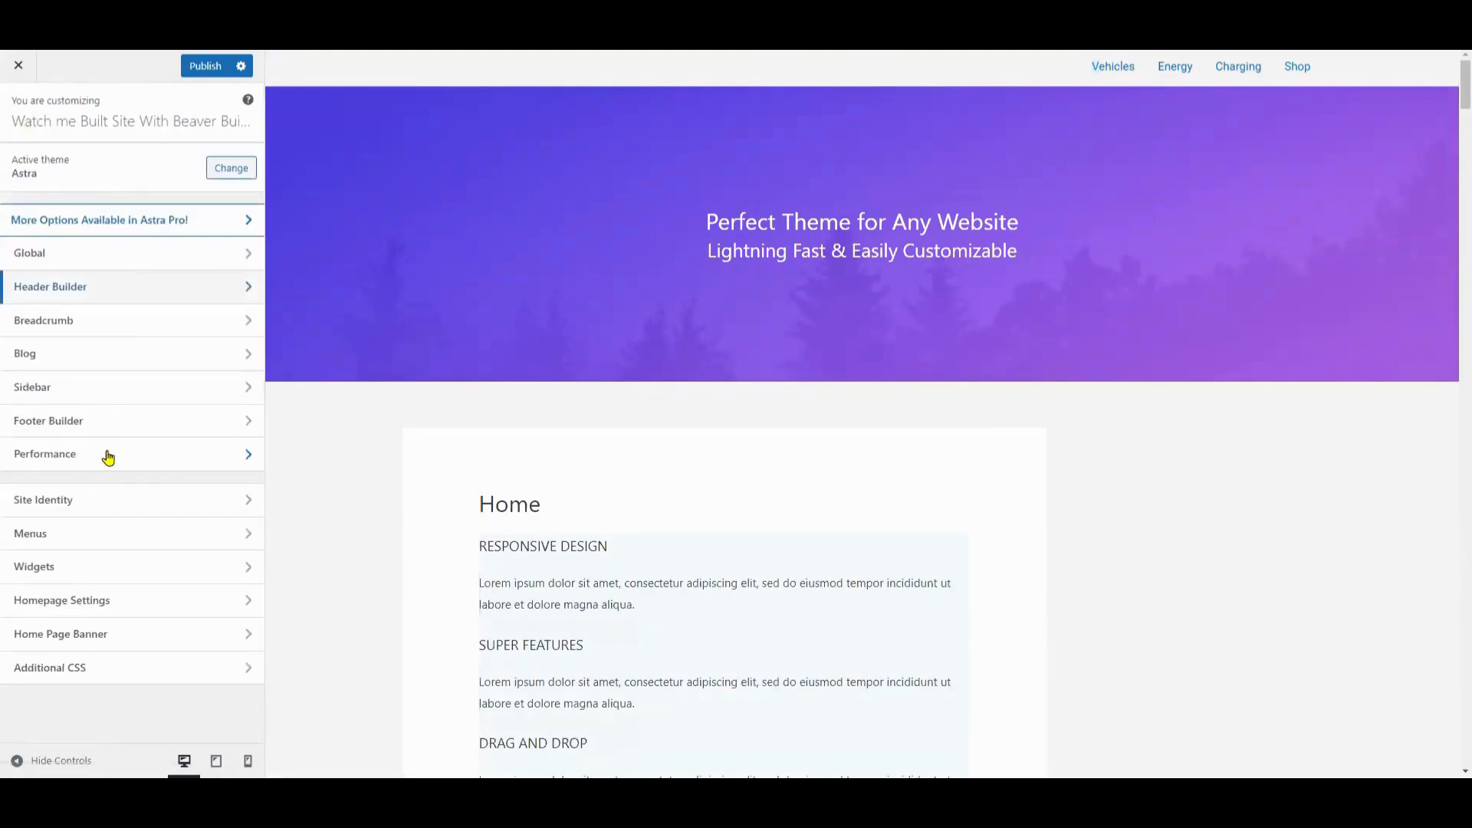
pyautogui.click(142, 295)
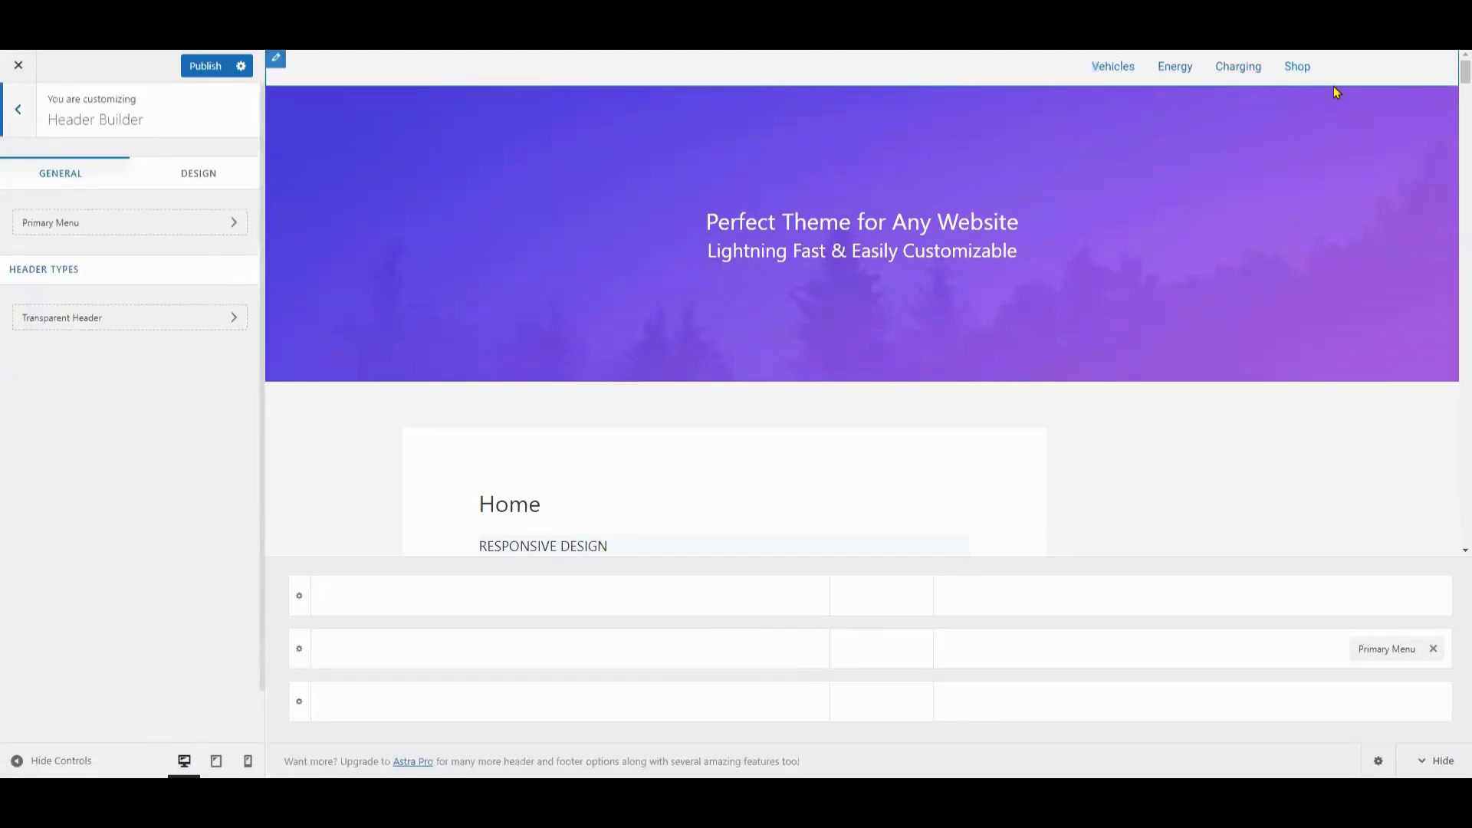
pyautogui.click(1433, 648)
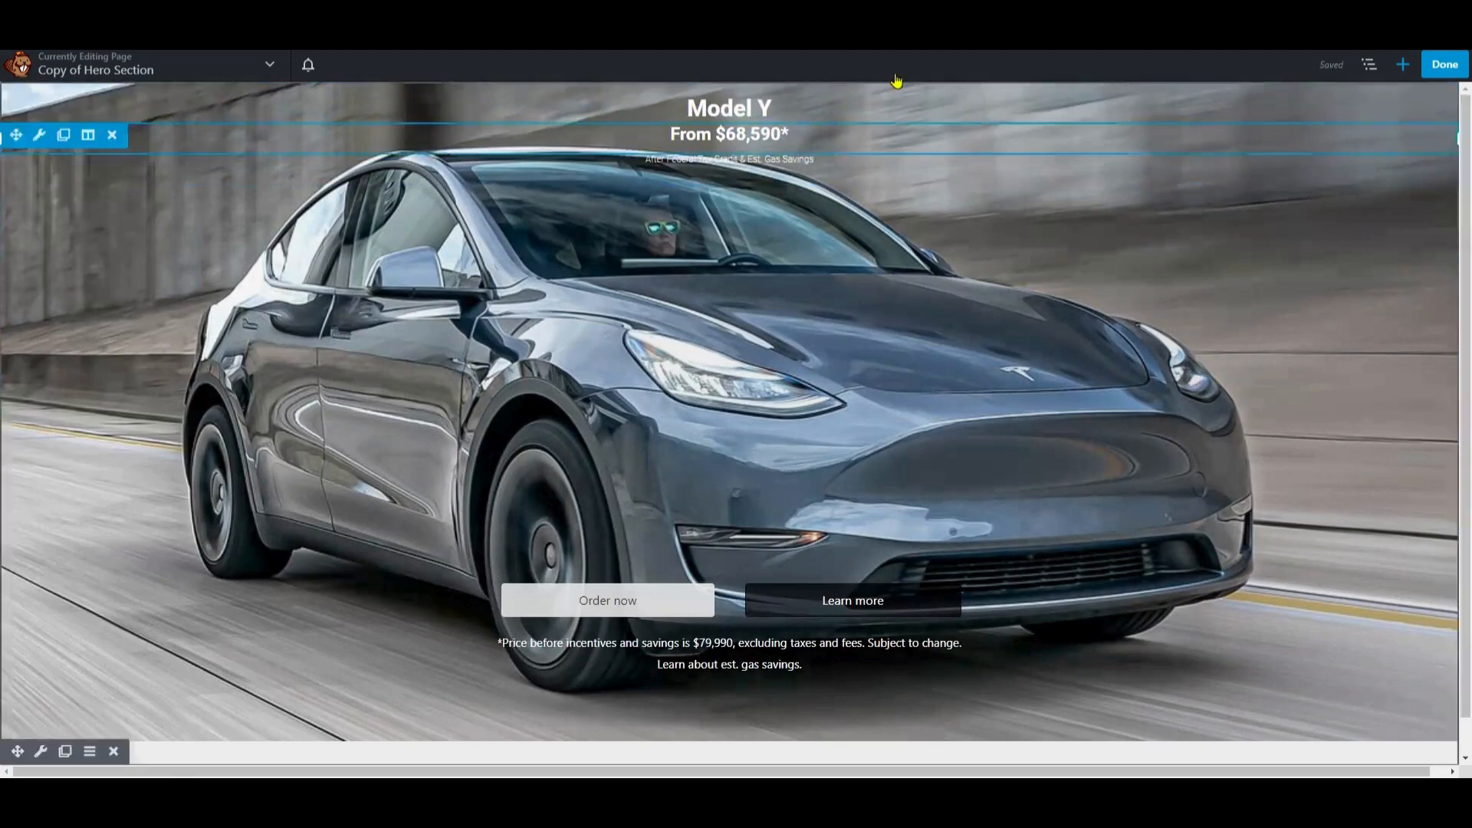
# - In the Beaver Builder page, add a one-column layout above the Model Y heading and place a three-column layout in it
pyautogui.click(1402, 65)
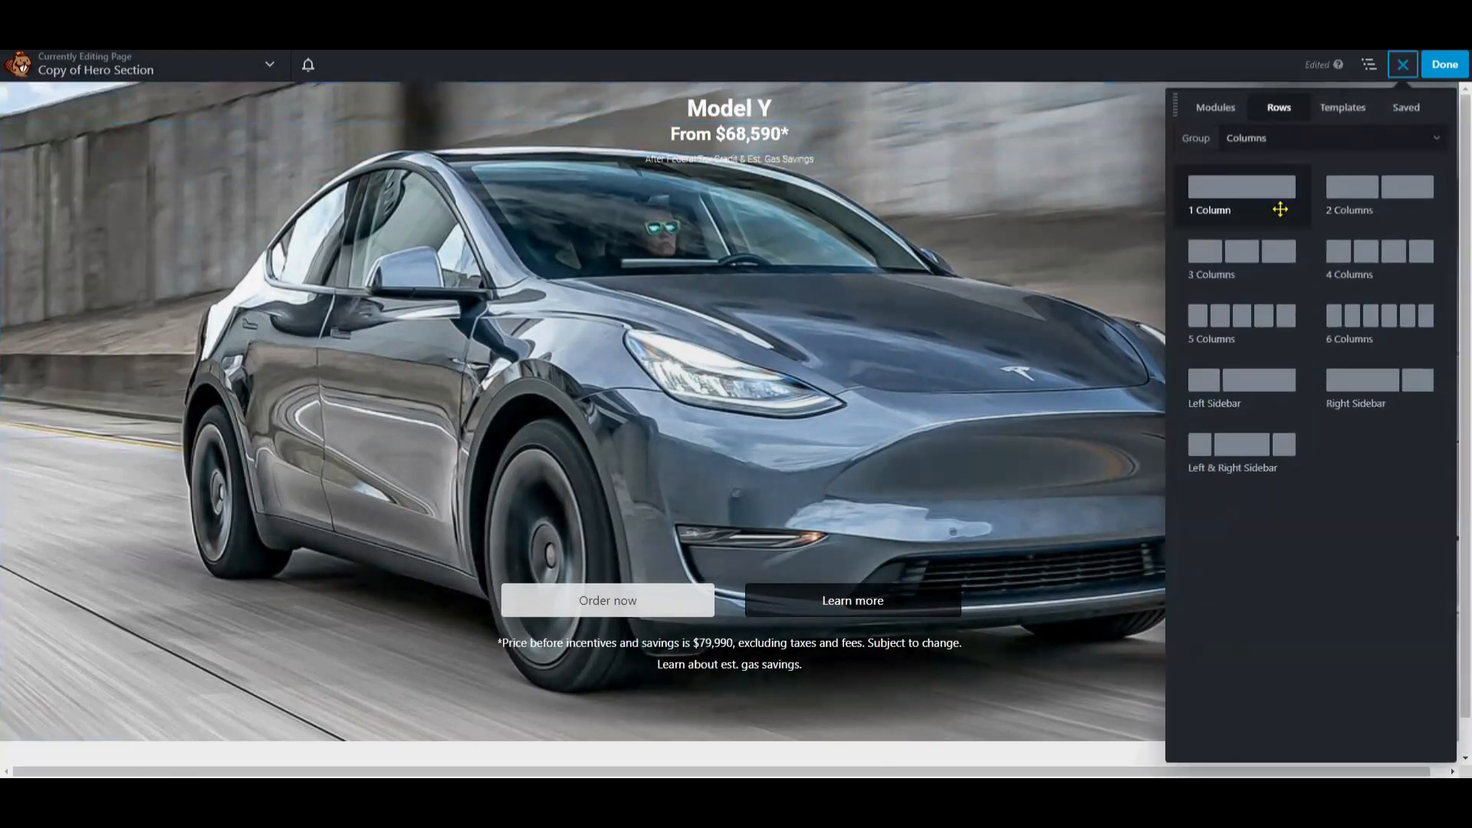
pyautogui.moveTo(1280, 209); pyautogui.dragTo(708, 113)
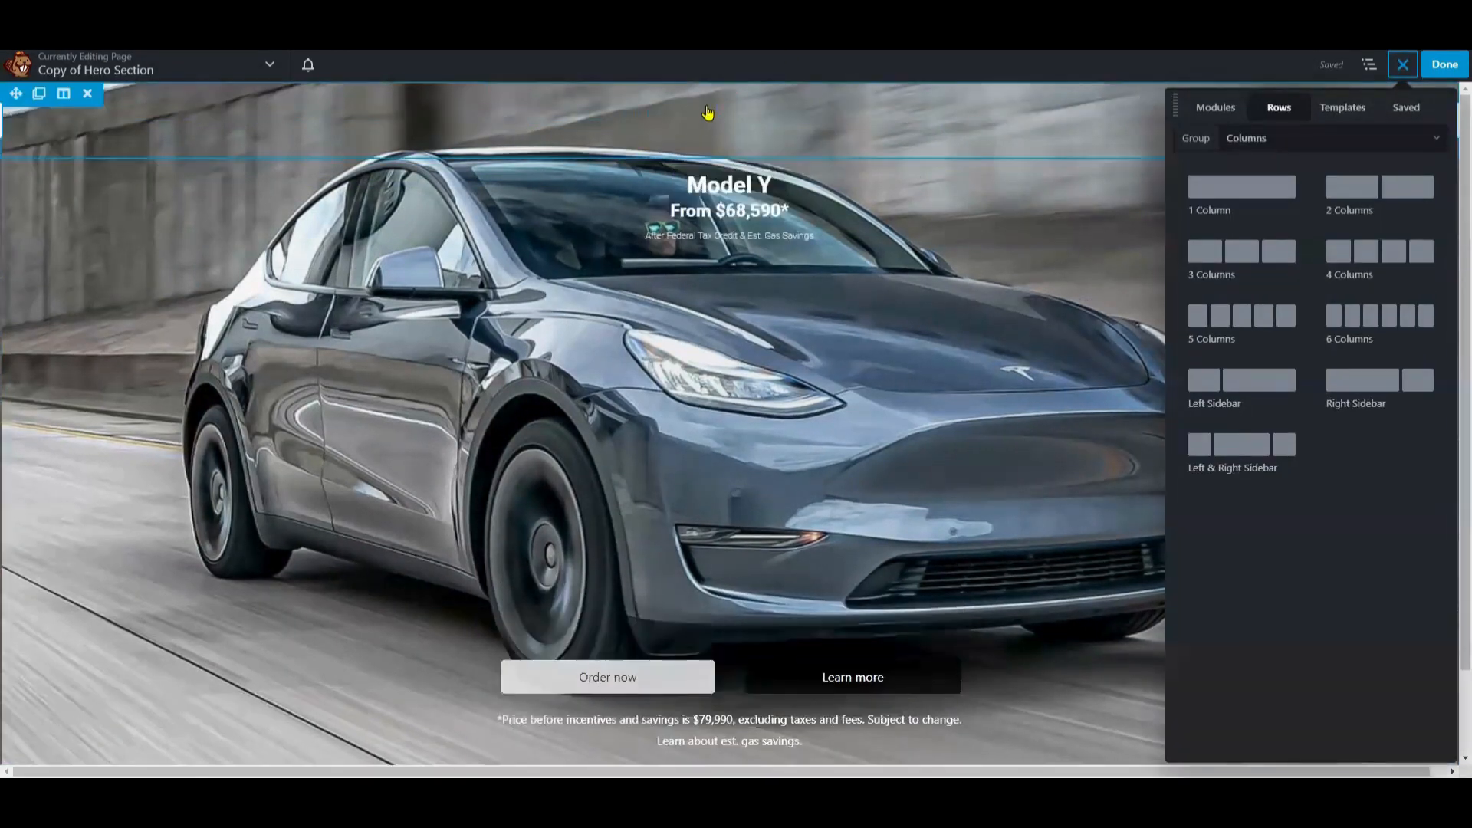
pyautogui.moveTo(1242, 253); pyautogui.dragTo(864, 129)
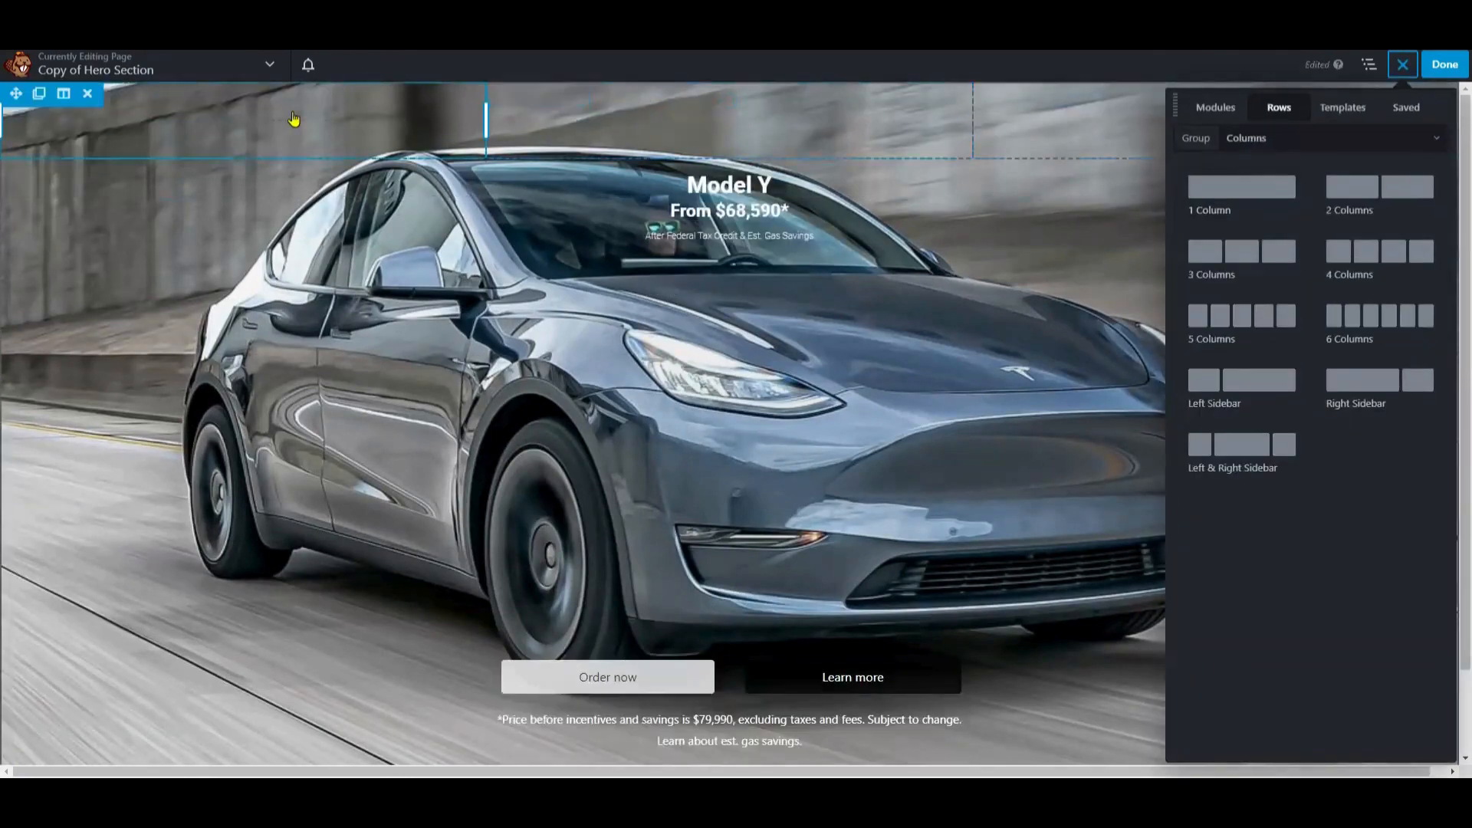
# - Add a Photo module with the TESLA wordmark image to the first header column and set its width to 100 px
pyautogui.click(1215, 108)
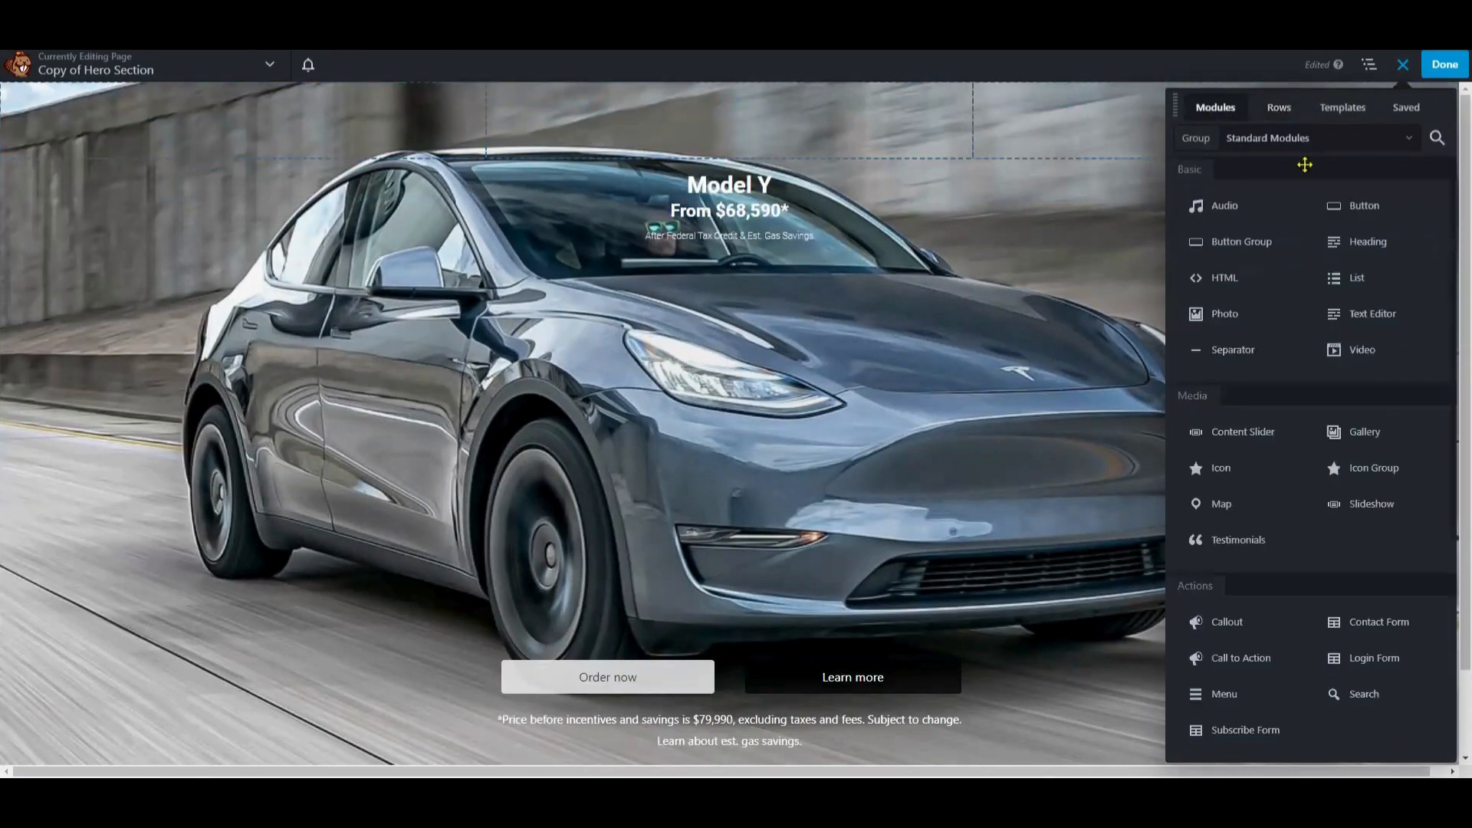
pyautogui.moveTo(1220, 316); pyautogui.dragTo(265, 131)
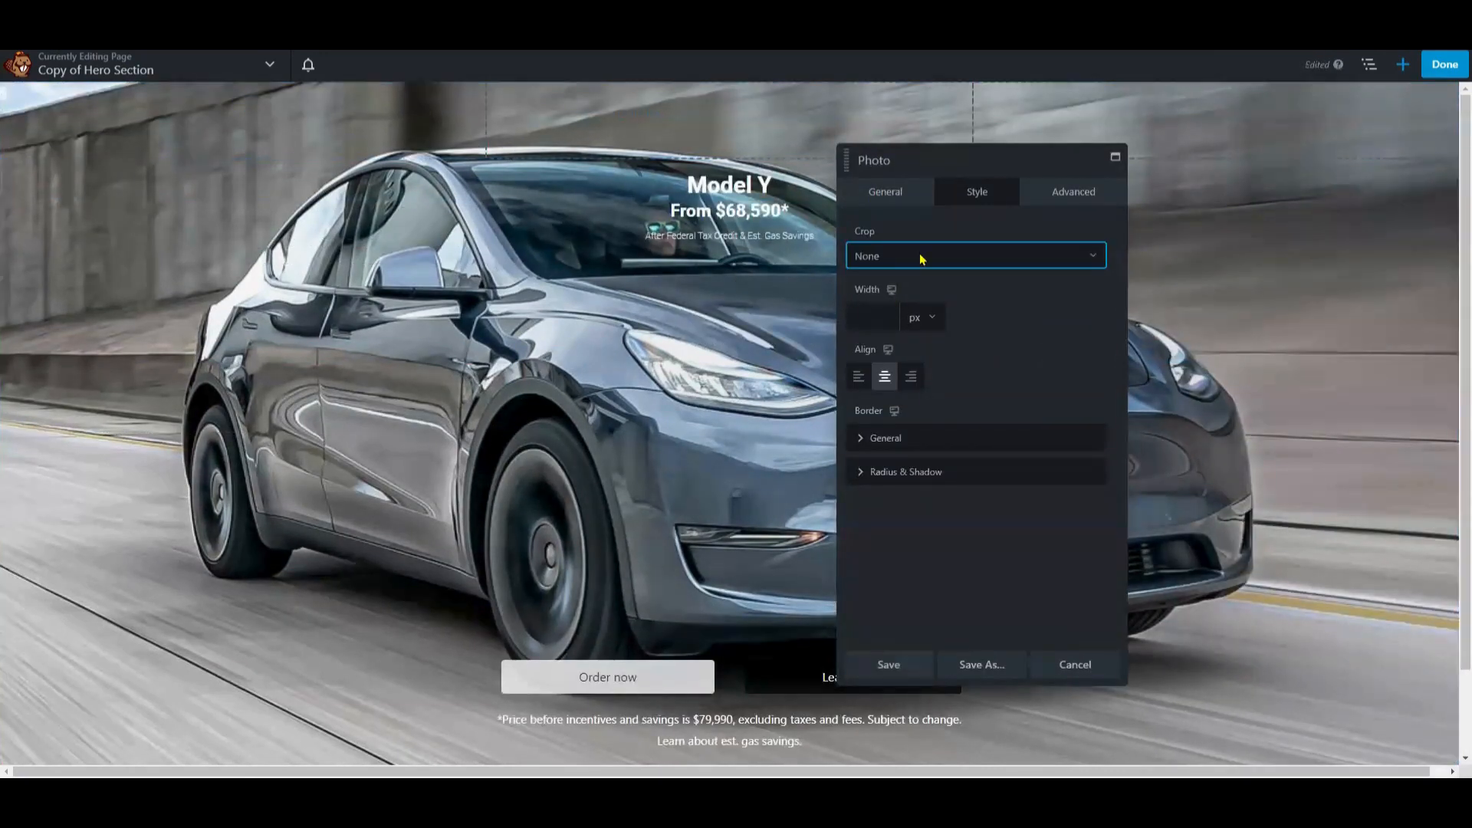
pyautogui.click(884, 192)
pyautogui.click(888, 312)
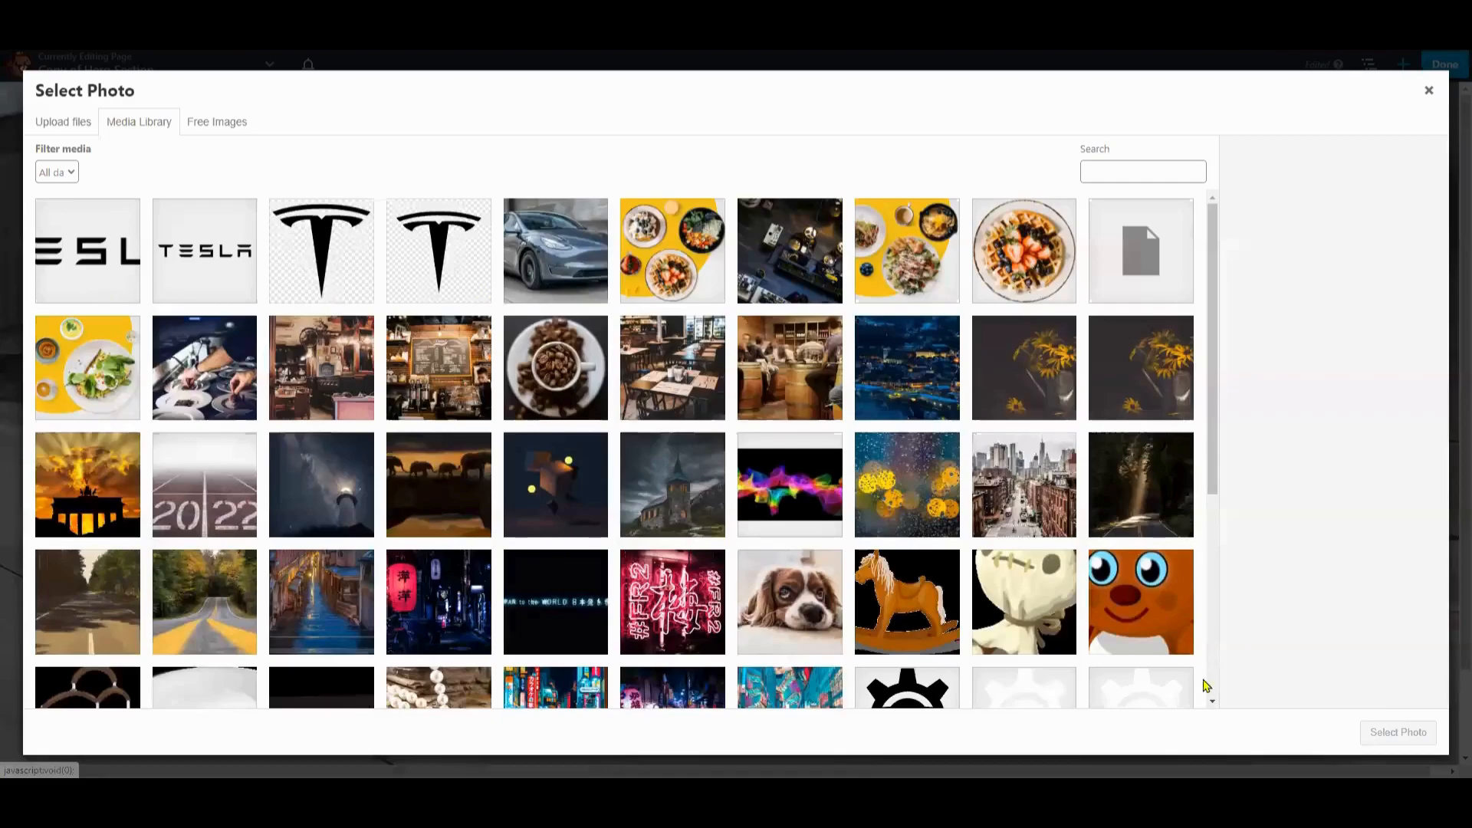
pyautogui.click(1398, 732)
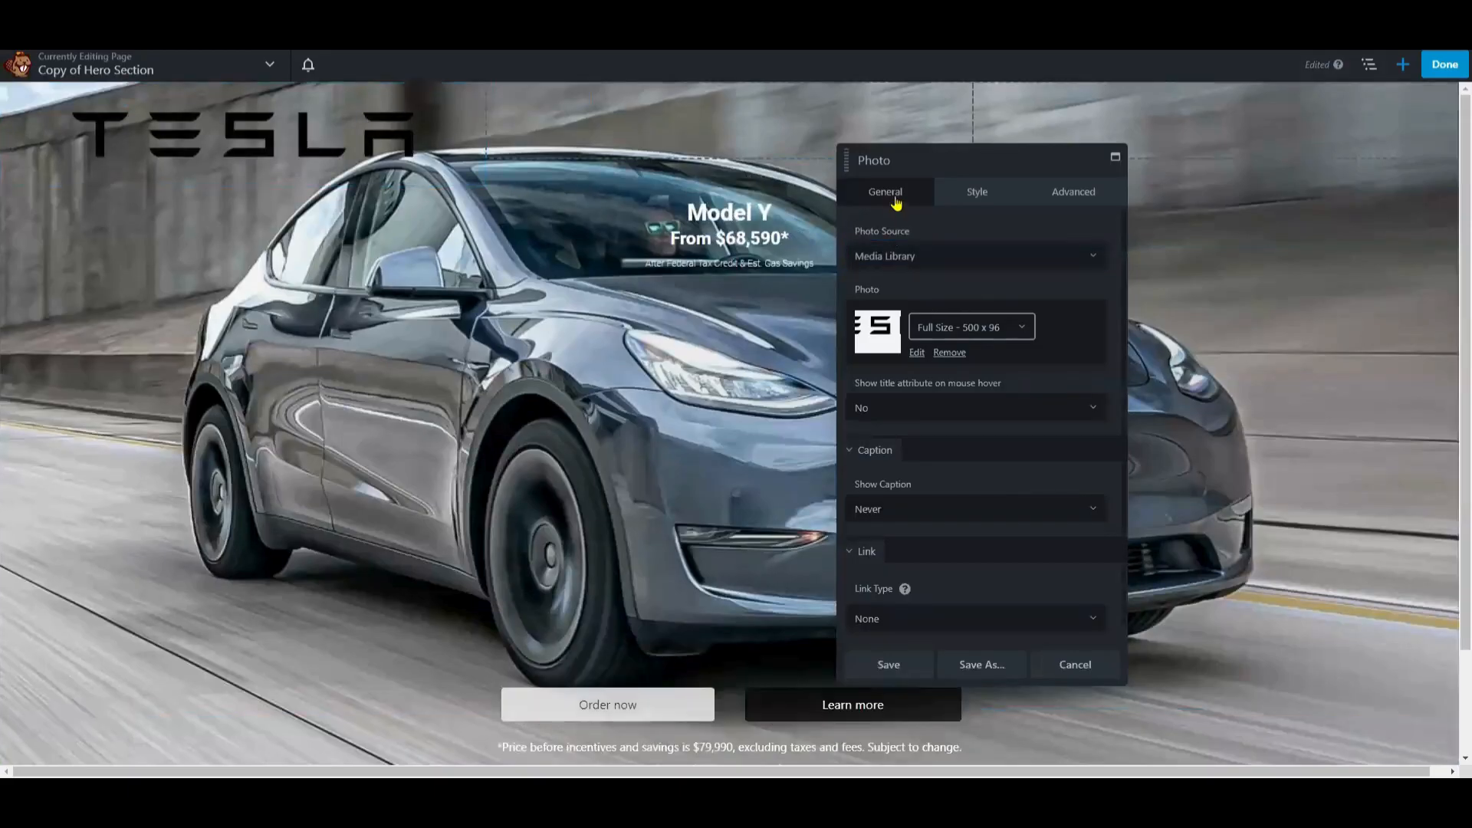
pyautogui.click(945, 193)
pyautogui.moveTo(860, 351); pyautogui.dragTo(885, 357)
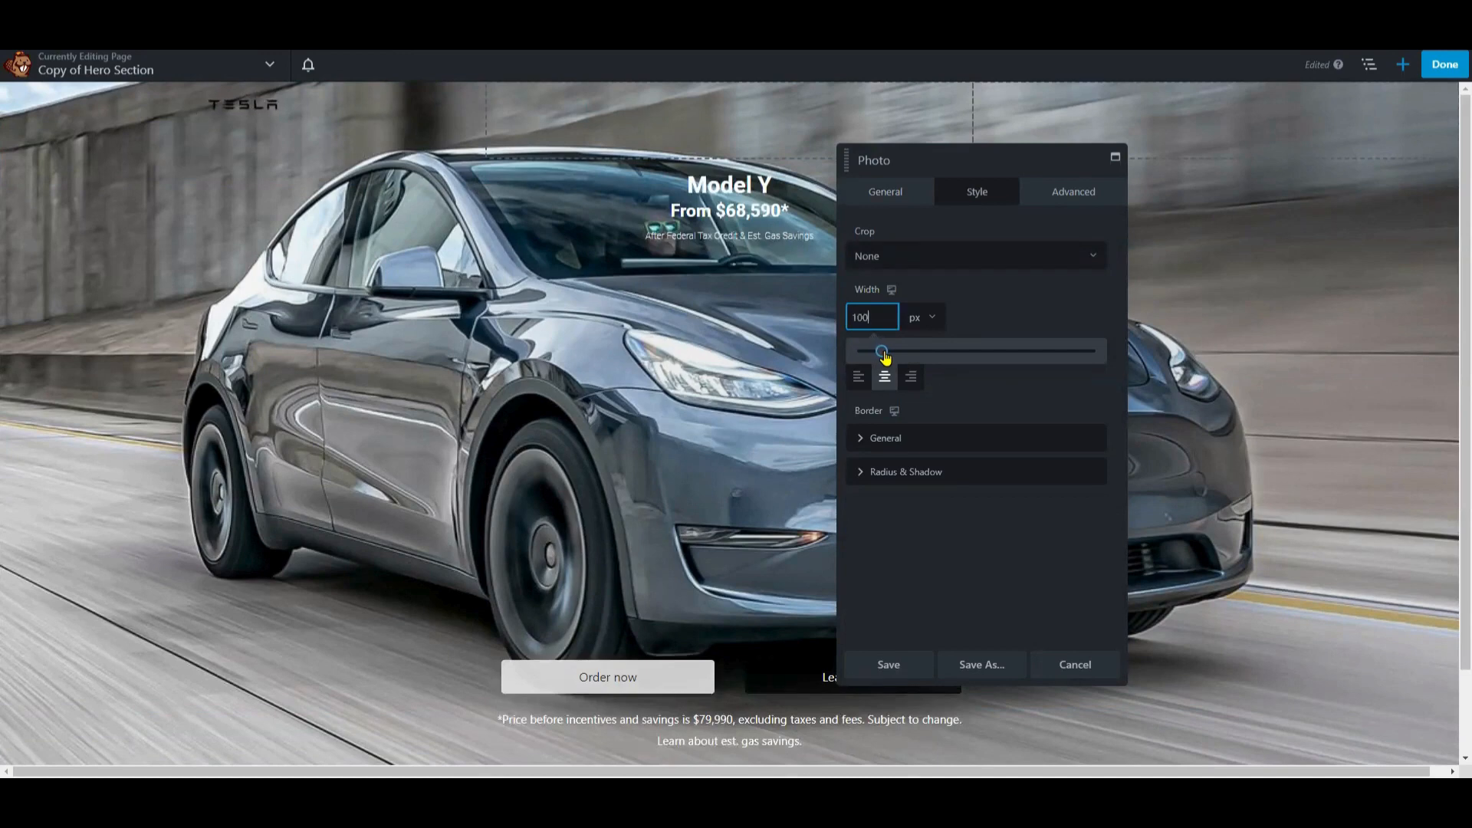
# - Add a centre-aligned Menu module to the middle header column and an Icon module to the third column
pyautogui.click(1402, 63)
pyautogui.scroll(-3, 1281, 566)
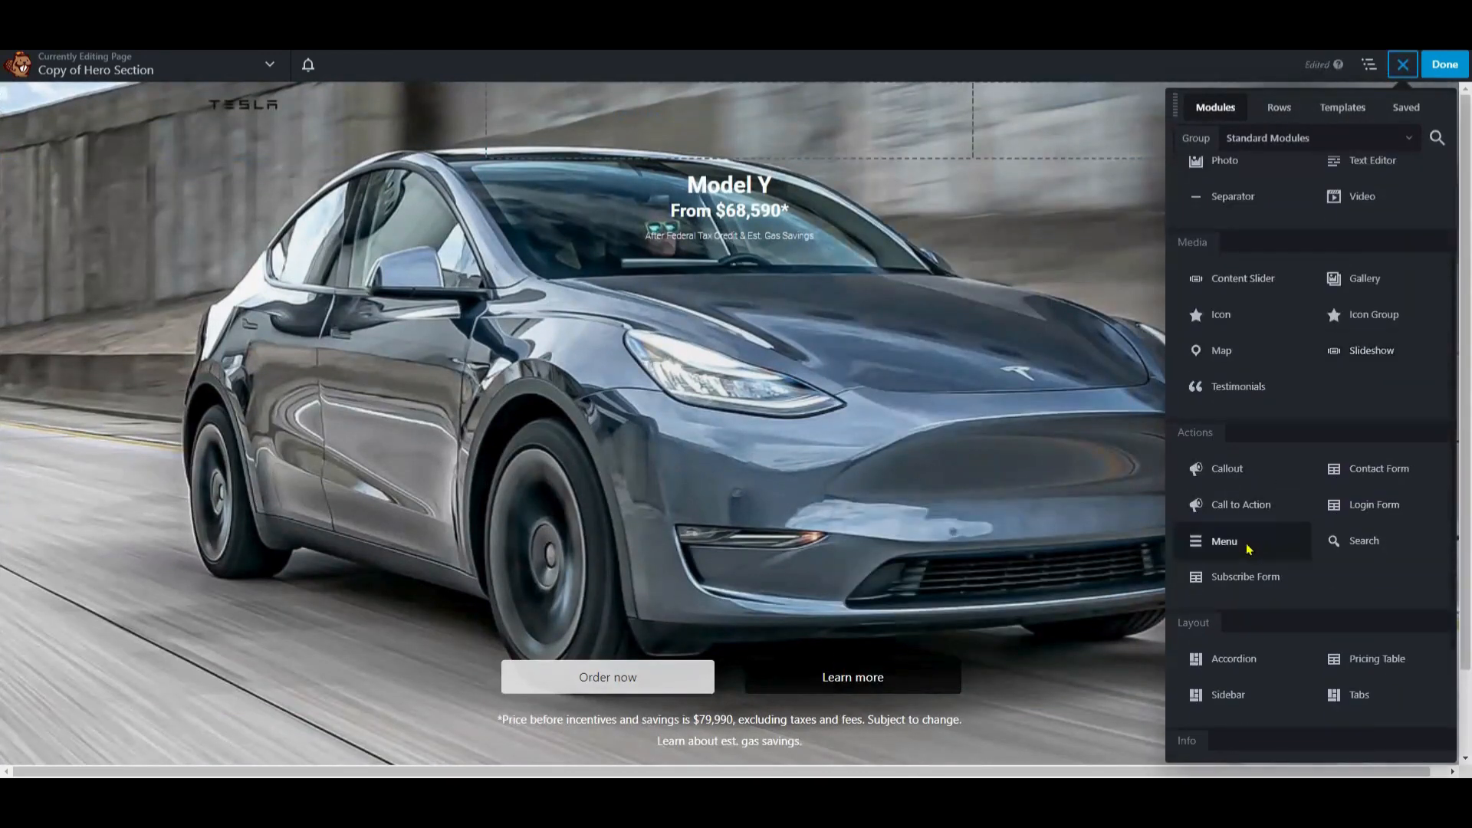
pyautogui.moveTo(1288, 541); pyautogui.dragTo(751, 168)
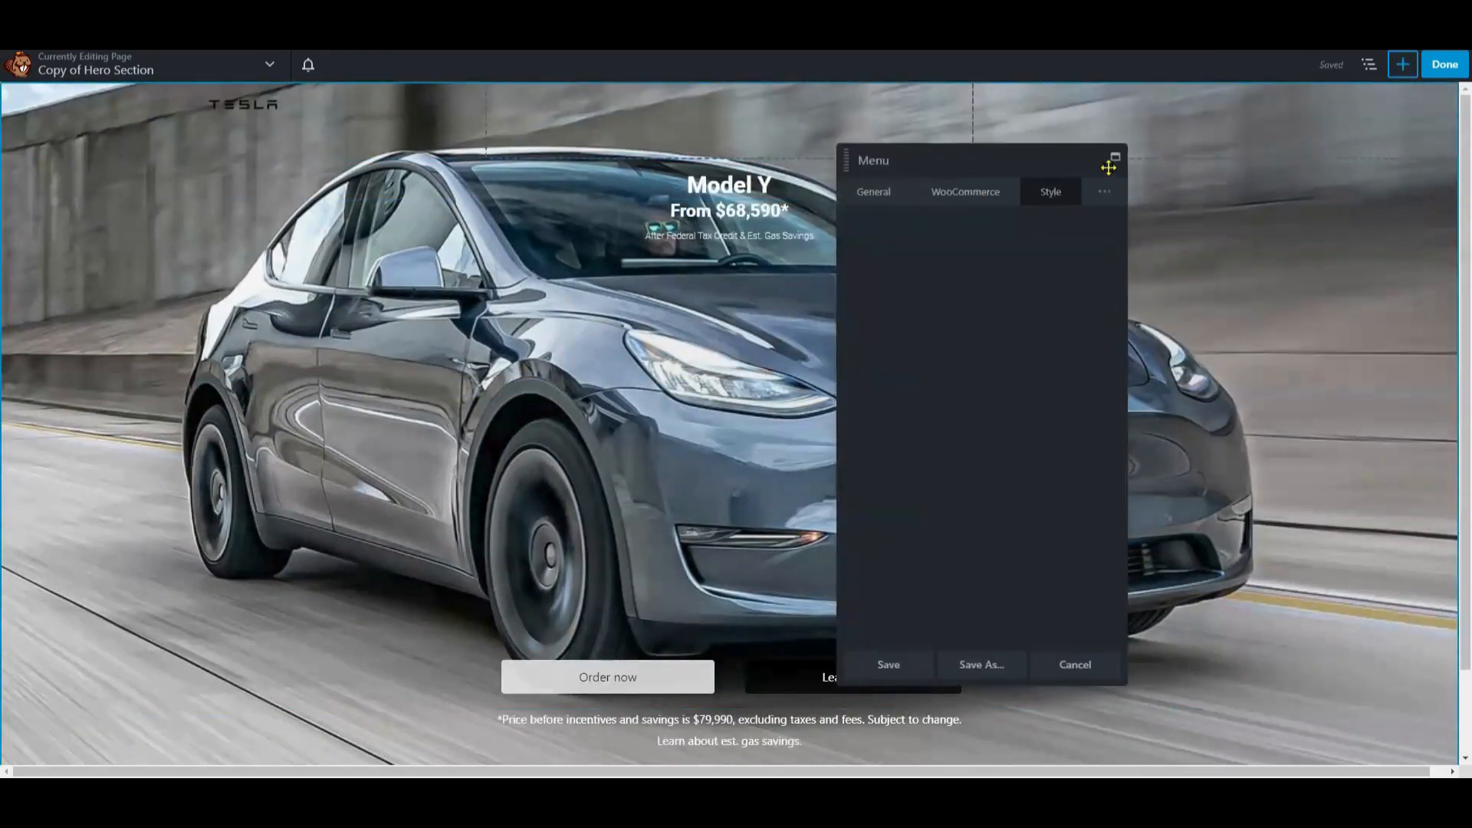
pyautogui.click(1068, 193)
pyautogui.click(884, 284)
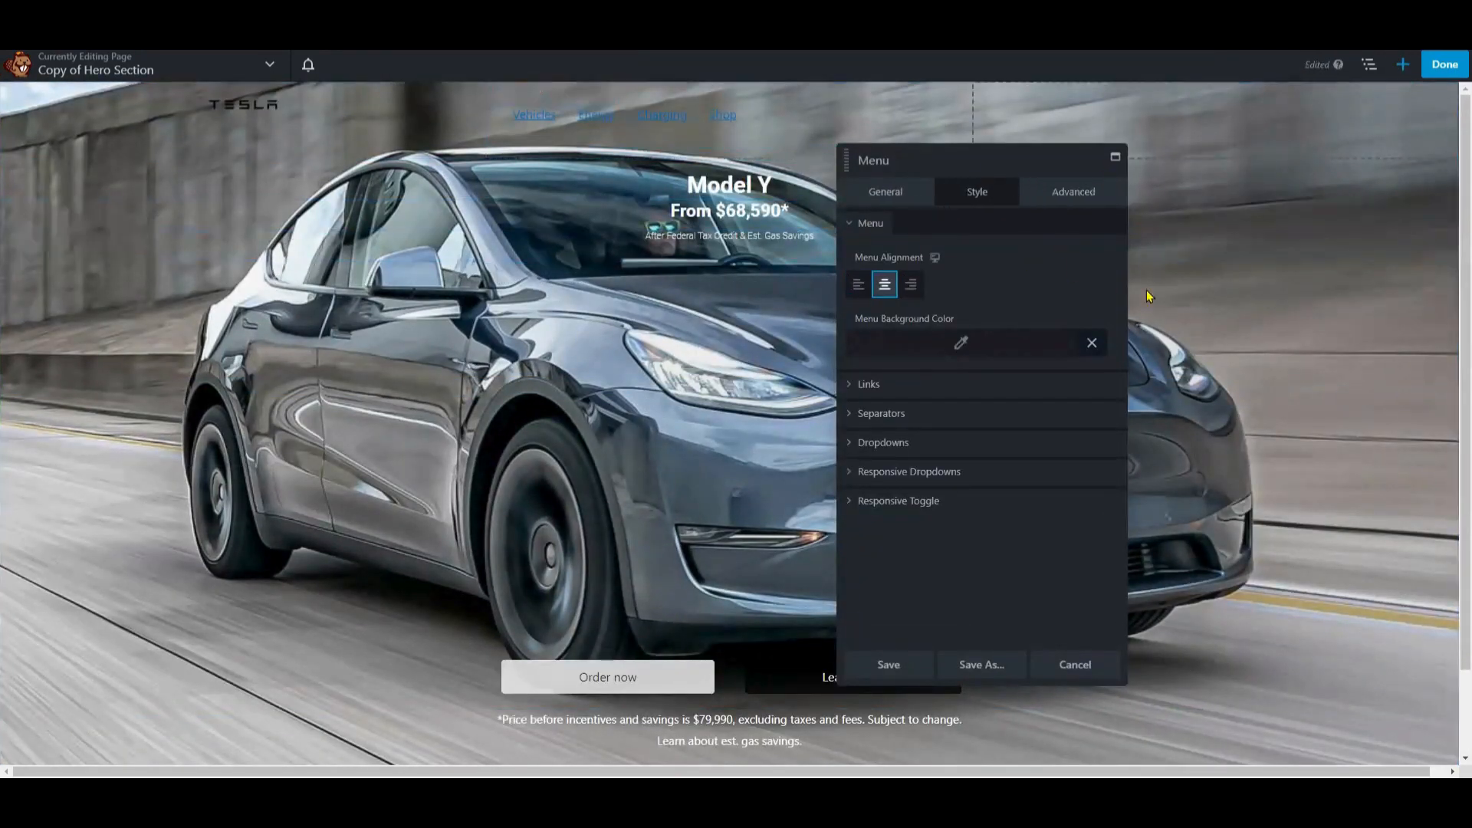
pyautogui.click(1151, 123)
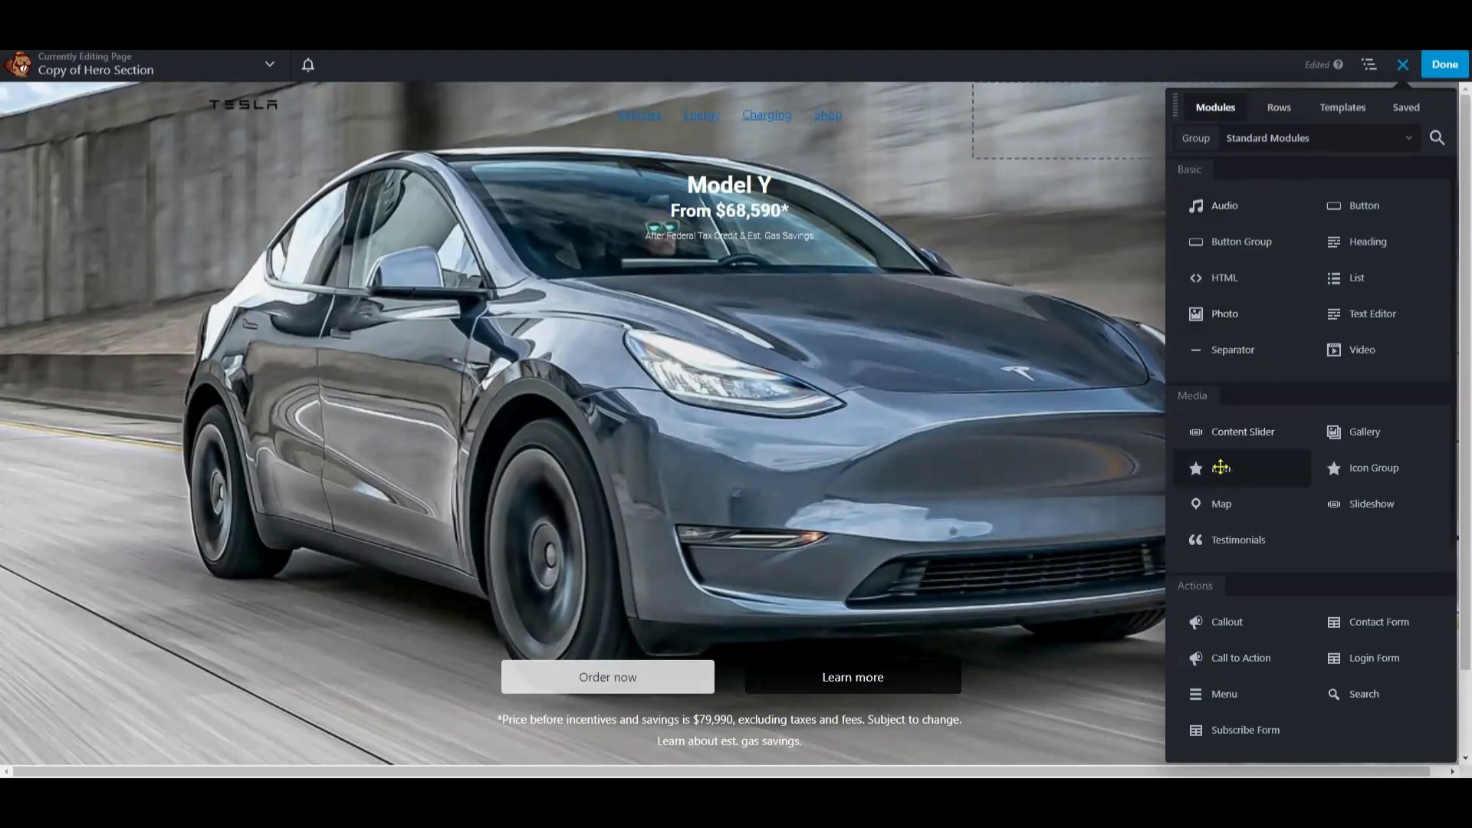
pyautogui.moveTo(1219, 468); pyautogui.dragTo(1075, 178)
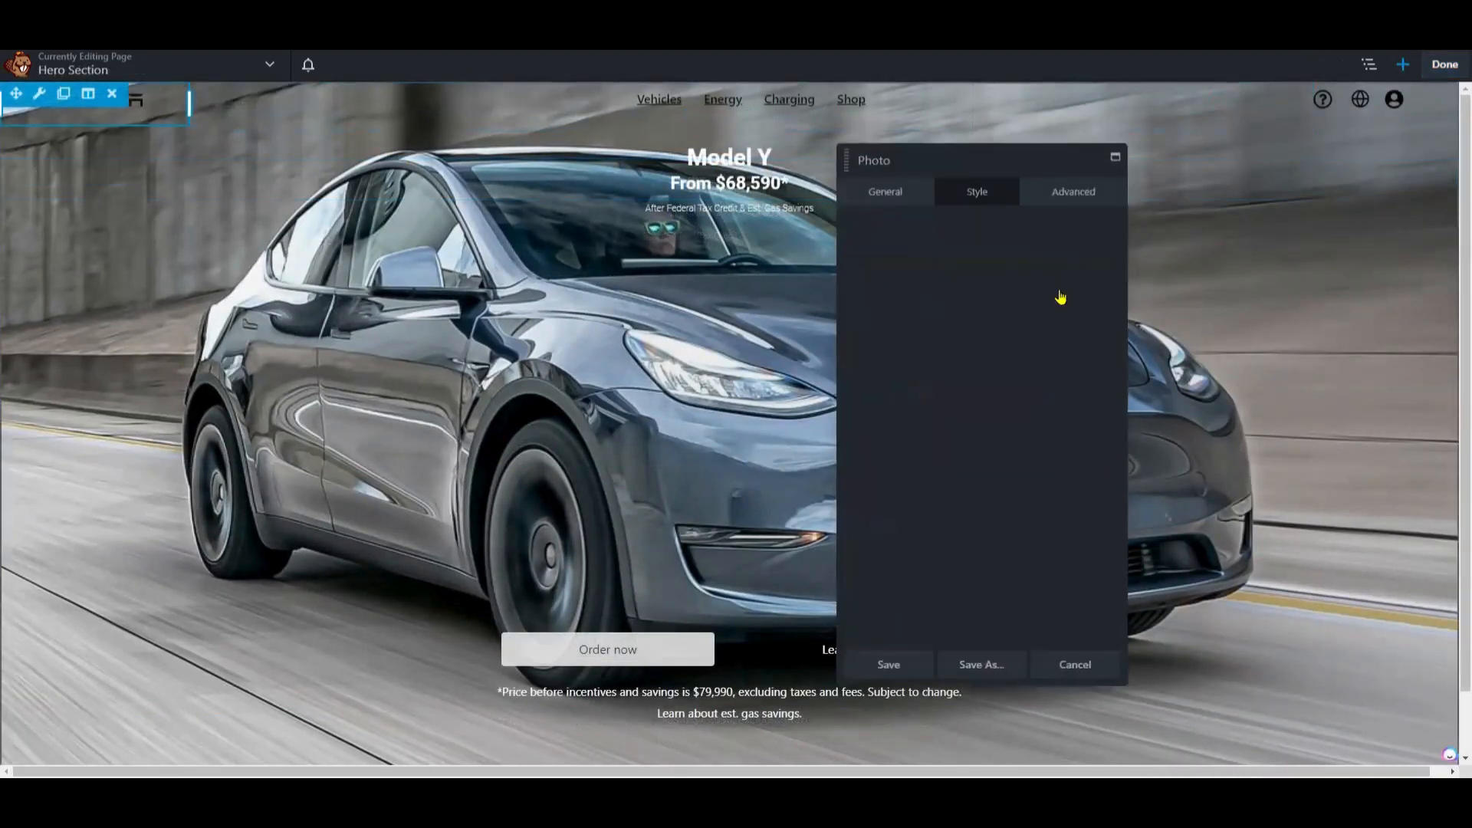
# - Review the TESLA logo photo's style and margin settings and the header menu's style and general settings
pyautogui.click(877, 317)
pyautogui.click(1079, 197)
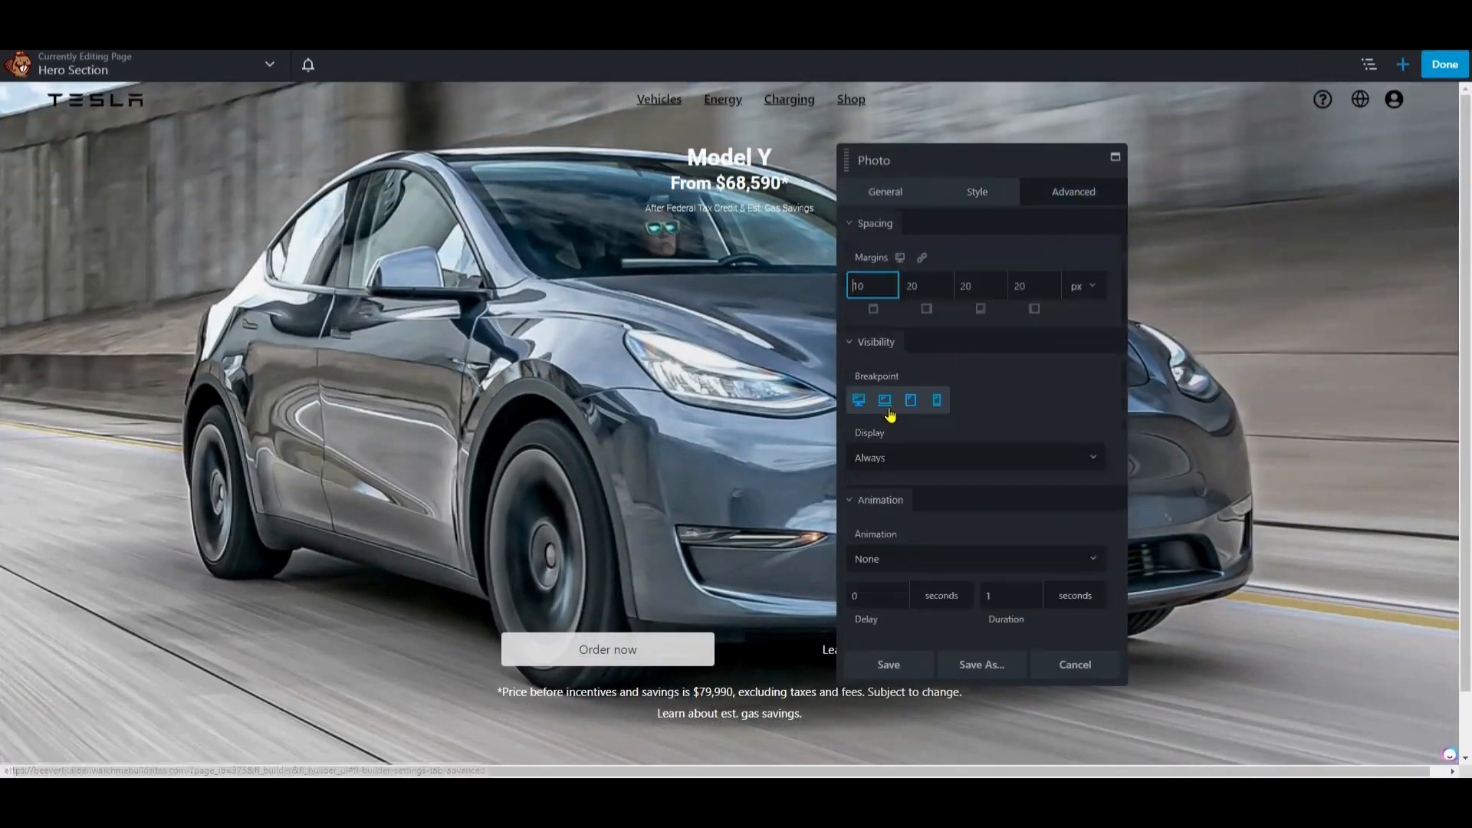
pyautogui.click(878, 288)
pyautogui.click(931, 286)
pyautogui.click(985, 285)
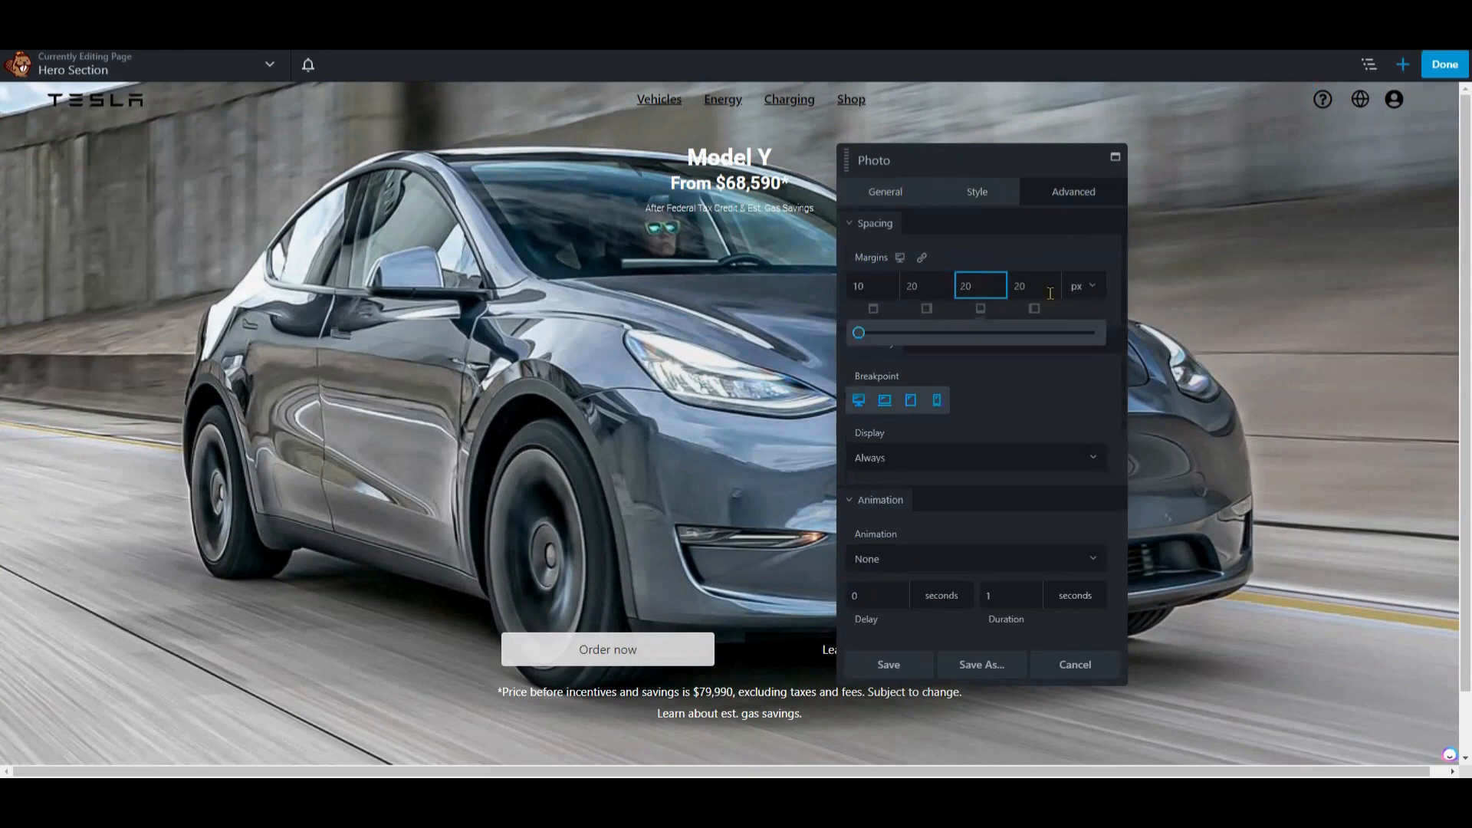
pyautogui.click(924, 112)
pyautogui.click(1030, 196)
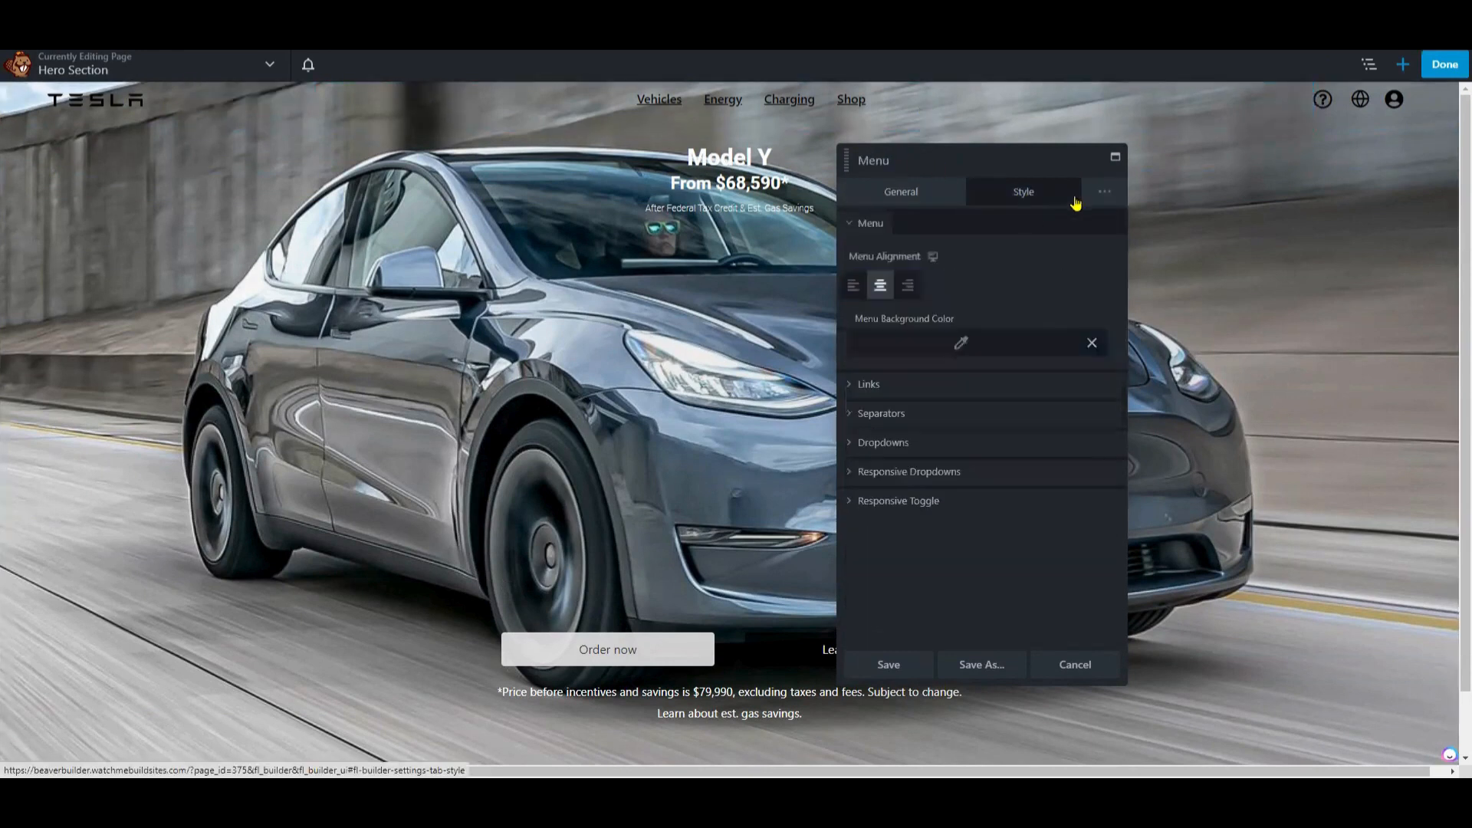
pyautogui.click(929, 198)
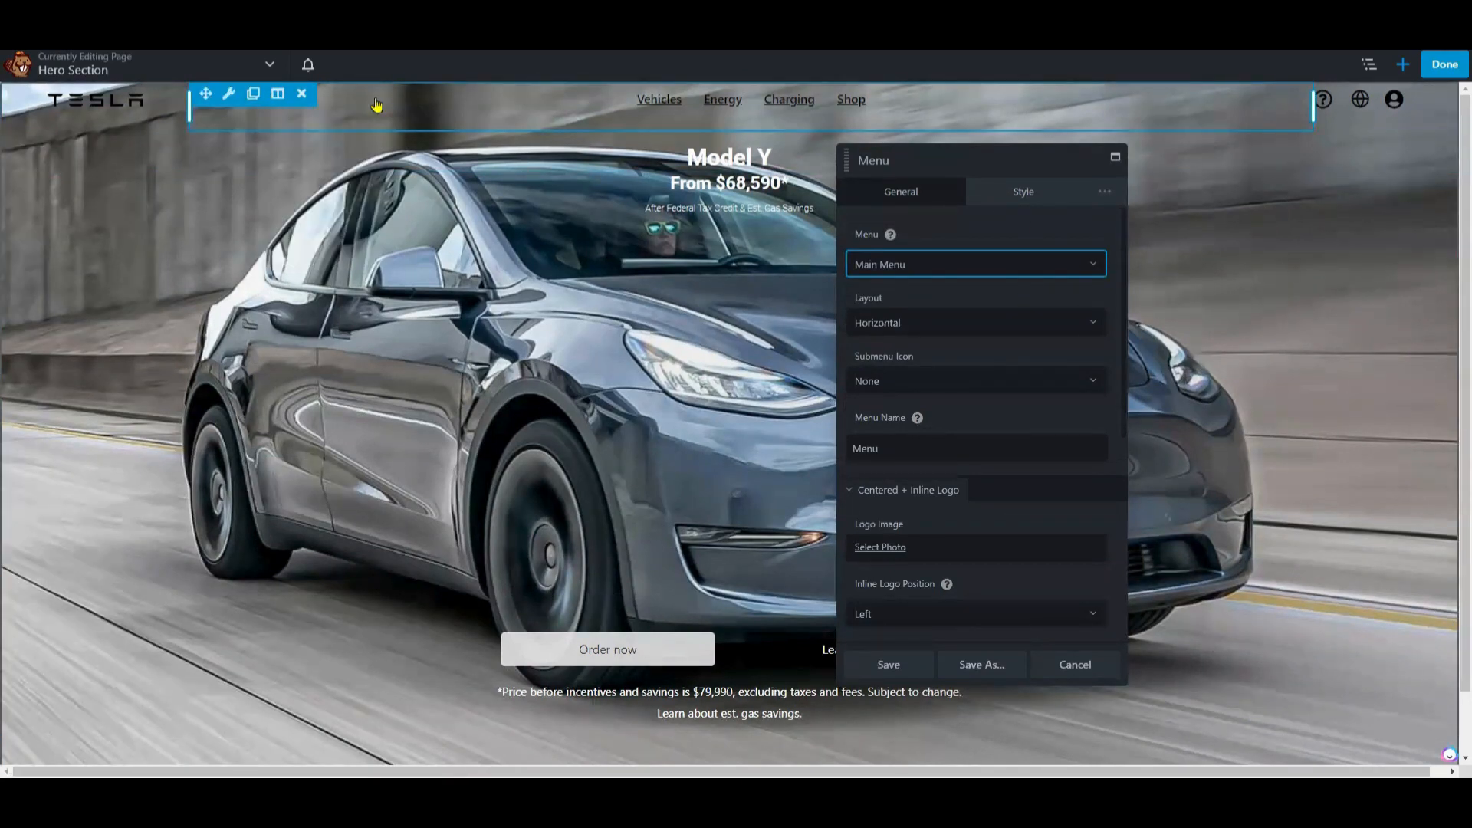
pyautogui.scroll(-5, 961, 413)
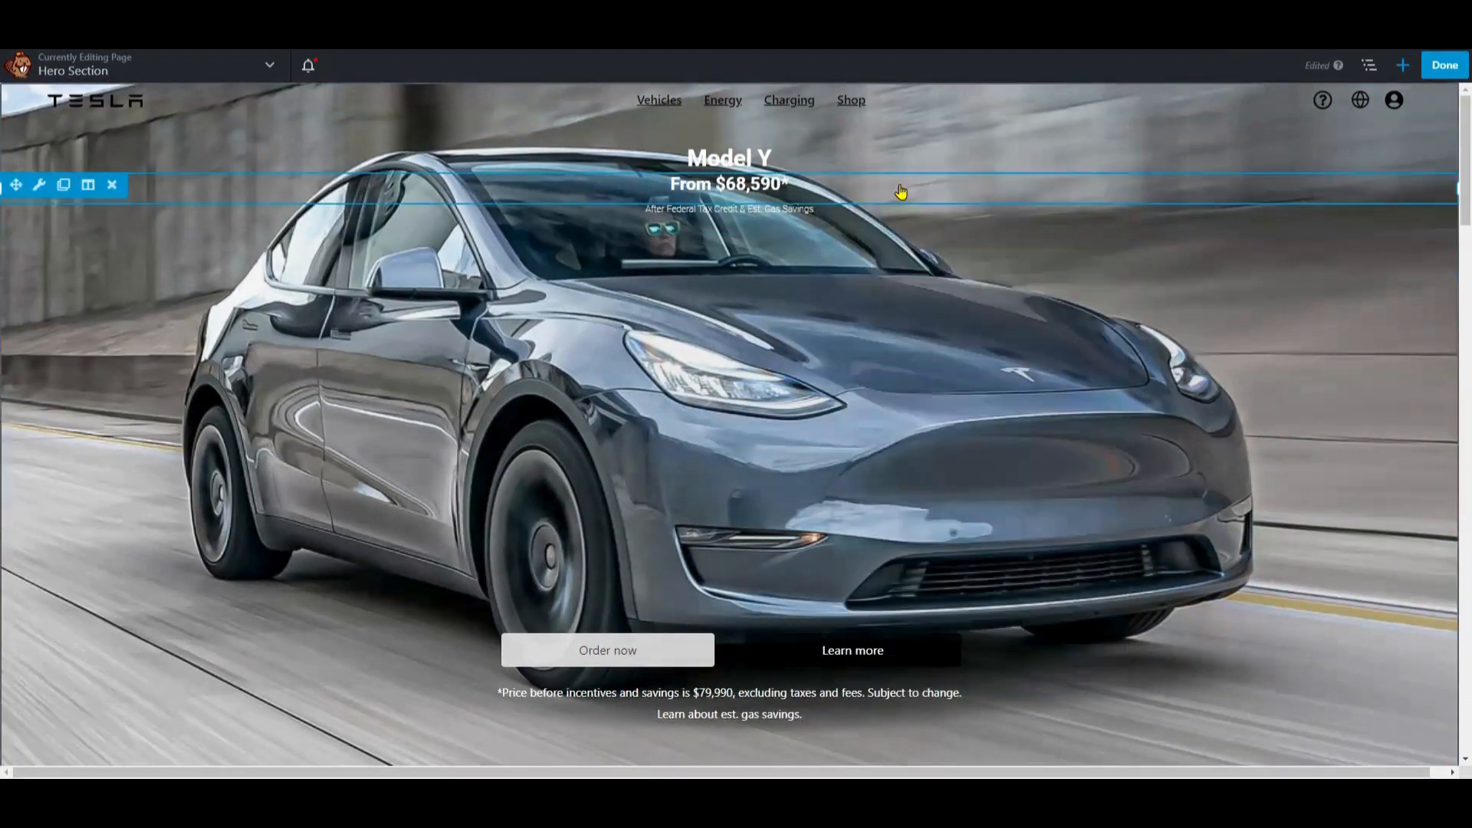